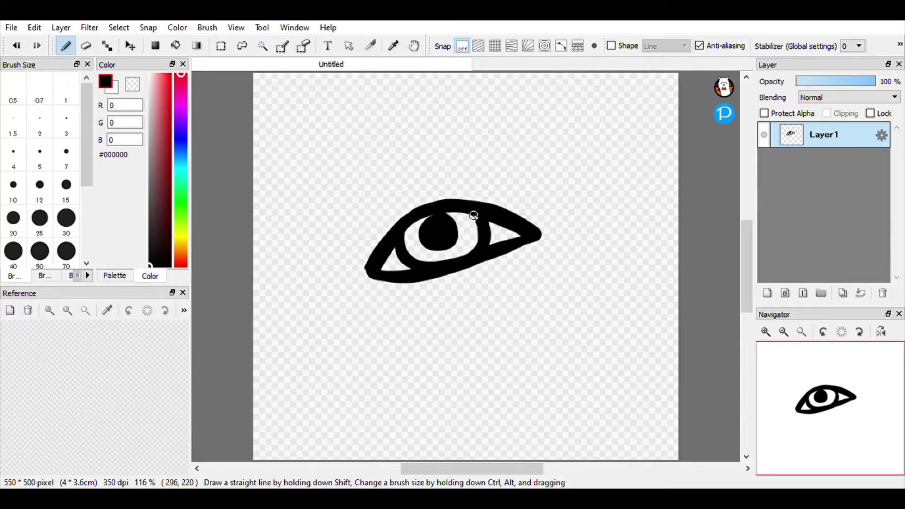
# Thicken the eye's upper lid outline with black pen strokes.
pyautogui.scroll(4, 481, 225)
pyautogui.moveTo(372, 157)
pyautogui.mouseDown()
pyautogui.moveTo(448, 305)
pyautogui.moveTo(394, 193)
pyautogui.mouseUp()
pyautogui.scroll(-3, 460, 280)
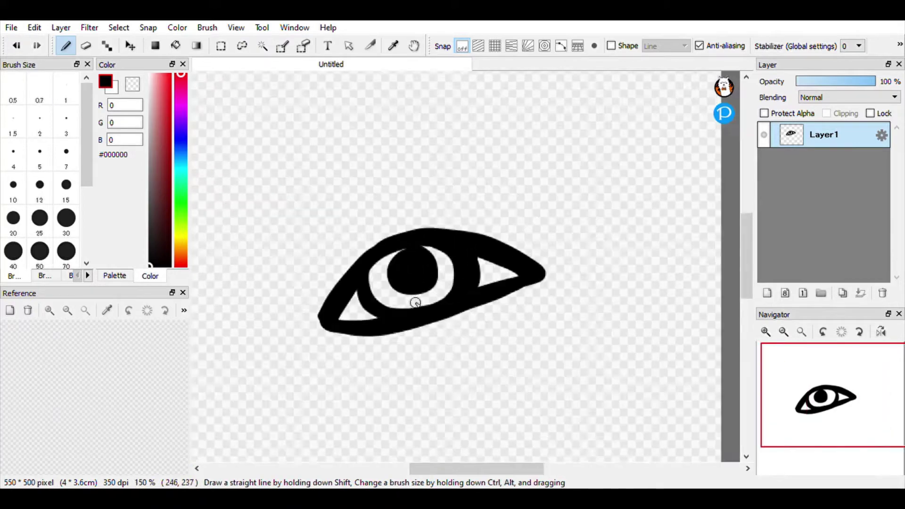
pyautogui.scroll(3, 380, 314)
pyautogui.moveTo(325, 224); pyautogui.dragTo(363, 302)
pyautogui.scroll(-4, 314, 283)
# Thicken the black outline around the eye's left corner and extend it down into a blunt point.
pyautogui.scroll(5, 290, 288)
pyautogui.moveTo(292, 277)
pyautogui.mouseDown()
pyautogui.moveTo(319, 355)
pyautogui.moveTo(325, 342)
pyautogui.mouseUp()
pyautogui.scroll(-5, 392, 182)
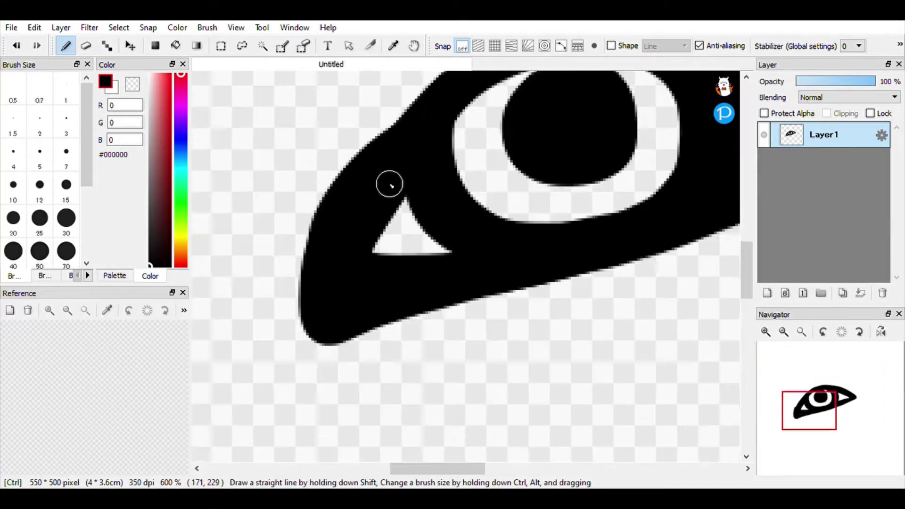
pyautogui.scroll(5, 418, 146)
pyautogui.moveTo(208, 341)
pyautogui.mouseDown()
pyautogui.moveTo(417, 161)
pyautogui.moveTo(721, 121)
pyautogui.mouseUp()
pyautogui.scroll(-3, 519, 142)
pyautogui.scroll(-6, 484, 147)
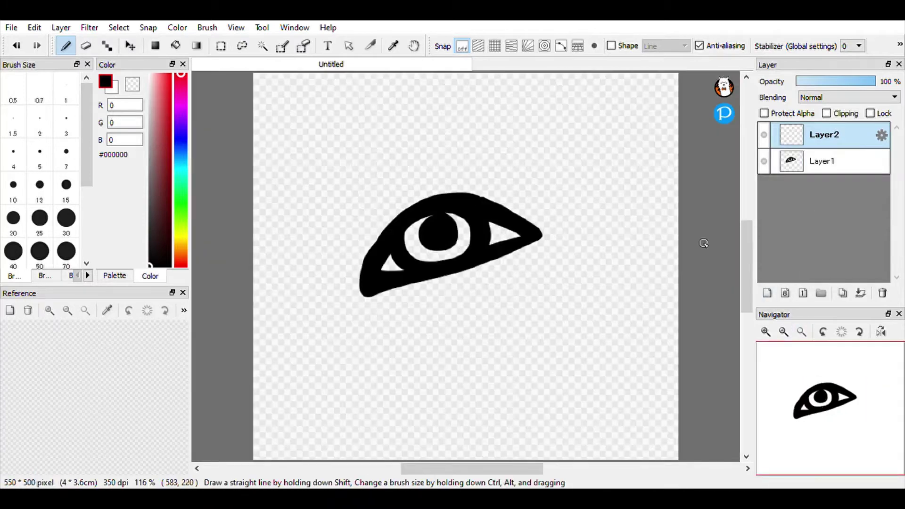
# Lower the opacity of Layer1 so the eye drawing becomes a faint grey.
pyautogui.click(825, 161)
pyautogui.moveTo(878, 82); pyautogui.dragTo(858, 81)
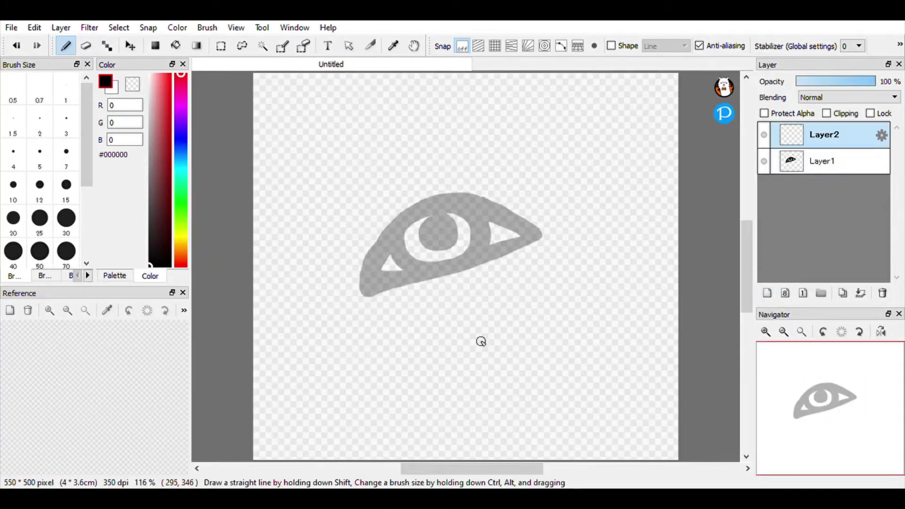
pyautogui.scroll(3, 481, 339)
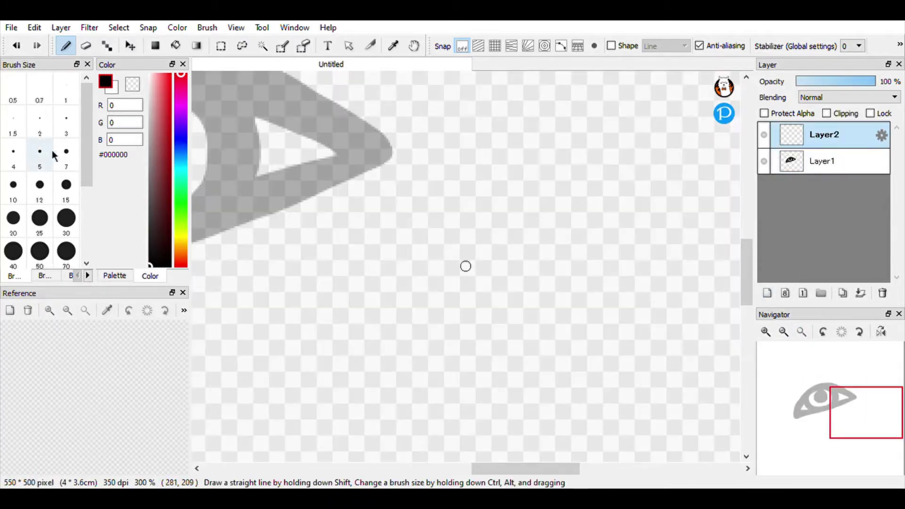
pyautogui.moveTo(479, 178); pyautogui.dragTo(481, 182)
pyautogui.hotkey('ctrl', 'z')
pyautogui.scroll(-5, 465, 302)
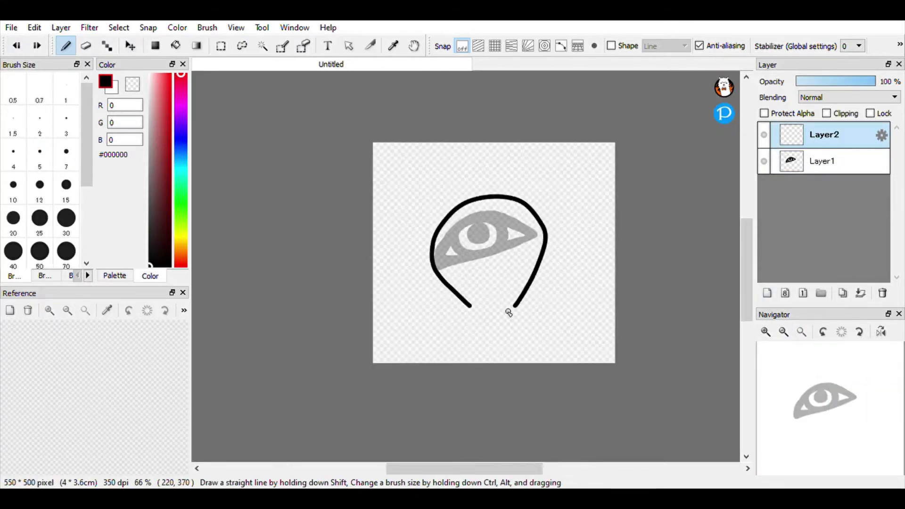
pyautogui.hotkey('ctrl', 'z')
pyautogui.moveTo(427, 245); pyautogui.dragTo(415, 202)
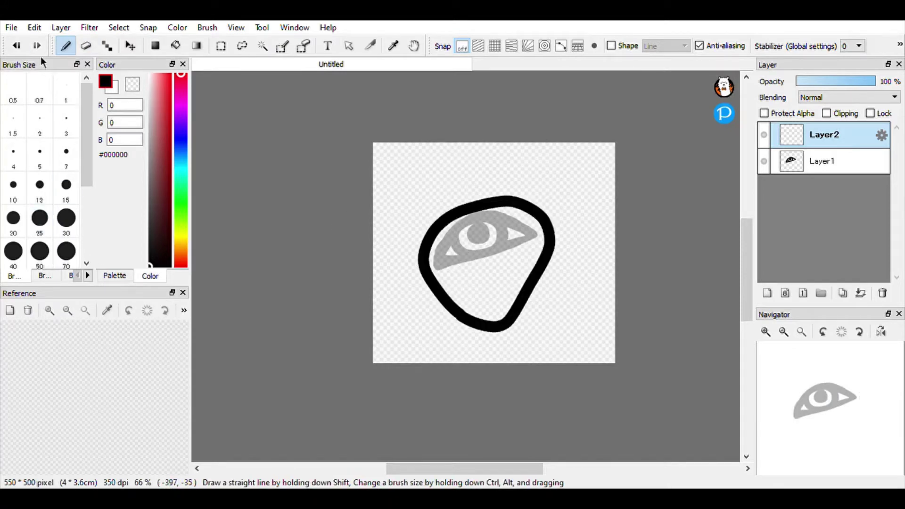
pyautogui.hotkey('ctrl', 'z')
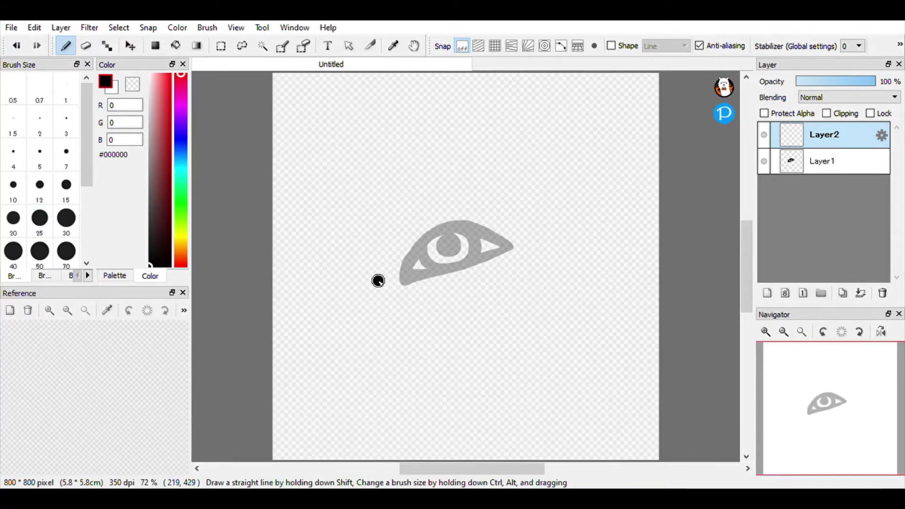
pyautogui.moveTo(379, 281)
pyautogui.mouseDown()
pyautogui.moveTo(514, 206)
pyautogui.moveTo(435, 352)
pyautogui.mouseUp()
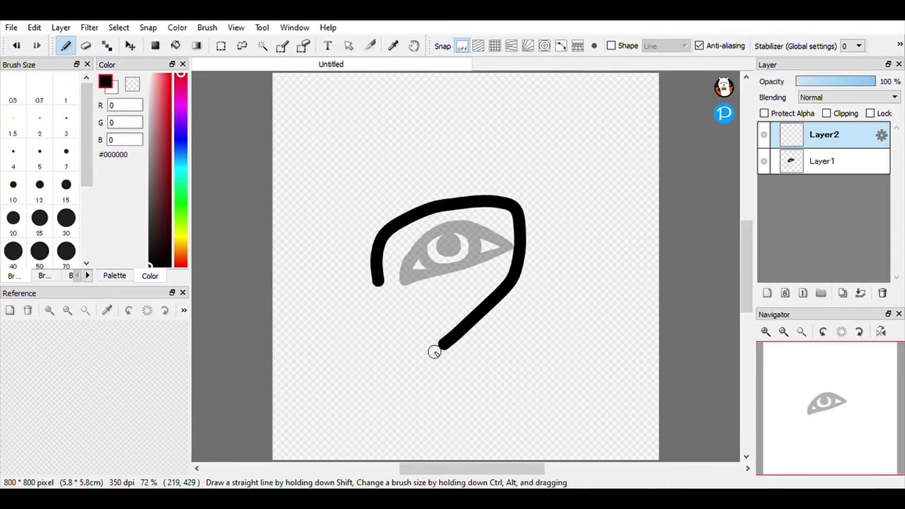
pyautogui.click(16, 46)
pyautogui.moveTo(363, 259); pyautogui.dragTo(405, 329)
pyautogui.moveTo(559, 267); pyautogui.dragTo(532, 333)
pyautogui.moveTo(532, 333); pyautogui.dragTo(403, 328)
pyautogui.click(17, 46)
pyautogui.doubleClick(17, 45)
pyautogui.moveTo(354, 220)
pyautogui.mouseDown()
pyautogui.moveTo(381, 255)
pyautogui.moveTo(363, 197)
pyautogui.moveTo(543, 325)
pyautogui.mouseUp()
pyautogui.doubleClick(16, 46)
pyautogui.moveTo(543, 325)
pyautogui.mouseDown()
pyautogui.moveTo(540, 280)
pyautogui.moveTo(414, 164)
pyautogui.moveTo(348, 231)
pyautogui.mouseUp()
pyautogui.click(17, 46)
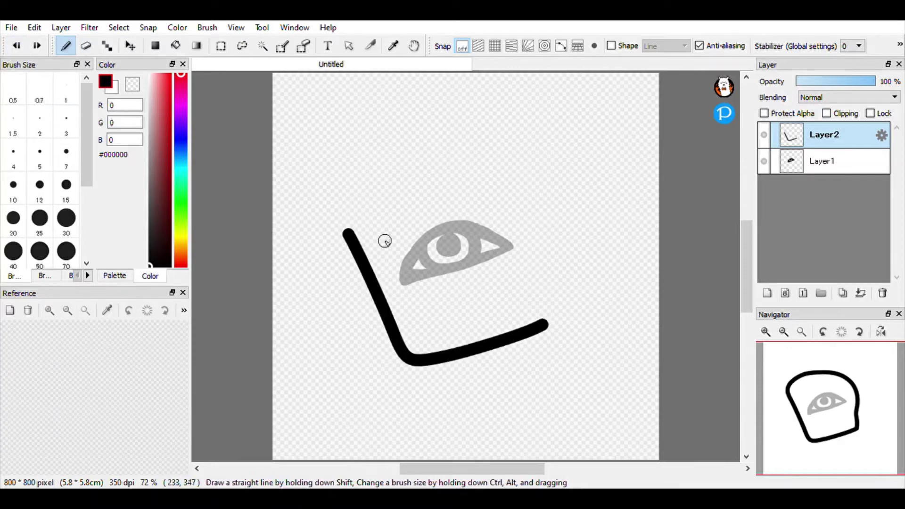
pyautogui.moveTo(543, 325)
pyautogui.mouseDown()
pyautogui.moveTo(475, 155)
pyautogui.moveTo(350, 227)
pyautogui.moveTo(404, 166)
pyautogui.mouseUp()
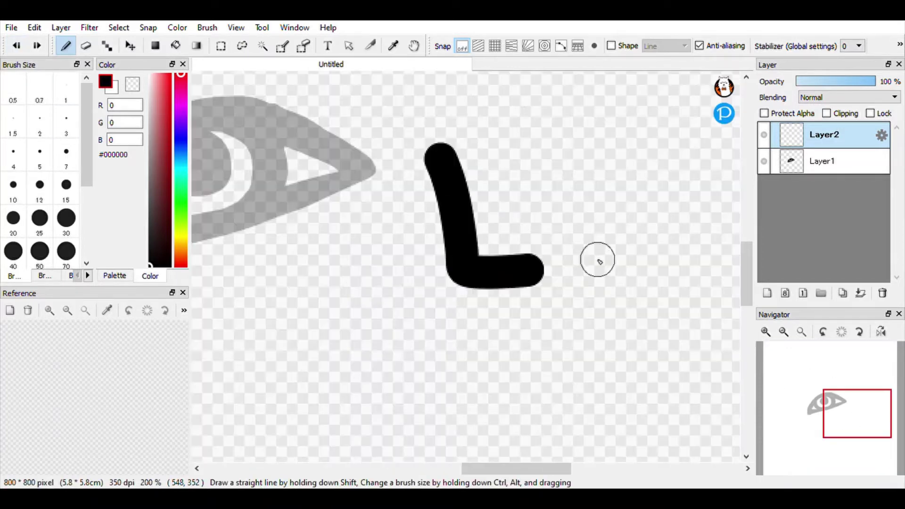
pyautogui.moveTo(499, 186)
pyautogui.mouseDown()
pyautogui.moveTo(562, 283)
pyautogui.moveTo(502, 187)
pyautogui.mouseUp()
pyautogui.click(16, 46)
# Set the brush size to 5 and draw a small cat head with one oval eye and a curved muzzle line on Layer2.
pyautogui.click(39, 156)
pyautogui.scroll(2, 480, 251)
pyautogui.moveTo(500, 138); pyautogui.dragTo(533, 297)
pyautogui.click(17, 45)
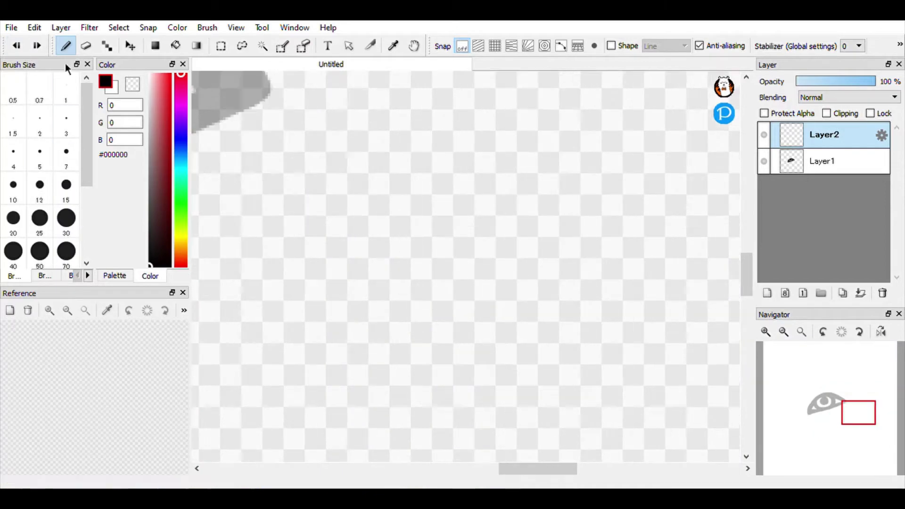
pyautogui.moveTo(364, 293); pyautogui.dragTo(376, 303)
pyautogui.moveTo(377, 203); pyautogui.dragTo(386, 201)
pyautogui.hotkey('ctrl', '-')
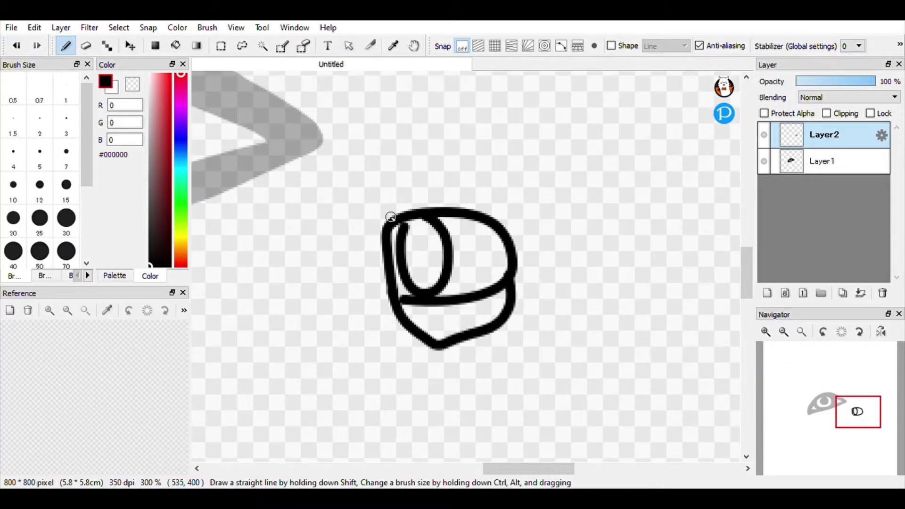
# Draw the small cat's pointed ears, jagged chest fur, front legs, back and rear leg below the head.
pyautogui.moveTo(507, 161); pyautogui.dragTo(515, 267)
pyautogui.scroll(-3, 546, 291)
pyautogui.scroll(4, 547, 340)
pyautogui.moveTo(503, 116); pyautogui.dragTo(489, 269)
pyautogui.moveTo(417, 202)
pyautogui.mouseDown()
pyautogui.moveTo(392, 240)
pyautogui.moveTo(489, 267)
pyautogui.moveTo(568, 264)
pyautogui.mouseUp()
pyautogui.hotkey('ctrl', '-')
pyautogui.hotkey('ctrl', '-')
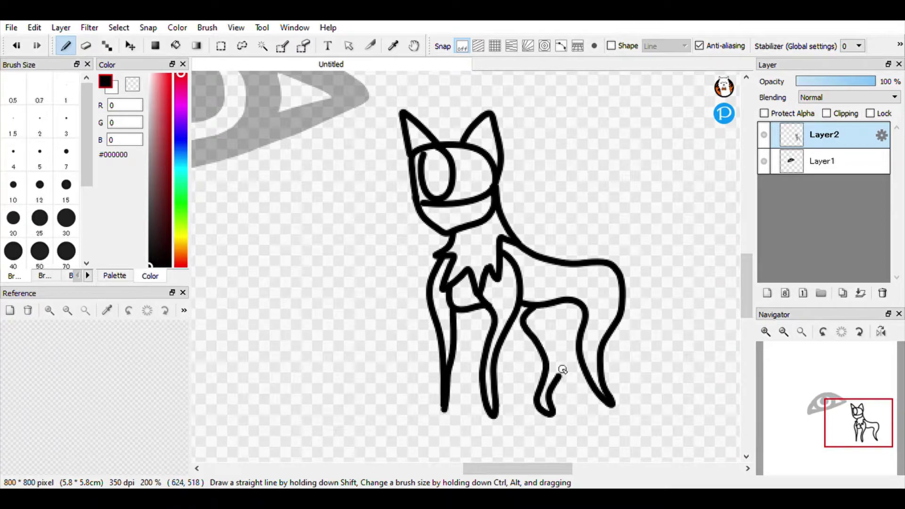
# Draw the cat's second hind leg as a slim tapering shape under the belly.
pyautogui.moveTo(562, 370); pyautogui.dragTo(543, 311)
pyautogui.click(18, 46)
pyautogui.moveTo(624, 293)
pyautogui.mouseDown()
pyautogui.moveTo(654, 333)
pyautogui.moveTo(614, 322)
pyautogui.mouseUp()
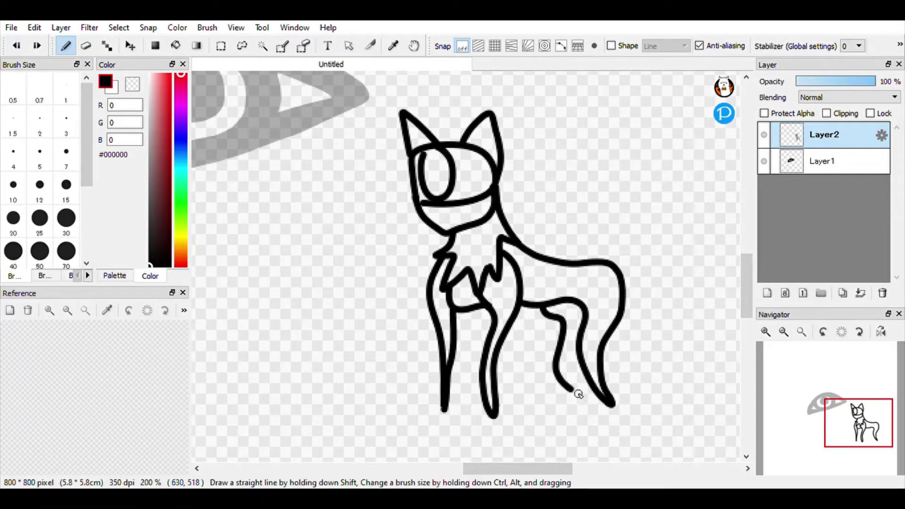
pyautogui.hotkey('ctrl', 'z')
pyautogui.moveTo(532, 308); pyautogui.dragTo(546, 337)
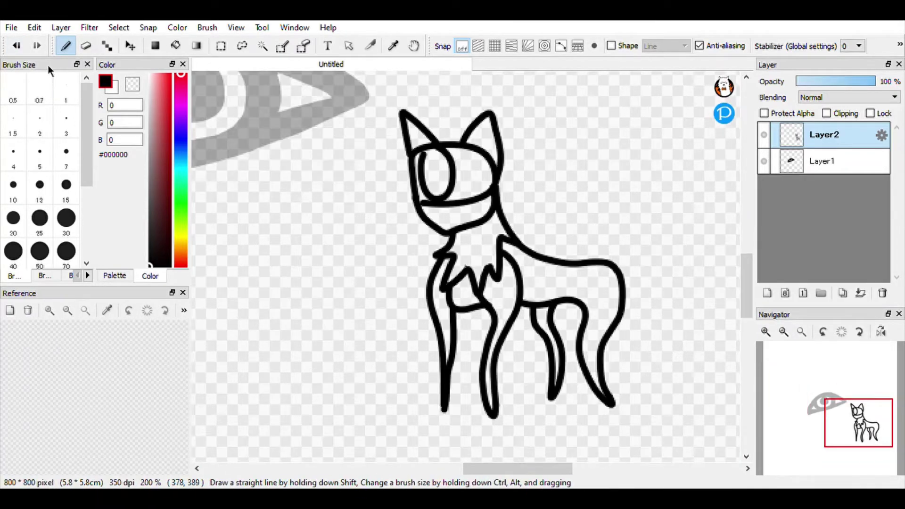
# Erase the line along the cat's rump and outer hind leg and redraw it as a slimmer curve.
pyautogui.click(85, 45)
pyautogui.press('b')
pyautogui.moveTo(601, 375); pyautogui.dragTo(596, 351)
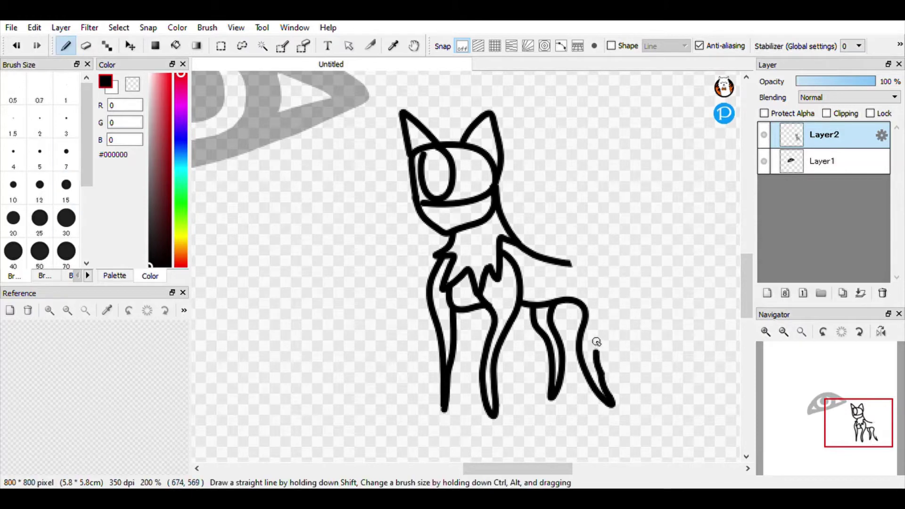
pyautogui.scroll(2, 630, 396)
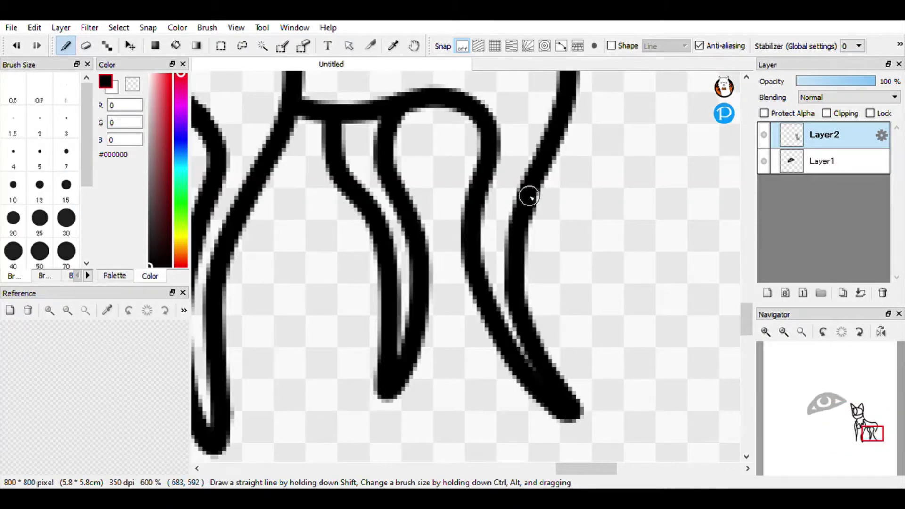
pyautogui.scroll(-5, 530, 197)
# Draw two long curved tails from the cat's rump and a short hair tuft between its ears.
pyautogui.scroll(5, 561, 170)
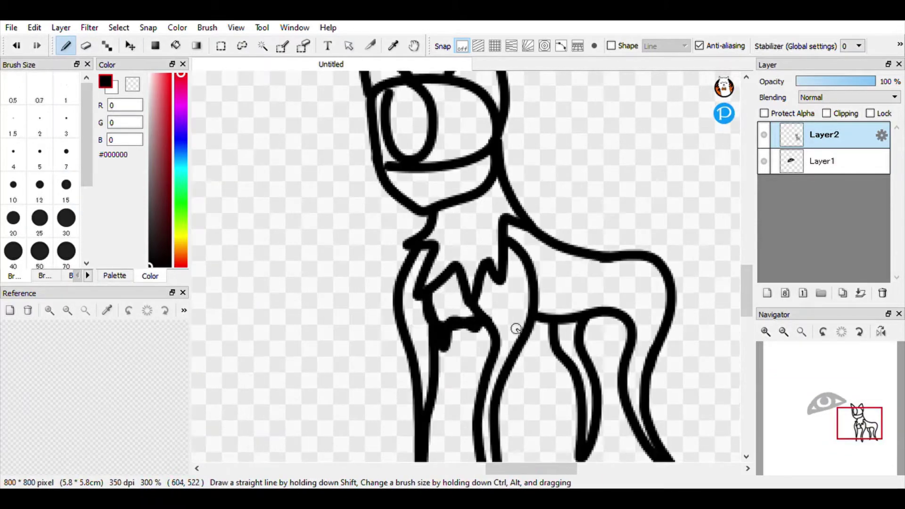
pyautogui.scroll(-2, 557, 334)
pyautogui.scroll(1, 600, 341)
pyautogui.scroll(-2, 518, 236)
pyautogui.scroll(1, 453, 179)
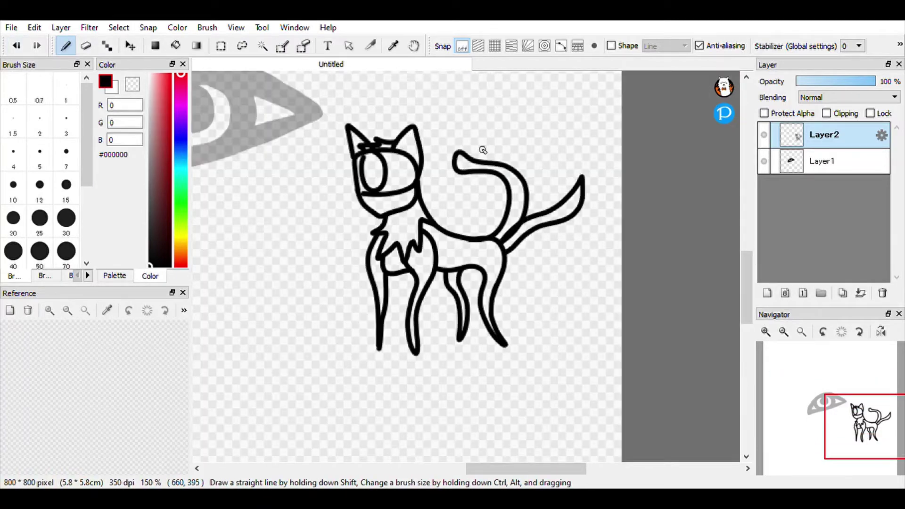
# Redraw the right tail's pointed tip as a rounded end and close off both tail tips with short lines.
pyautogui.scroll(2, 480, 149)
pyautogui.press('e')
pyautogui.click(693, 234)
pyautogui.press('b')
pyautogui.moveTo(691, 268); pyautogui.dragTo(697, 257)
pyautogui.scroll(3, 682, 225)
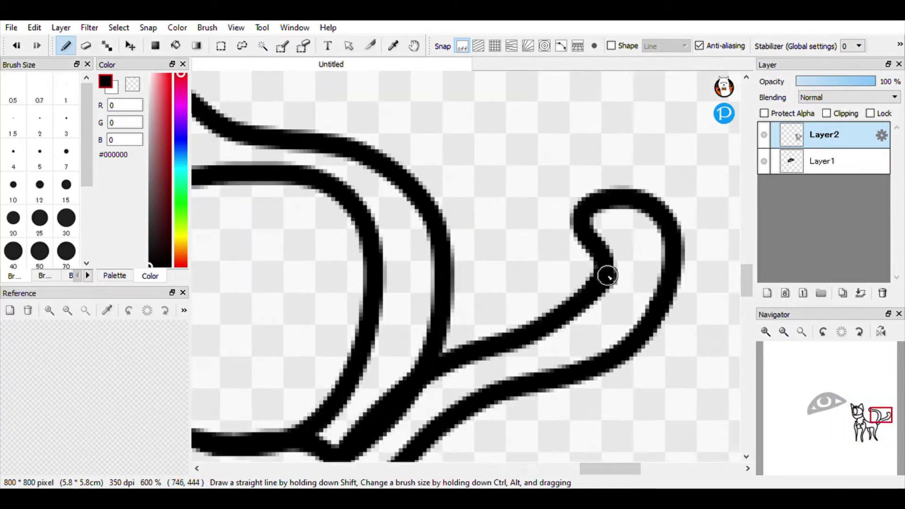
pyautogui.scroll(-6, 608, 282)
pyautogui.scroll(6, 636, 321)
pyautogui.scroll(-6, 412, 176)
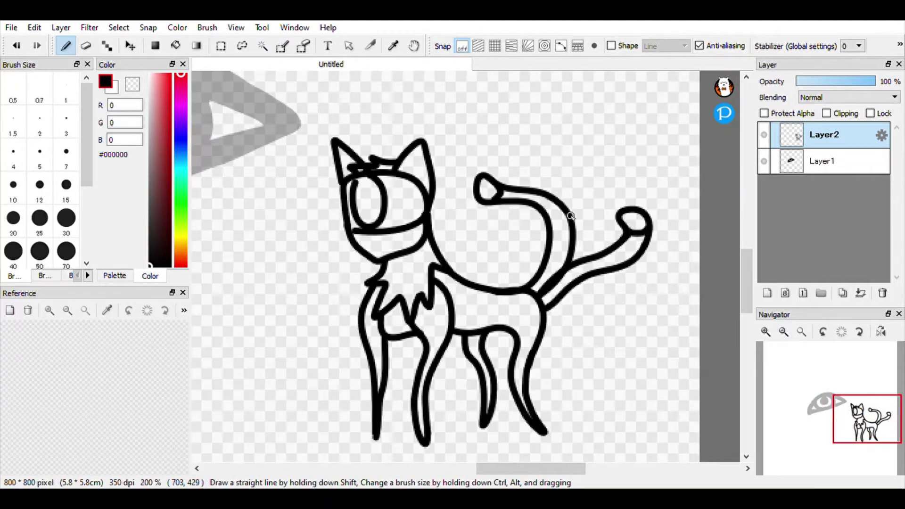
# Draw small zigzag fur tufts inside the small cat's ears.
pyautogui.scroll(6, 529, 219)
pyautogui.moveTo(526, 171)
pyautogui.mouseDown()
pyautogui.moveTo(505, 285)
pyautogui.moveTo(531, 229)
pyautogui.mouseUp()
pyautogui.hotkey('ctrl', 'z')
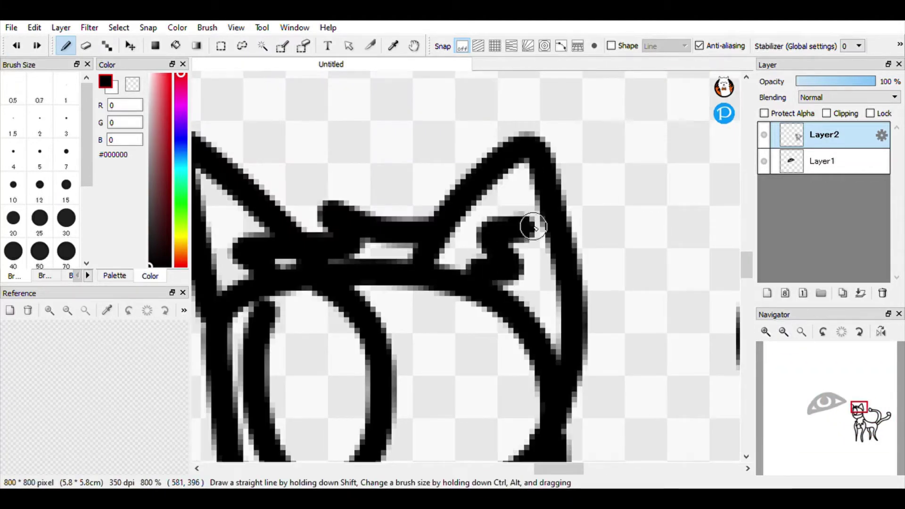
pyautogui.scroll(-6, 531, 224)
pyautogui.scroll(6, 516, 226)
pyautogui.hotkey('ctrl', 'z')
pyautogui.moveTo(315, 209); pyautogui.dragTo(306, 226)
pyautogui.scroll(-6, 600, 234)
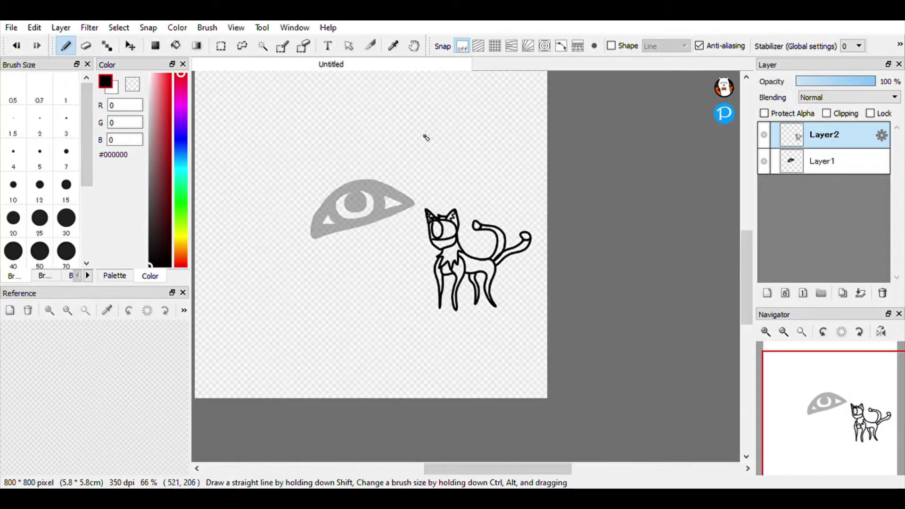
# Draw a small circle inside each rounded tail tip.
pyautogui.scroll(7, 455, 259)
pyautogui.scroll(-8, 489, 302)
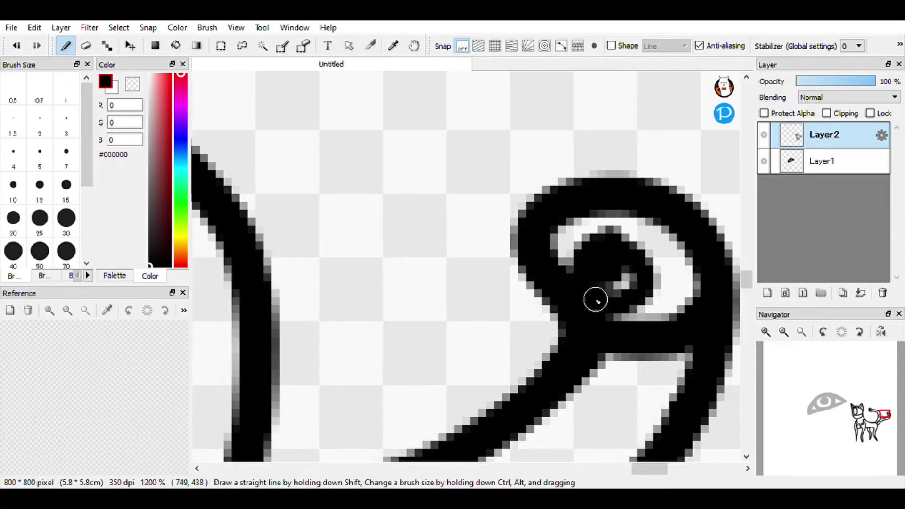
pyautogui.scroll(6, 475, 265)
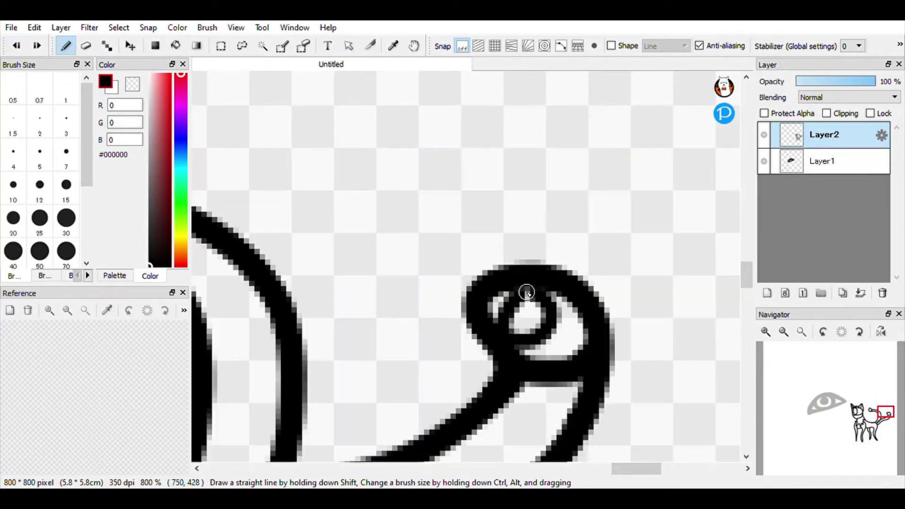
pyautogui.scroll(-6, 525, 299)
# Add a new layer and move the small cat on Layer2 to the canvas's lower-right corner.
pyautogui.click(767, 294)
pyautogui.click(824, 161)
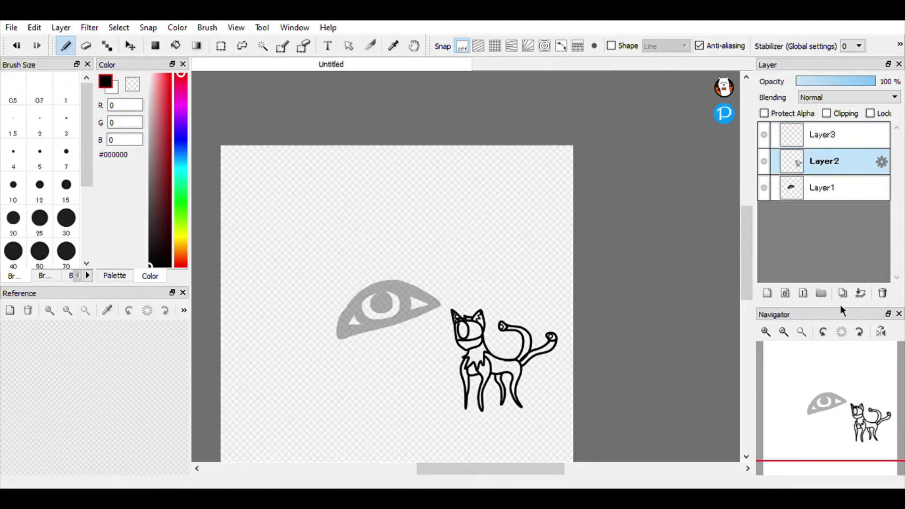
pyautogui.click(131, 46)
pyautogui.moveTo(507, 361); pyautogui.dragTo(488, 320)
pyautogui.scroll(-1, 488, 319)
pyautogui.moveTo(519, 283); pyautogui.dragTo(544, 404)
# Restore Layer1's opacity to 100% and set up the pen at brush size 15 on Layer3.
pyautogui.click(823, 135)
pyautogui.click(824, 188)
pyautogui.moveTo(822, 81); pyautogui.dragTo(879, 82)
pyautogui.click(825, 136)
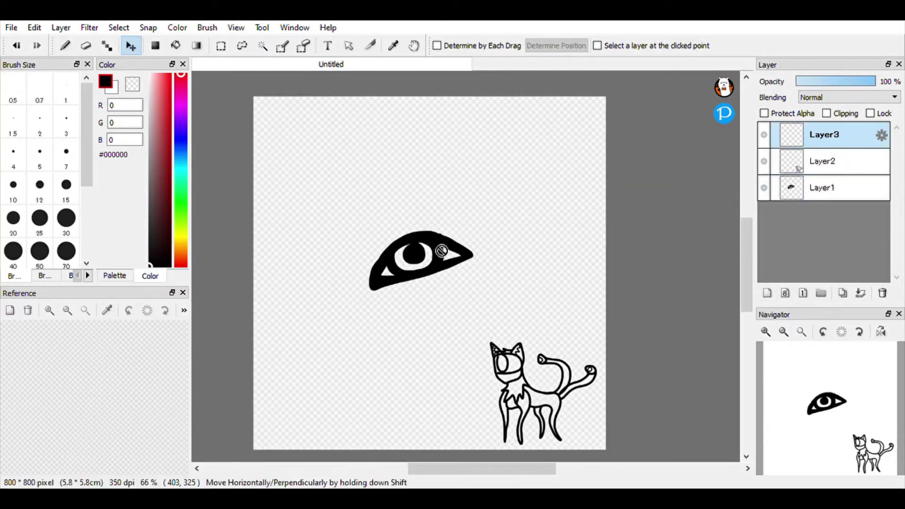
pyautogui.click(65, 46)
pyautogui.click(66, 185)
# Transform the eye on Layer1, rotating it upright and repositioning it in the canvas's upper half.
pyautogui.click(824, 188)
pyautogui.click(242, 45)
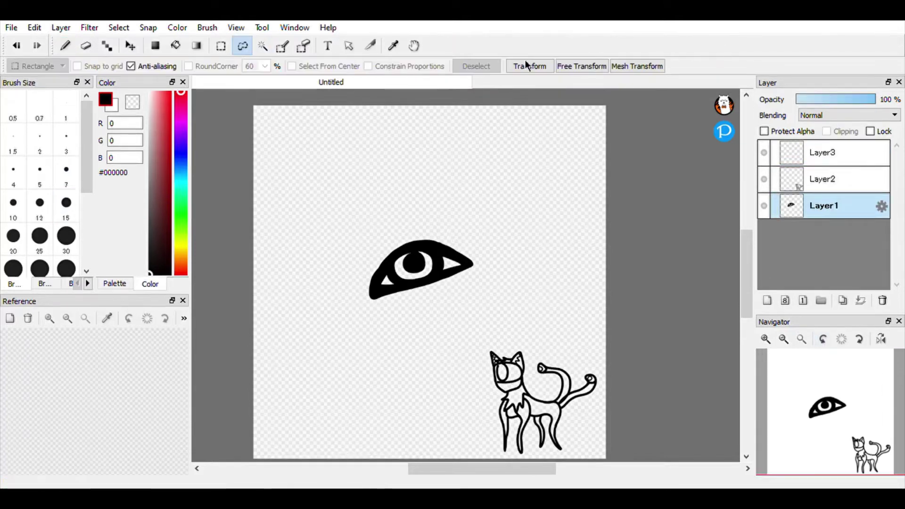
pyautogui.click(529, 66)
pyautogui.moveTo(486, 259); pyautogui.dragTo(462, 141)
pyautogui.moveTo(419, 245); pyautogui.dragTo(387, 218)
pyautogui.moveTo(453, 165); pyautogui.dragTo(465, 188)
pyautogui.click(672, 467)
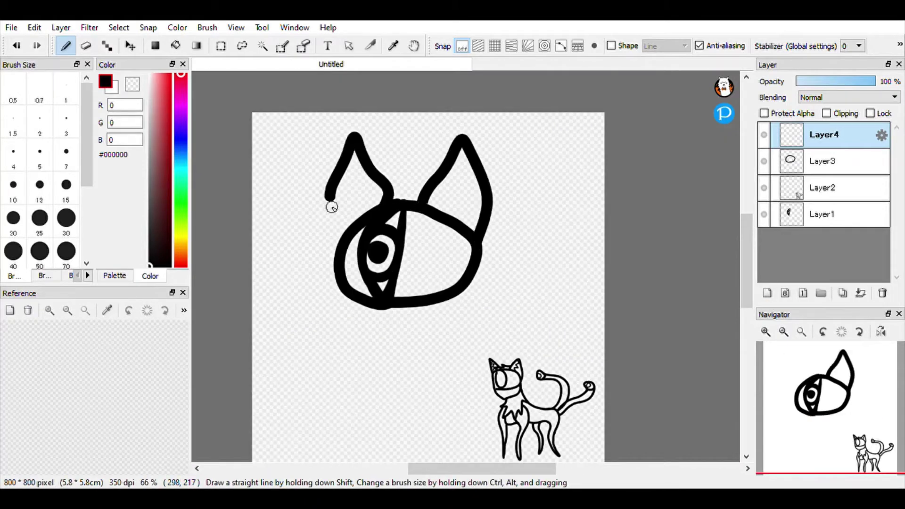
# Finish the outer edge of the large head's left ear on Layer4, joining it to the head.
pyautogui.moveTo(331, 207); pyautogui.dragTo(344, 235)
pyautogui.scroll(3, 479, 227)
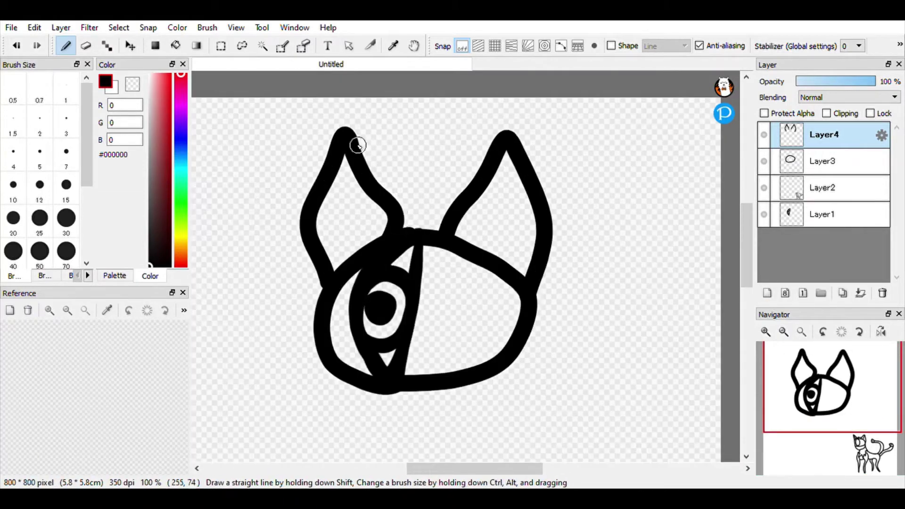
pyautogui.moveTo(359, 145); pyautogui.dragTo(411, 231)
pyautogui.scroll(-3, 411, 231)
pyautogui.click(18, 45)
pyautogui.scroll(2, 390, 186)
pyautogui.moveTo(492, 213); pyautogui.dragTo(524, 271)
pyautogui.moveTo(459, 302); pyautogui.dragTo(473, 172)
pyautogui.scroll(-1, 473, 171)
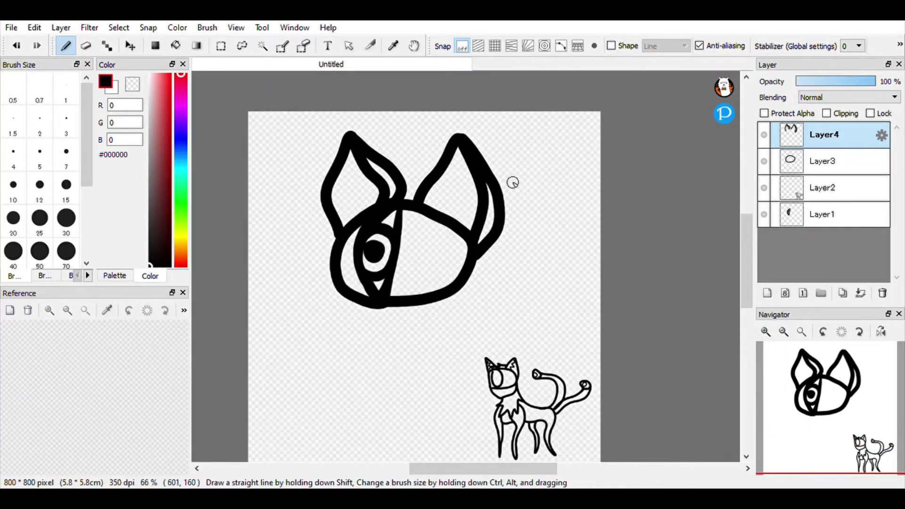
pyautogui.hotkey('ctrl', 'z')
pyautogui.hotkey('ctrl', 'z')
pyautogui.scroll(1, 393, 160)
pyautogui.scroll(-4, 462, 224)
pyautogui.scroll(3, 462, 225)
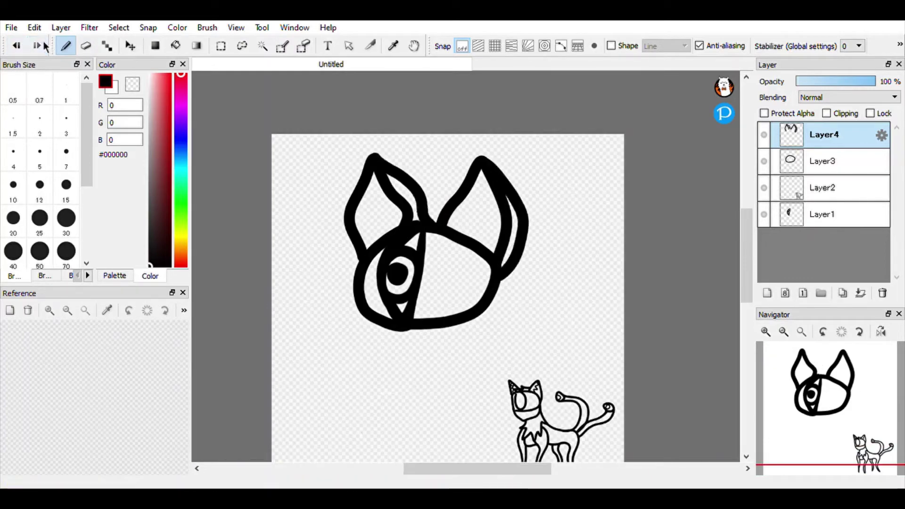
pyautogui.click(17, 46)
# Add a new layer and draw a curved fold line along the right-hand edge of each large ear.
pyautogui.click(767, 294)
pyautogui.moveTo(446, 210); pyautogui.dragTo(373, 237)
pyautogui.hotkey('ctrl', 'z')
pyautogui.moveTo(425, 220); pyautogui.dragTo(405, 185)
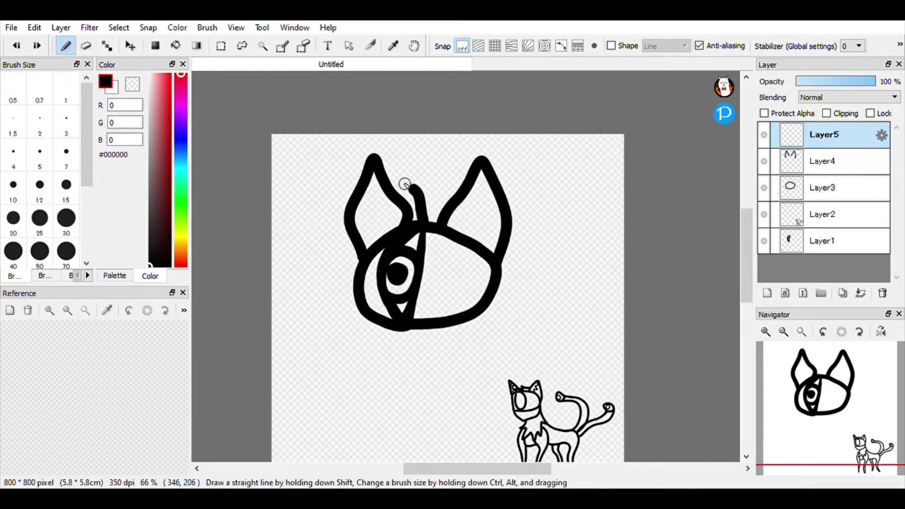
pyautogui.moveTo(508, 189); pyautogui.dragTo(491, 165)
pyautogui.scroll(-3, 542, 212)
pyautogui.scroll(4, 542, 212)
pyautogui.hotkey('ctrl', 'z')
pyautogui.hotkey('ctrl', 'z')
pyautogui.moveTo(348, 205); pyautogui.dragTo(285, 115)
pyautogui.moveTo(470, 297); pyautogui.dragTo(446, 122)
pyautogui.scroll(-4, 527, 196)
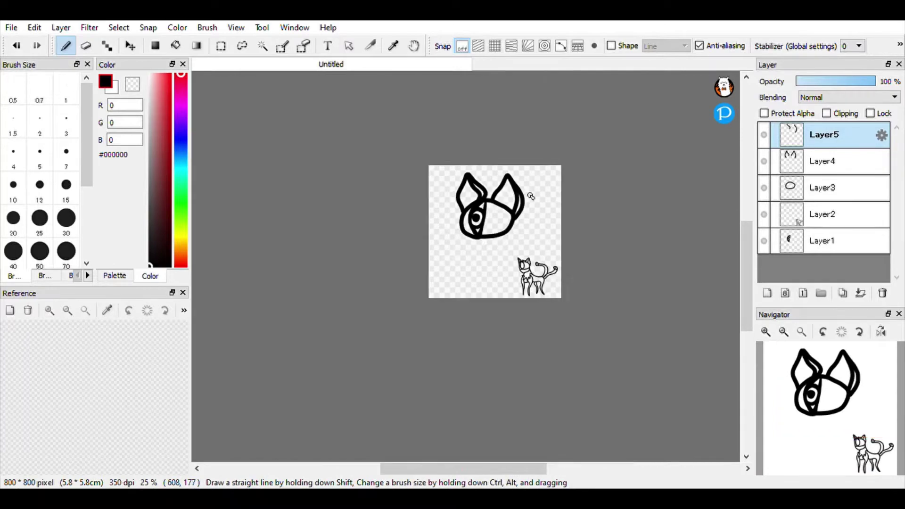
# Add a new layer and draw the jaw line beneath the large head.
pyautogui.scroll(2, 527, 195)
pyautogui.hotkey('ctrl', 'shift', 'n')
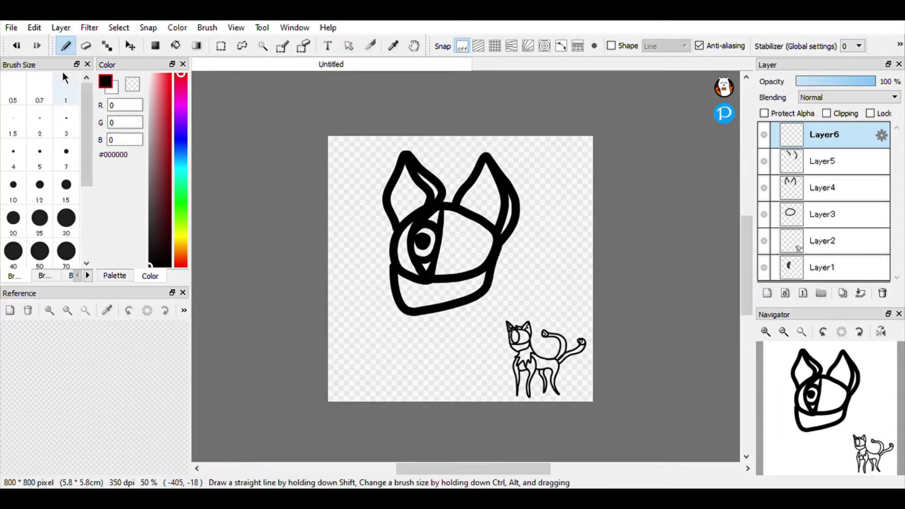
pyautogui.hotkey('ctrl', 'z')
pyautogui.moveTo(396, 254); pyautogui.dragTo(408, 303)
# Clean up the joins between the jaw line and the head outline with the eraser and pen.
pyautogui.scroll(2, 513, 268)
pyautogui.click(85, 46)
pyautogui.scroll(-4, 477, 254)
pyautogui.scroll(2, 476, 253)
pyautogui.click(66, 45)
pyautogui.moveTo(455, 250)
pyautogui.mouseDown()
pyautogui.moveTo(474, 246)
pyautogui.moveTo(467, 268)
pyautogui.mouseUp()
pyautogui.click(131, 45)
pyautogui.press('b')
pyautogui.scroll(4, 468, 267)
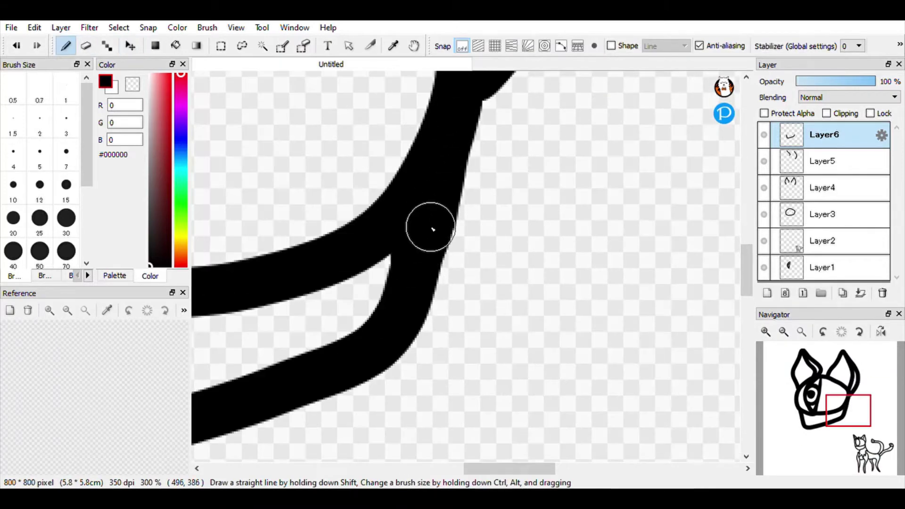
# Draw the front and back neck lines running down from the jaw on Layer6.
pyautogui.scroll(-3, 430, 231)
pyautogui.scroll(-1, 484, 198)
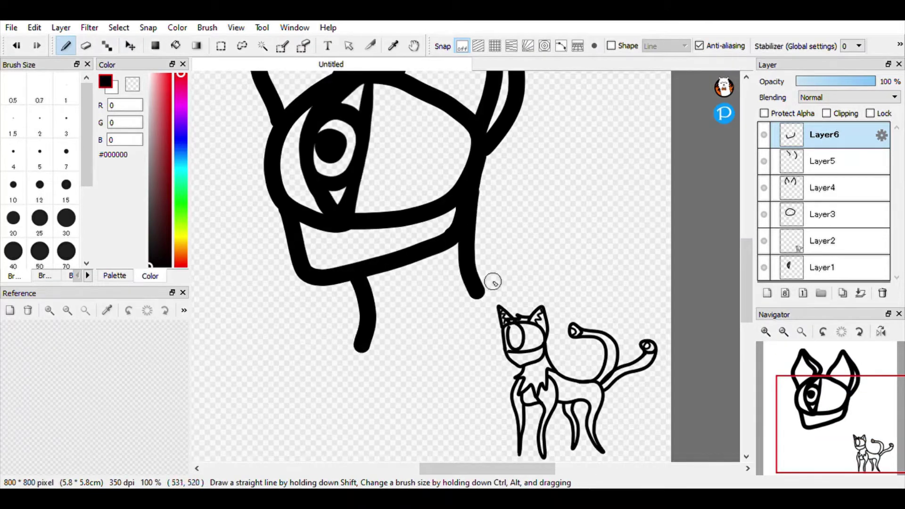
pyautogui.scroll(-2, 493, 282)
# Draw the chest and two bent front legs on a new layer, and enlarge the canvas to 1000 × 1000 pixels.
pyautogui.hotkey('ctrl', 'shift', 'n')
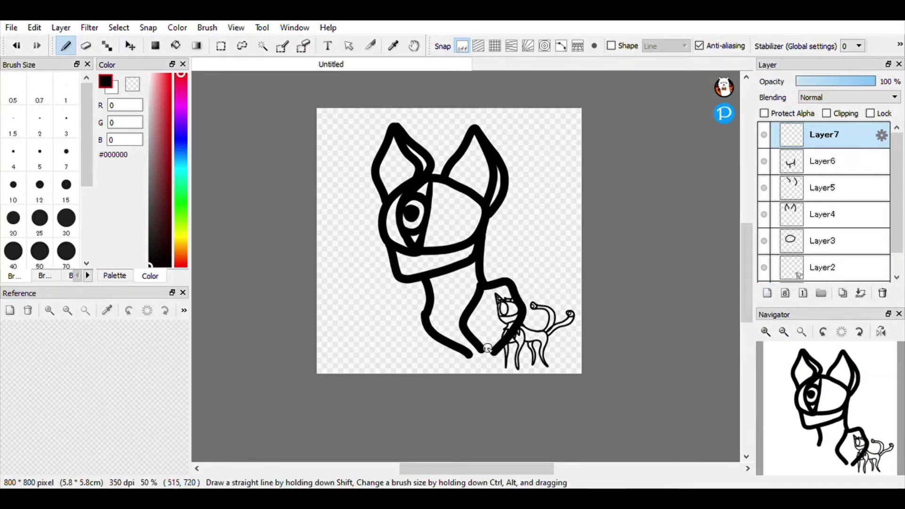
pyautogui.moveTo(453, 352); pyautogui.dragTo(461, 377)
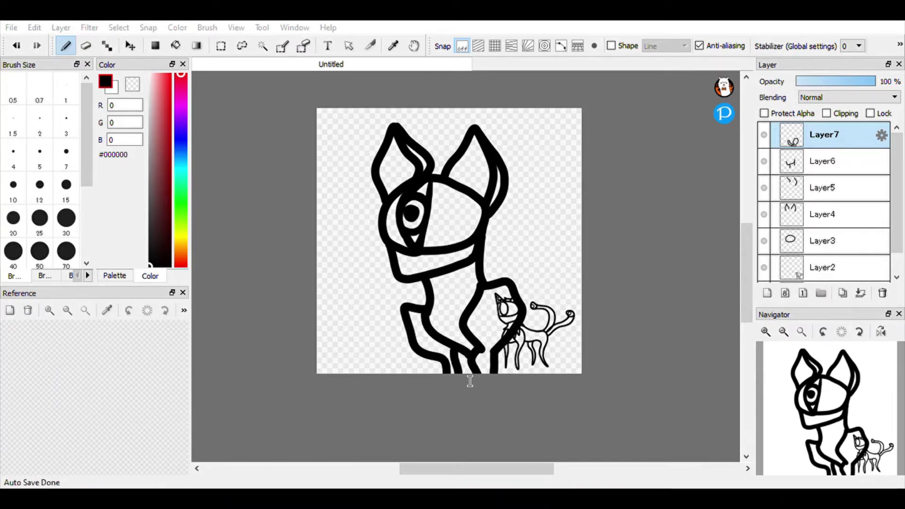
pyautogui.scroll(3, 470, 381)
pyautogui.hotkey('ctrl', 'shift', 'n')
pyautogui.moveTo(408, 393)
pyautogui.mouseDown()
pyautogui.moveTo(440, 403)
pyautogui.moveTo(436, 348)
pyautogui.mouseUp()
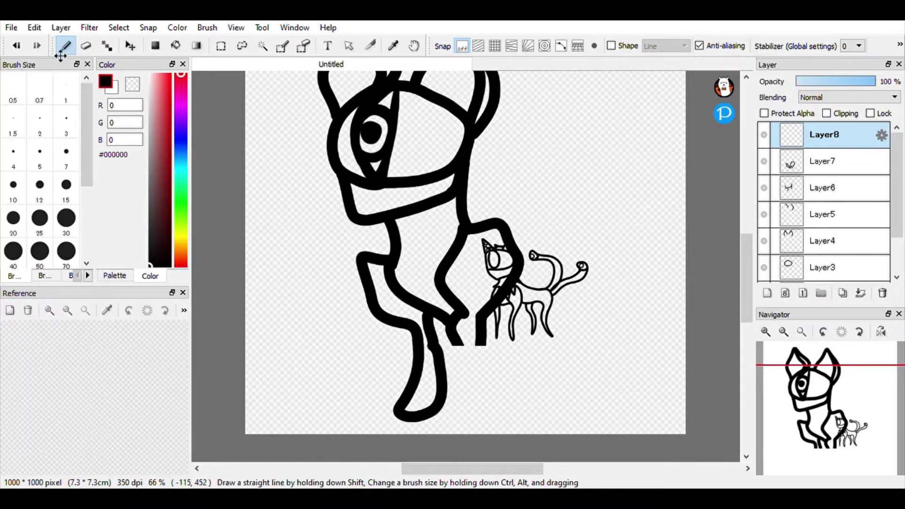
pyautogui.click(16, 45)
# Extend both front legs down toward the canvas's lower edge on Layer8, tapering them to points.
pyautogui.scroll(2, 427, 415)
pyautogui.moveTo(438, 245)
pyautogui.mouseDown()
pyautogui.moveTo(408, 307)
pyautogui.moveTo(405, 253)
pyautogui.mouseUp()
pyautogui.scroll(-2, 501, 316)
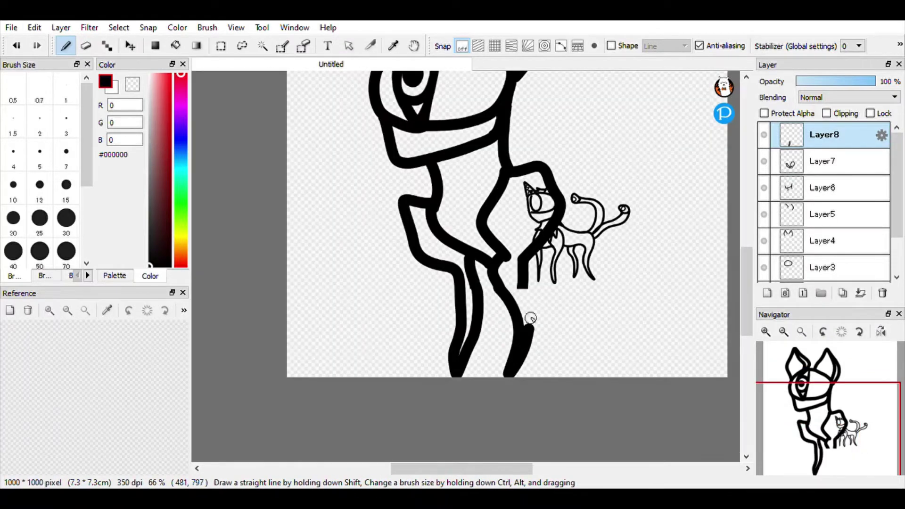
pyautogui.moveTo(531, 318); pyautogui.dragTo(523, 288)
# Erase the rough overlaps on Layer7 and Layer8 where the upper and lower front legs meet.
pyautogui.scroll(3, 535, 289)
pyautogui.click(86, 46)
pyautogui.click(822, 161)
pyautogui.click(327, 303)
pyautogui.scroll(1, 399, 293)
pyautogui.click(381, 276)
pyautogui.click(824, 136)
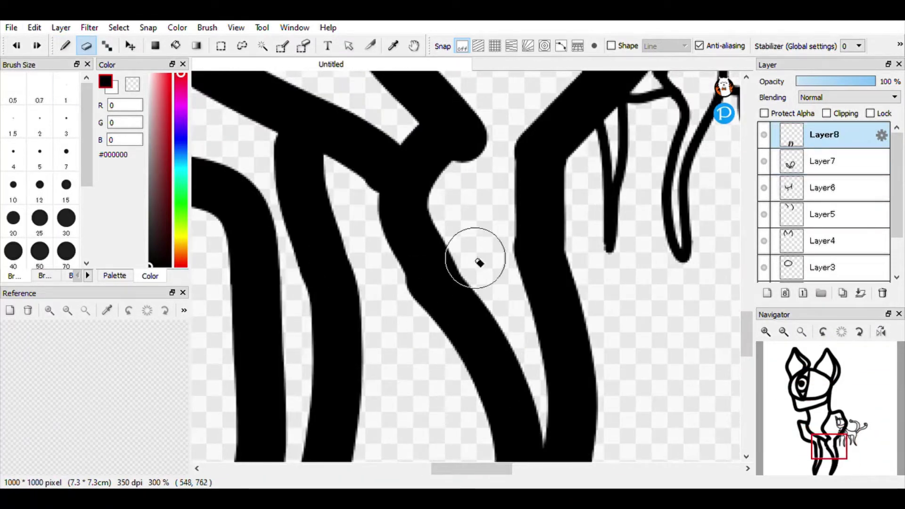
# Hide the legs on Layer7 and try a long body outline from the neck on an empty Layer8.
pyautogui.scroll(-5, 395, 281)
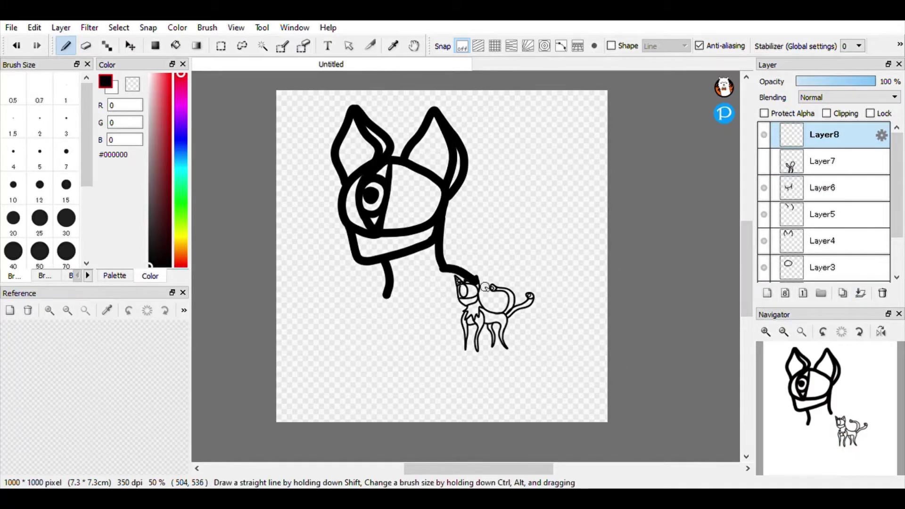
pyautogui.hotkey('ctrl', 'z')
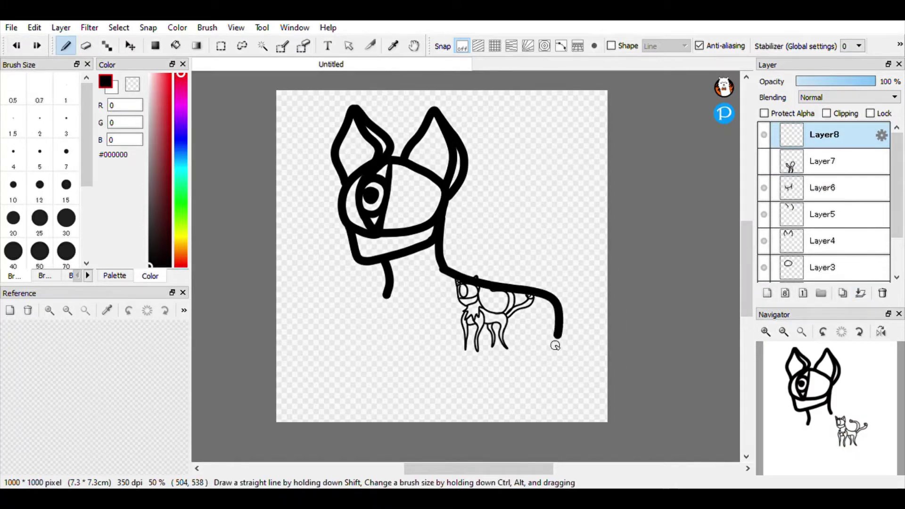
# Hide Layer8, add a new layer, and try a shorter body outline with chest, belly and rump.
pyautogui.click(768, 293)
pyautogui.click(764, 161)
pyautogui.moveTo(387, 297); pyautogui.dragTo(462, 323)
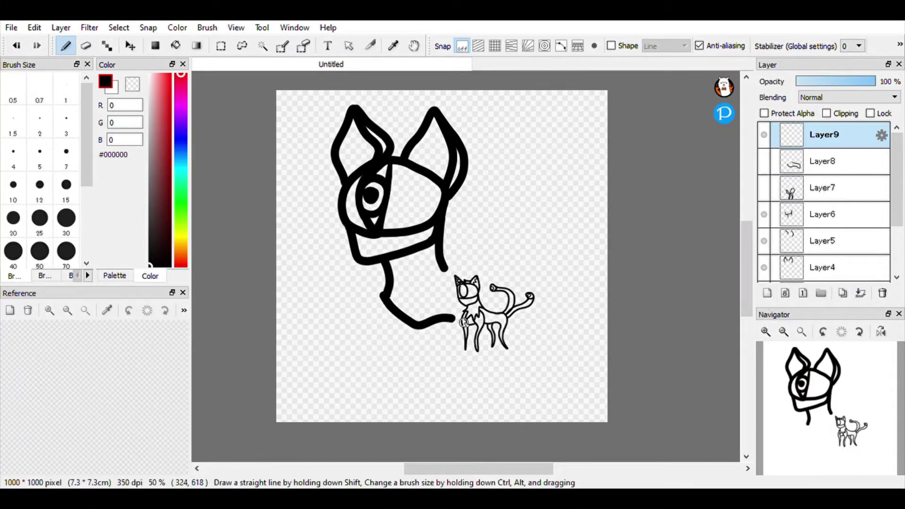
pyautogui.moveTo(444, 270); pyautogui.dragTo(491, 331)
pyautogui.click(16, 46)
pyautogui.click(16, 45)
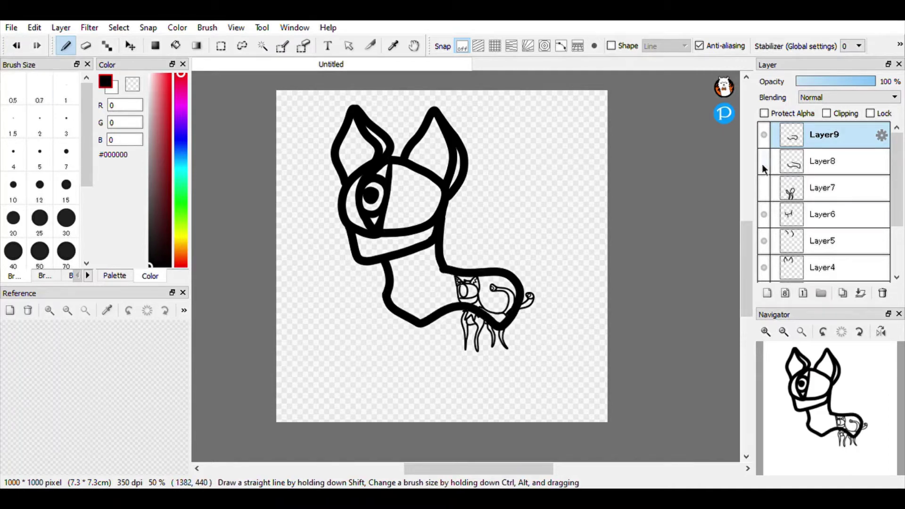
# Undo the body outline on Layer9 and redraw it starting from the neck lines.
pyautogui.hotkey('ctrl', 'z')
pyautogui.hotkey('ctrl', 'y')
pyautogui.hotkey('ctrl', 'z')
pyautogui.moveTo(445, 269); pyautogui.dragTo(500, 283)
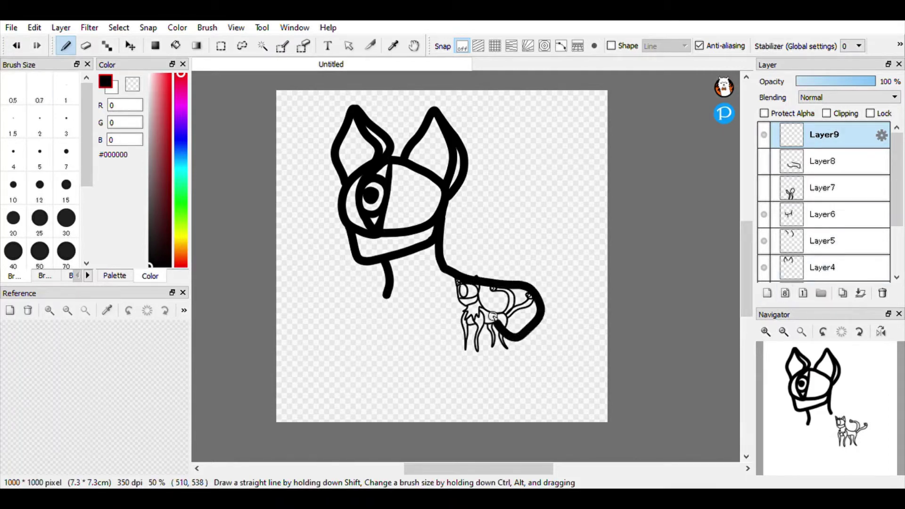
pyautogui.hotkey('ctrl', 'z')
pyautogui.moveTo(387, 295)
pyautogui.mouseDown()
pyautogui.moveTo(494, 323)
pyautogui.moveTo(590, 153)
pyautogui.mouseUp()
# Move the small full-body cat sketch to the empty area at the canvas's left edge, below the large head.
pyautogui.scroll(-3, 817, 261)
pyautogui.click(823, 243)
pyautogui.click(131, 46)
pyautogui.moveTo(823, 243); pyautogui.dragTo(823, 274)
pyautogui.moveTo(586, 190); pyautogui.dragTo(354, 352)
pyautogui.scroll(3, 816, 188)
# Hide Layer9, add a new layer, and try a body outline with a sloping chest and a raised rump.
pyautogui.click(815, 137)
pyautogui.click(764, 135)
pyautogui.click(767, 293)
pyautogui.click(65, 46)
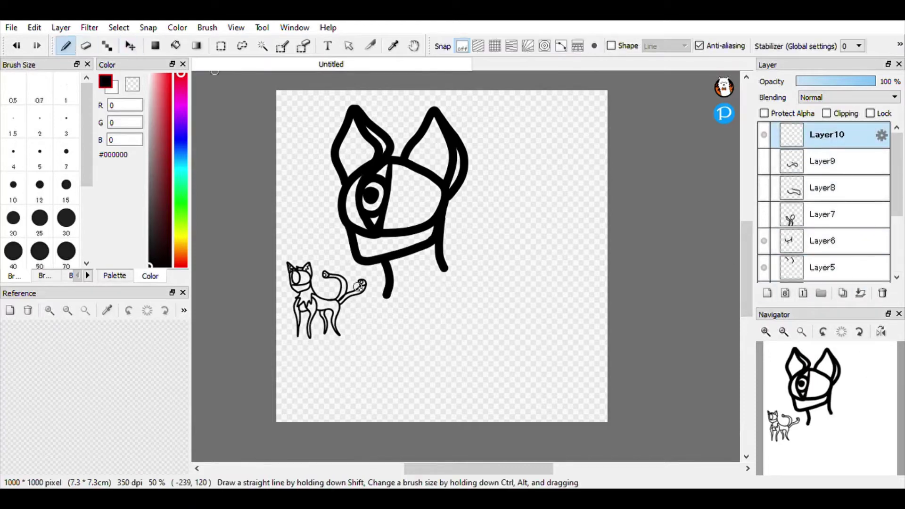
pyautogui.scroll(3, 405, 307)
pyautogui.moveTo(350, 272)
pyautogui.mouseDown()
pyautogui.moveTo(406, 352)
pyautogui.moveTo(677, 245)
pyautogui.moveTo(528, 194)
pyautogui.mouseUp()
pyautogui.hotkey('ctrl', 'z')
pyautogui.scroll(-5, 545, 313)
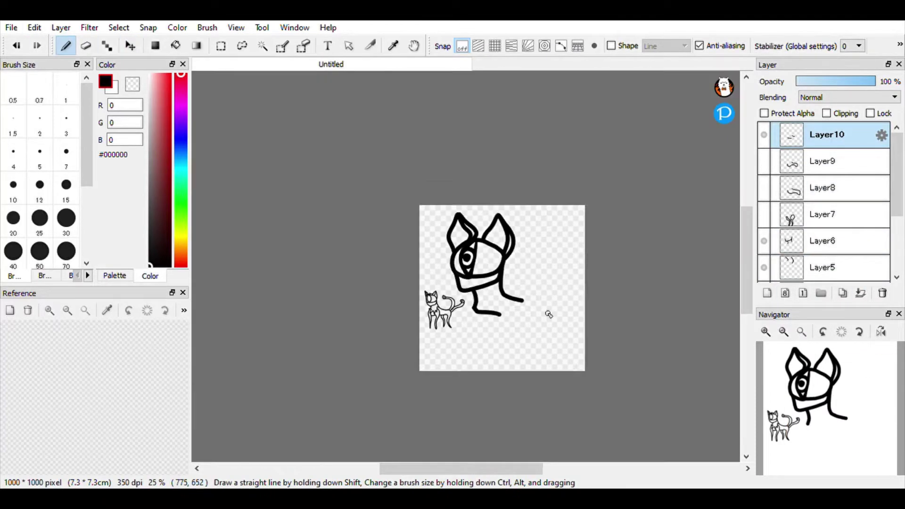
pyautogui.scroll(2, 401, 302)
pyautogui.moveTo(401, 302); pyautogui.dragTo(430, 346)
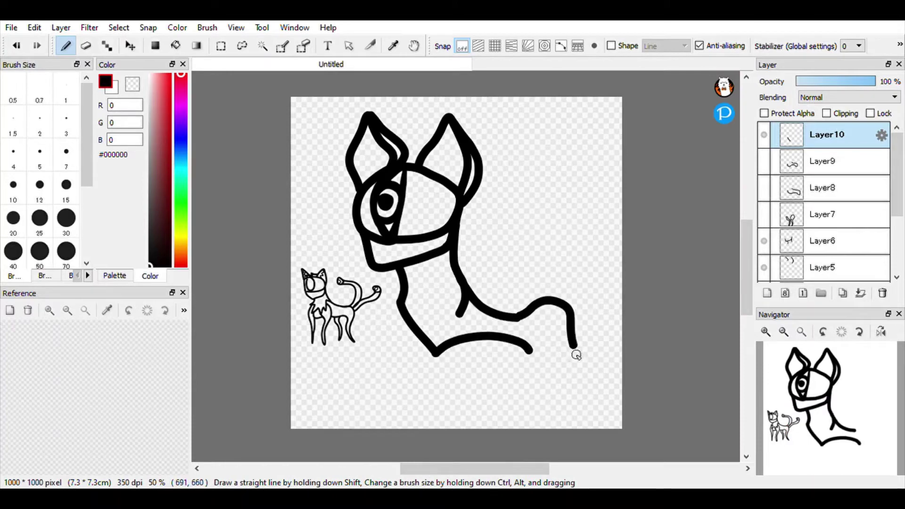
# Hide Layer10, add another layer, and try a different body outline.
pyautogui.click(764, 134)
pyautogui.click(767, 293)
pyautogui.scroll(2, 487, 395)
pyautogui.moveTo(431, 156)
pyautogui.mouseDown()
pyautogui.moveTo(499, 187)
pyautogui.moveTo(466, 220)
pyautogui.moveTo(317, 210)
pyautogui.mouseUp()
pyautogui.scroll(-2, 457, 396)
# Hide Layer11, add a new layer, and draw the body outline with pointed chest, arched belly and rounded rump.
pyautogui.click(764, 136)
pyautogui.click(767, 292)
pyautogui.moveTo(386, 302); pyautogui.dragTo(412, 326)
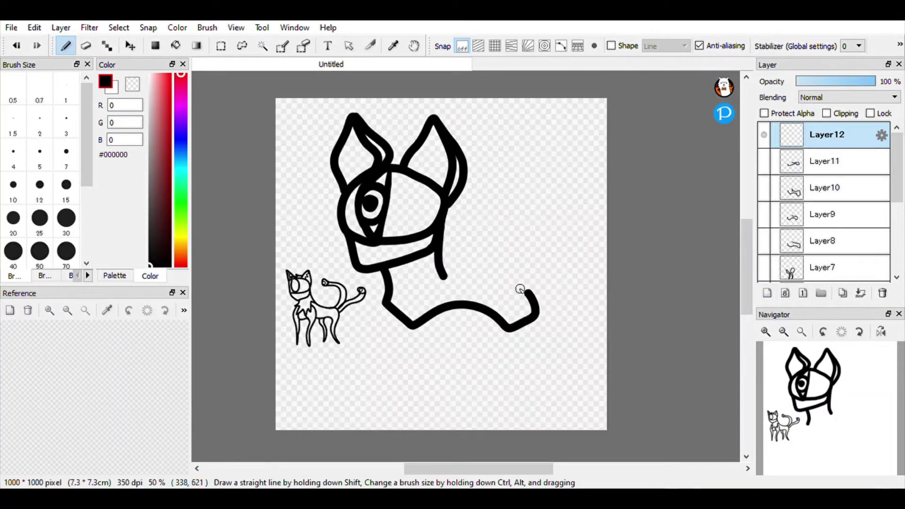
# Smooth the curve where the neck meets the back on Layer12 using the eraser and pen.
pyautogui.scroll(3, 477, 325)
pyautogui.scroll(2, 323, 174)
pyautogui.press('e')
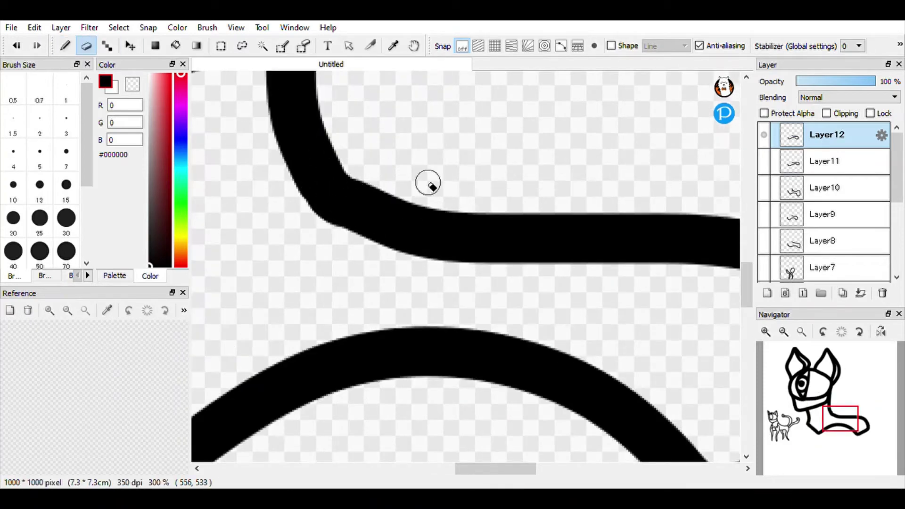
pyautogui.scroll(1, 428, 182)
pyautogui.moveTo(462, 253); pyautogui.dragTo(412, 232)
pyautogui.scroll(-5, 412, 232)
pyautogui.click(65, 46)
pyautogui.scroll(4, 416, 301)
pyautogui.moveTo(445, 322); pyautogui.dragTo(385, 278)
pyautogui.click(86, 46)
pyautogui.moveTo(479, 361); pyautogui.dragTo(420, 351)
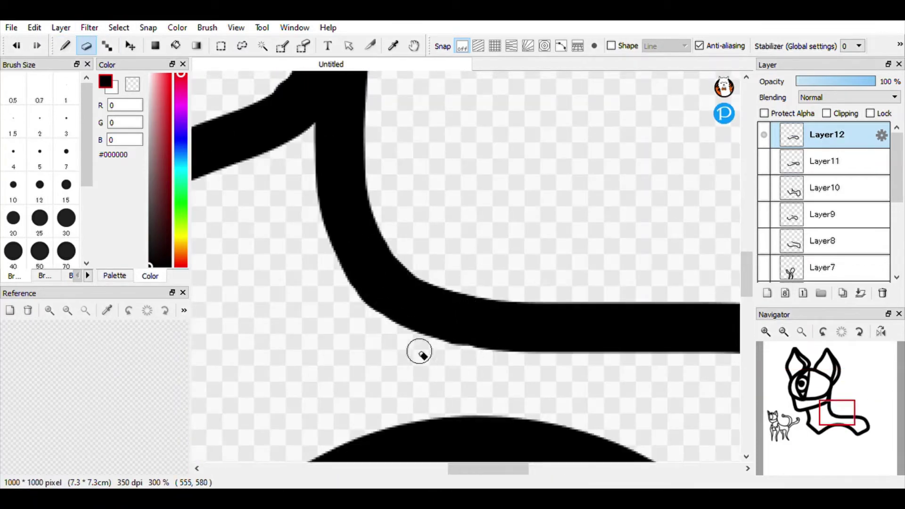
# Delete the hidden layers holding the rejected legs and body outlines, Layer7 through Layer11.
pyautogui.click(802, 332)
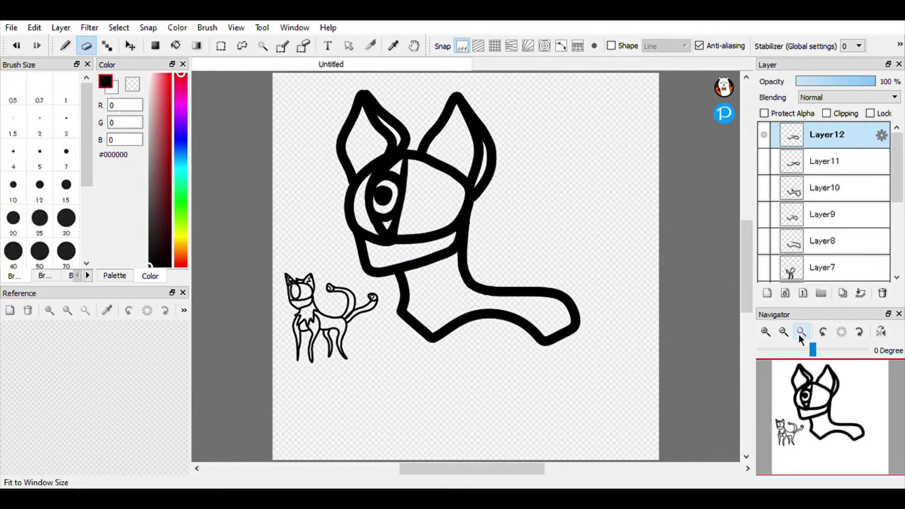
pyautogui.click(825, 215)
pyautogui.click(882, 294)
pyautogui.click(825, 161)
pyautogui.tripleClick(883, 294)
pyautogui.click(882, 294)
# Draw two narrow, pointed front legs below the chest, each on its own new layer above Layer12.
pyautogui.click(828, 135)
pyautogui.click(767, 293)
pyautogui.click(65, 46)
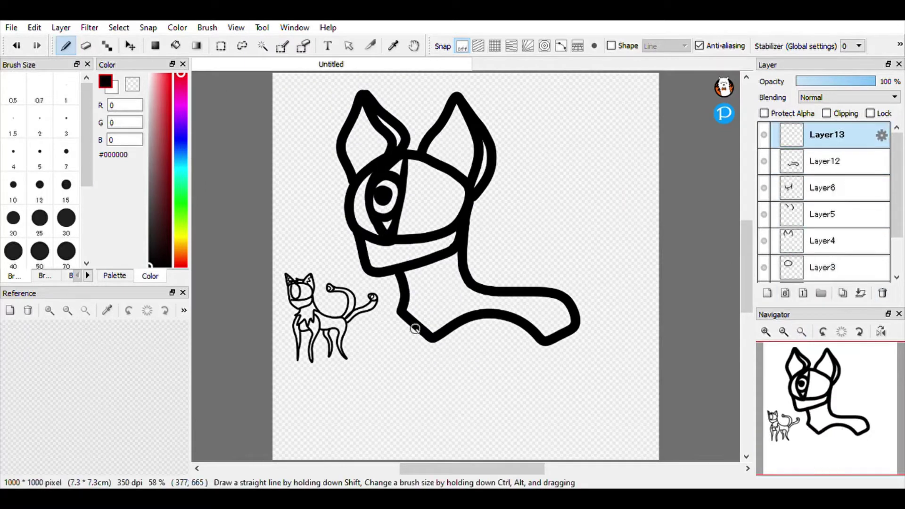
pyautogui.hotkey('ctrl', 'shift', 'n')
pyautogui.moveTo(415, 372)
pyautogui.mouseDown()
pyautogui.moveTo(414, 326)
pyautogui.moveTo(451, 311)
pyautogui.mouseUp()
# Add a new layer, draw a pointed hind leg below the rump, and nudge it into position.
pyautogui.hotkey('ctrl', 'shift', 'n')
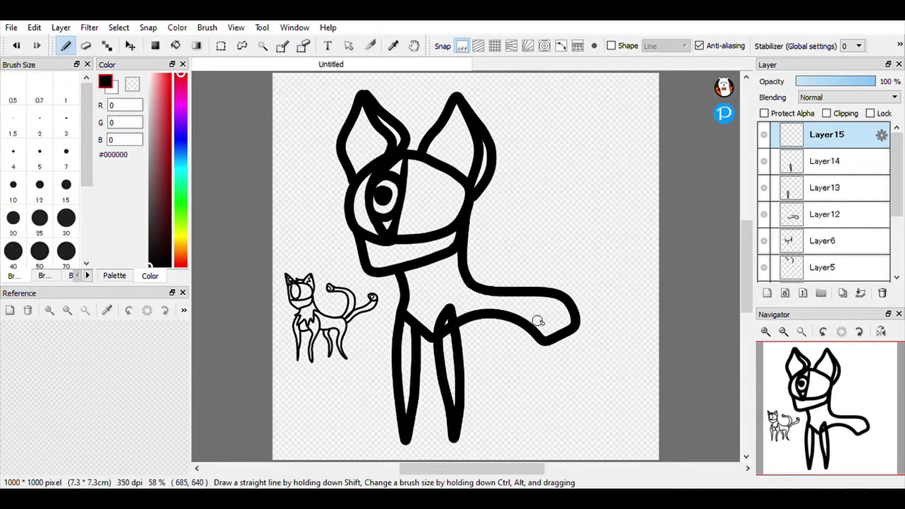
pyautogui.moveTo(549, 333); pyautogui.dragTo(541, 318)
pyautogui.click(130, 46)
pyautogui.moveTo(529, 395); pyautogui.dragTo(541, 394)
# Rotate the hind leg slightly and place a duplicate of it further forward under the belly.
pyautogui.click(221, 45)
pyautogui.click(530, 66)
pyautogui.moveTo(664, 399); pyautogui.dragTo(654, 420)
pyautogui.moveTo(570, 376); pyautogui.dragTo(568, 376)
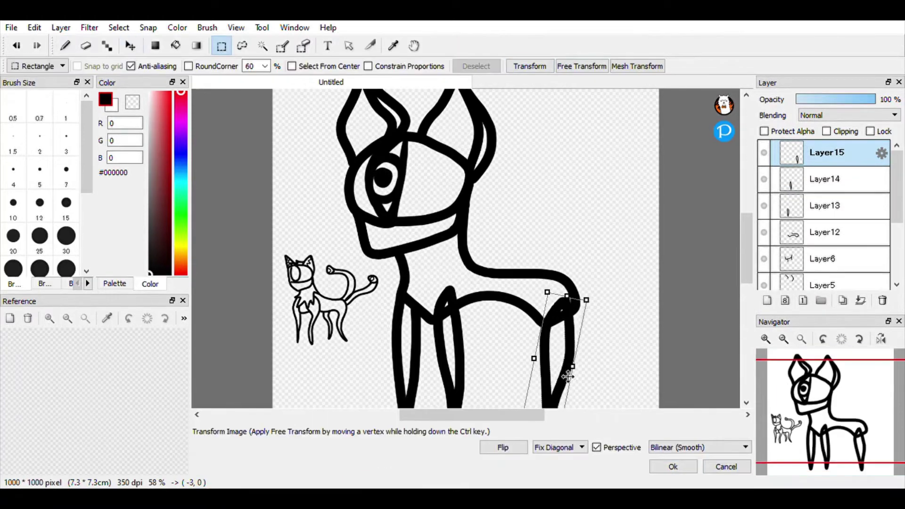
pyautogui.press('Return')
pyautogui.click(843, 293)
pyautogui.moveTo(552, 415); pyautogui.dragTo(514, 405)
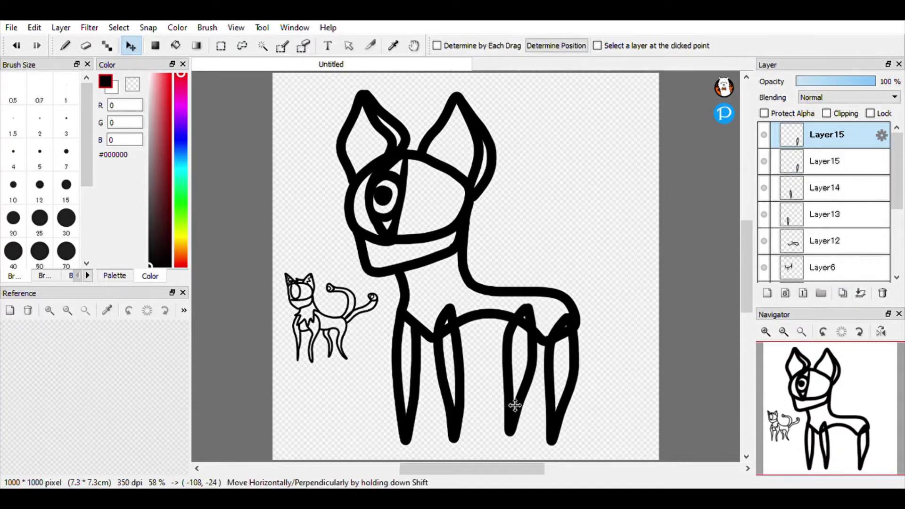
# Try transforming the duplicated hind leg so it slants backward from the rump.
pyautogui.click(221, 46)
pyautogui.click(530, 66)
pyautogui.scroll(-3, 581, 208)
pyautogui.moveTo(607, 271); pyautogui.dragTo(604, 255)
# Try rotating the original hind leg so it slants forward beneath the rump.
pyautogui.scroll(3, 600, 245)
pyautogui.click(827, 180)
pyautogui.click(530, 66)
pyautogui.moveTo(594, 306); pyautogui.dragTo(589, 335)
pyautogui.moveTo(530, 330); pyautogui.dragTo(513, 330)
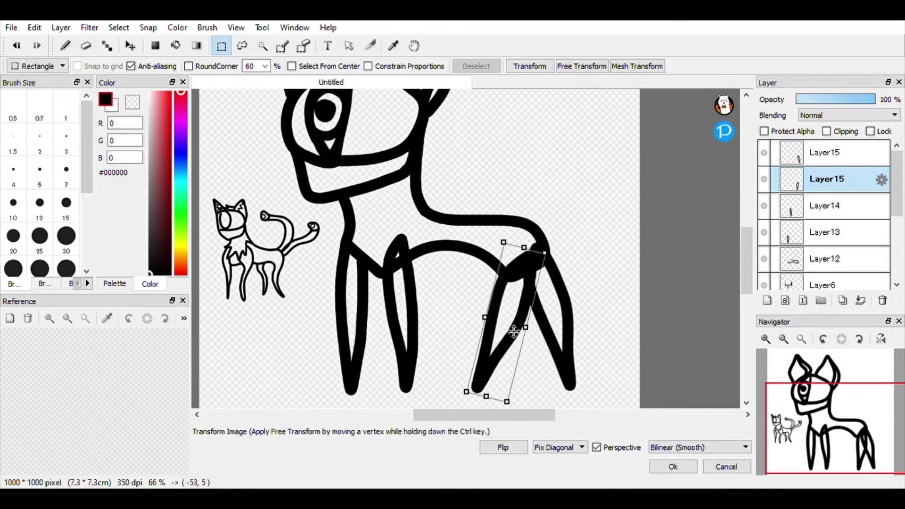
pyautogui.press('Return')
# Try another transform on the duplicated hind leg, and undo the recent hind leg transforms.
pyautogui.click(828, 153)
pyautogui.click(531, 66)
pyautogui.moveTo(549, 305); pyautogui.dragTo(536, 323)
pyautogui.press('Return')
pyautogui.click(24, 49)
pyautogui.click(24, 48)
pyautogui.click(24, 48)
# Rotate the original hind leg on the lower Layer15 so its foot points forward.
pyautogui.click(828, 179)
pyautogui.click(530, 67)
pyautogui.moveTo(643, 402); pyautogui.dragTo(650, 391)
pyautogui.click(675, 466)
# Try rotating the duplicated hind leg to stretch backward behind the rump, and delete its layer.
pyautogui.click(813, 154)
pyautogui.click(530, 66)
pyautogui.moveTo(483, 311); pyautogui.dragTo(561, 302)
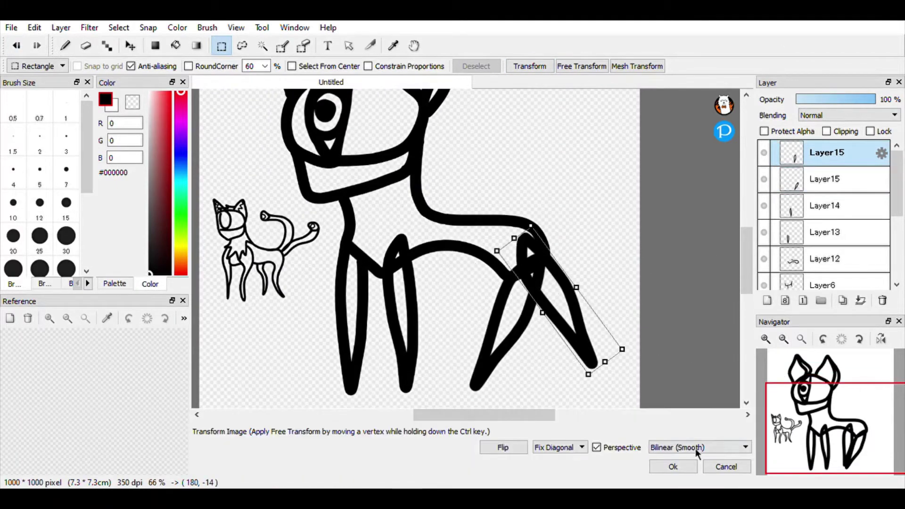
pyautogui.click(674, 466)
pyautogui.click(883, 301)
# Add a new layer, hide the old hind leg on Layer15, and draw a new pointed hind leg below the rump.
pyautogui.click(767, 301)
pyautogui.click(65, 46)
pyautogui.click(764, 162)
pyautogui.moveTo(505, 272); pyautogui.dragTo(503, 387)
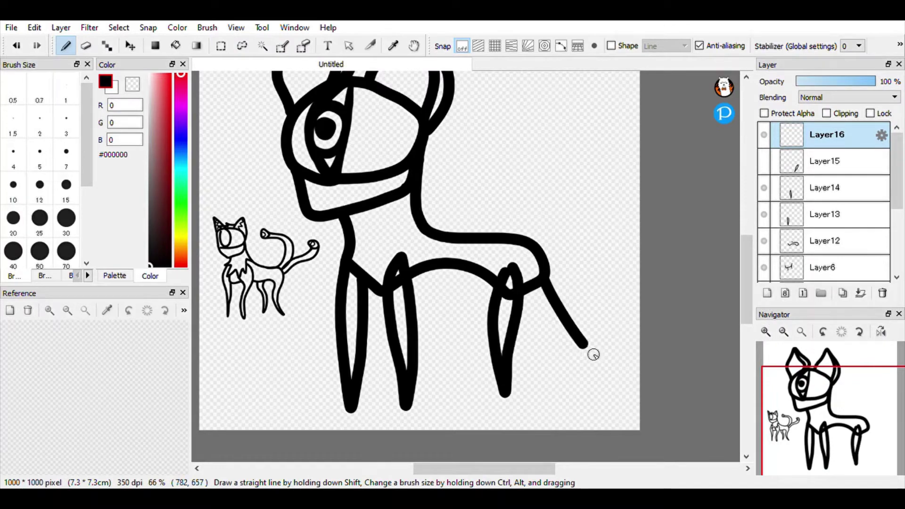
# Duplicate the new hind leg and position the tilted copy at the back of the rump.
pyautogui.click(843, 293)
pyautogui.hotkey('ctrl', 't')
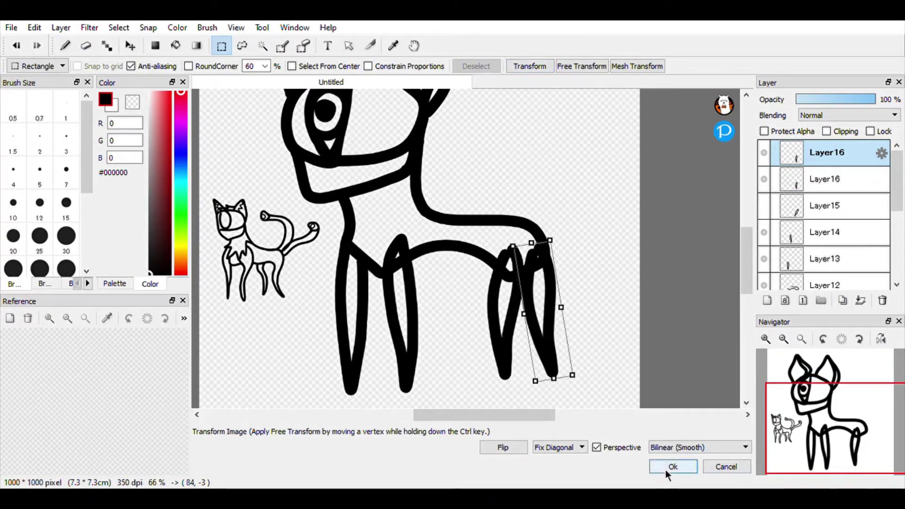
pyautogui.click(668, 472)
# Rotate the original hind leg on the lower Layer16 slightly forward and shift it toward the belly.
pyautogui.click(826, 179)
pyautogui.click(530, 66)
pyautogui.moveTo(533, 391); pyautogui.dragTo(523, 394)
pyautogui.moveTo(517, 296); pyautogui.dragTo(507, 297)
pyautogui.click(674, 467)
# Rotate the duplicated hind leg so it slants backward from the rump.
pyautogui.click(825, 153)
pyautogui.click(530, 66)
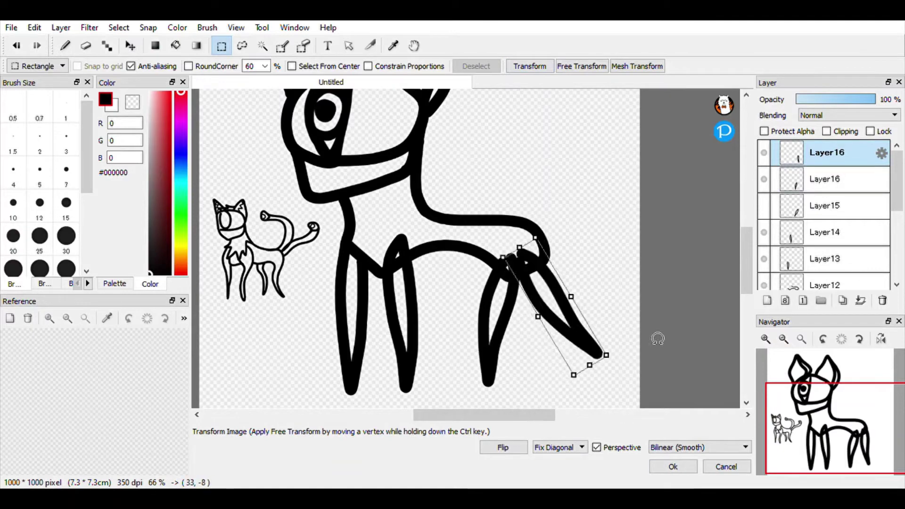
pyautogui.moveTo(577, 335); pyautogui.dragTo(575, 340)
pyautogui.click(673, 467)
# Bring the forward hind leg's layer to the top of the stack and rotate the leg further forward.
pyautogui.click(829, 181)
pyautogui.moveTo(829, 182); pyautogui.dragTo(827, 153)
pyautogui.click(530, 66)
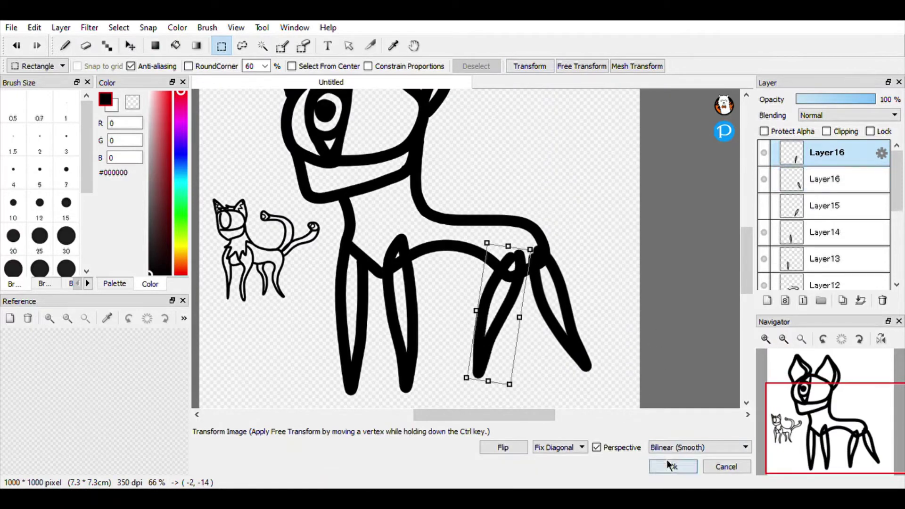
pyautogui.click(668, 462)
# Erase the upper ends of the hind legs where they overlap the inside of the body.
pyautogui.scroll(2, 536, 266)
pyautogui.click(86, 46)
pyautogui.click(60, 170)
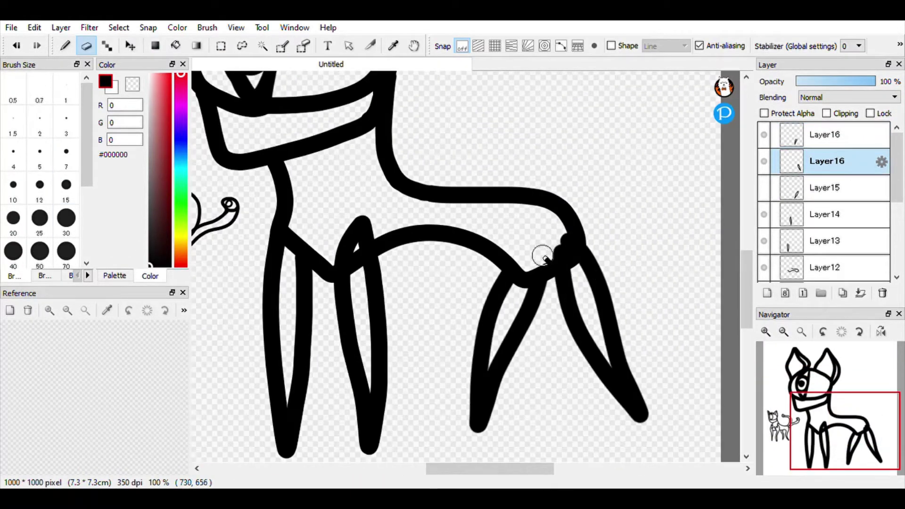
# Draw a new narrow front leg on Layer18 and move it forward under the chest.
pyautogui.scroll(-3, 465, 263)
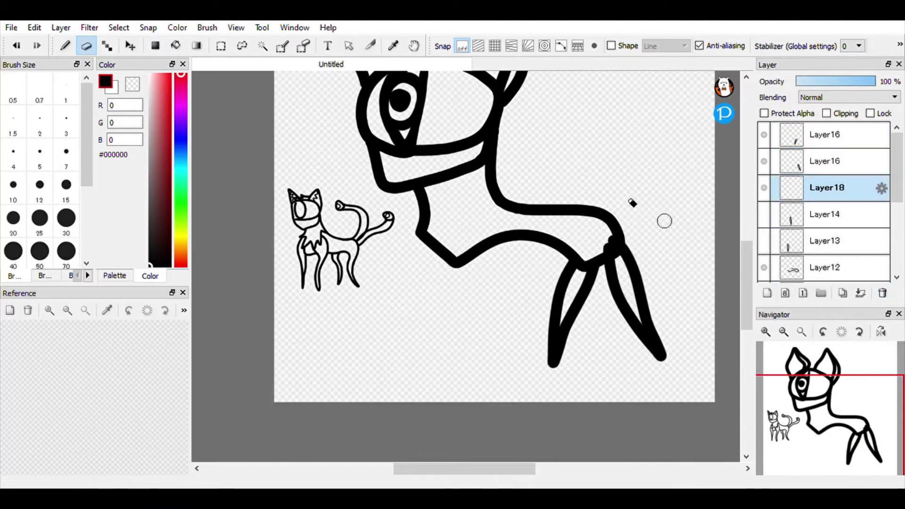
pyautogui.press('b')
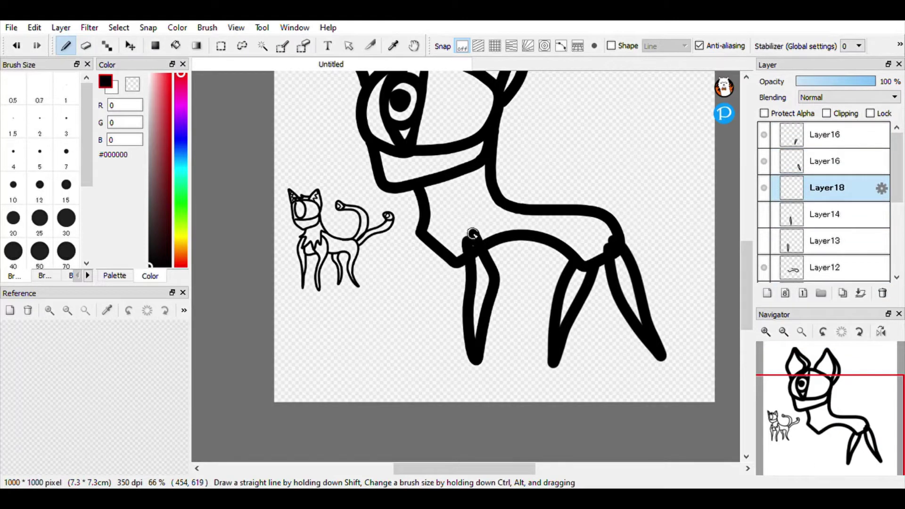
pyautogui.click(131, 46)
pyautogui.moveTo(525, 321)
pyautogui.mouseDown()
pyautogui.moveTo(471, 343)
pyautogui.moveTo(457, 337)
pyautogui.mouseUp()
# Duplicate the new front leg layer, place the second leg behind the first, and delete the two old front leg layers.
pyautogui.click(843, 293)
pyautogui.click(838, 218)
pyautogui.moveTo(612, 315); pyautogui.dragTo(601, 313)
pyautogui.click(832, 267)
pyautogui.click(885, 296)
pyautogui.click(885, 296)
# Fine-tune both front legs on the Layer18 layers with Transform, shifting the foremost leg slightly downward.
pyautogui.click(221, 46)
pyautogui.click(530, 67)
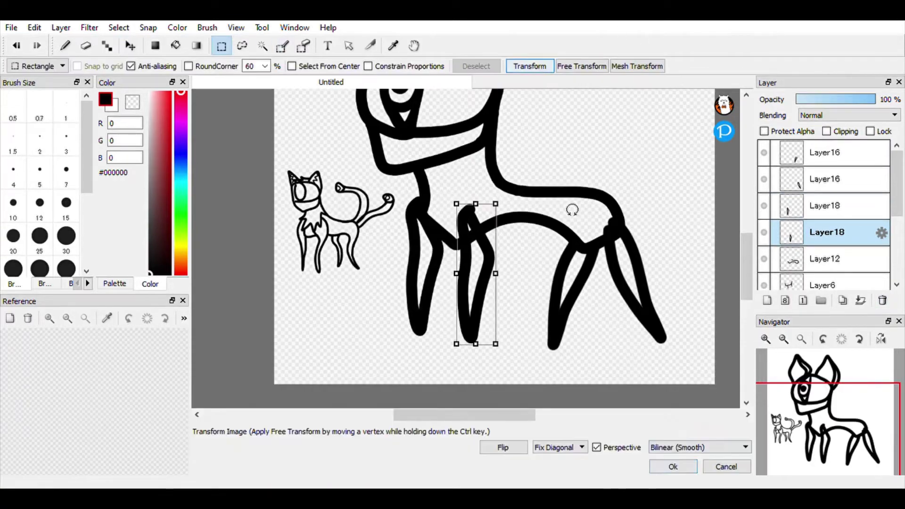
pyautogui.click(674, 466)
pyautogui.click(530, 66)
pyautogui.click(673, 467)
pyautogui.click(827, 206)
pyautogui.click(535, 69)
pyautogui.moveTo(432, 255); pyautogui.dragTo(432, 262)
pyautogui.click(673, 467)
# Add a new layer at the top of the stack and draw an angular hip joint where the rear hind leg meets the rump.
pyautogui.scroll(-2, 602, 292)
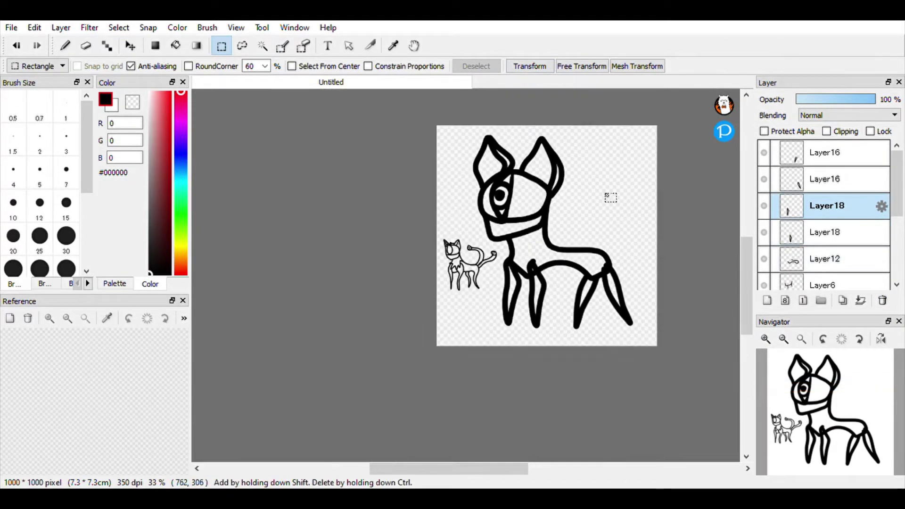
pyautogui.scroll(1, 613, 161)
pyautogui.click(828, 154)
pyautogui.click(65, 45)
pyautogui.click(767, 294)
pyautogui.scroll(3, 595, 319)
pyautogui.scroll(-3, 598, 278)
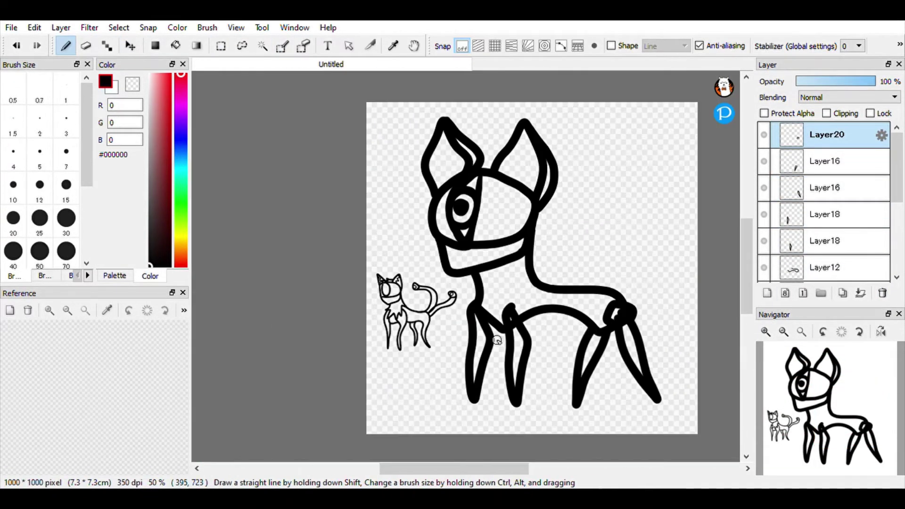
# Draw an angular shoulder joint on Layer20 above the second front leg, linking it to the belly line.
pyautogui.scroll(3, 487, 351)
pyautogui.scroll(-3, 537, 324)
pyautogui.scroll(3, 465, 299)
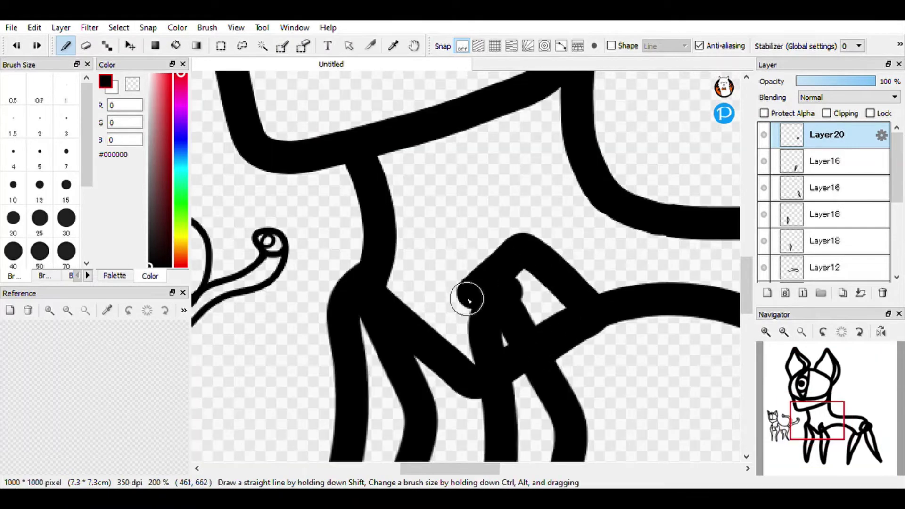
pyautogui.scroll(-3, 390, 276)
pyautogui.scroll(3, 389, 277)
pyautogui.scroll(-3, 513, 294)
pyautogui.scroll(1, 513, 294)
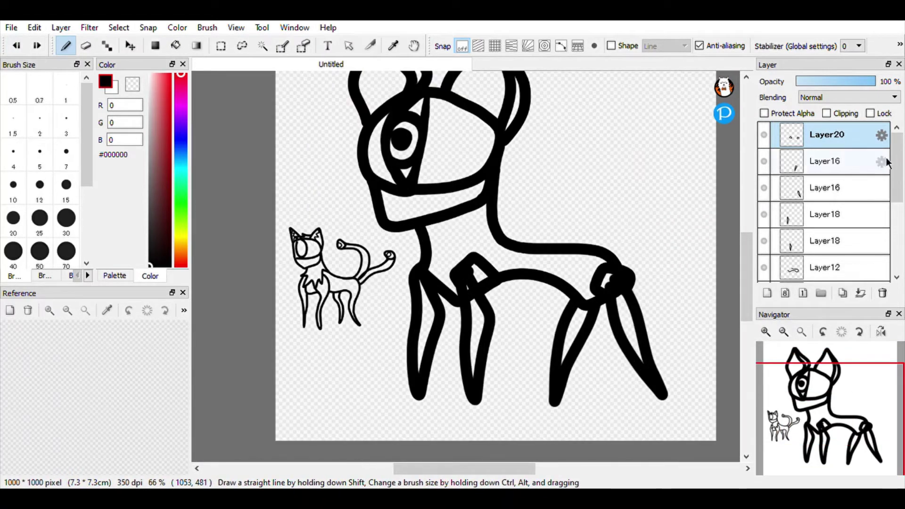
# Erase the body outline on Layer12 where it crosses the shoulder and hip joints, keeping a hidden duplicate of the layer.
pyautogui.click(839, 267)
pyautogui.scroll(-1, 840, 264)
pyautogui.click(86, 46)
pyautogui.scroll(2, 466, 286)
pyautogui.hscroll(3, 464, 268)
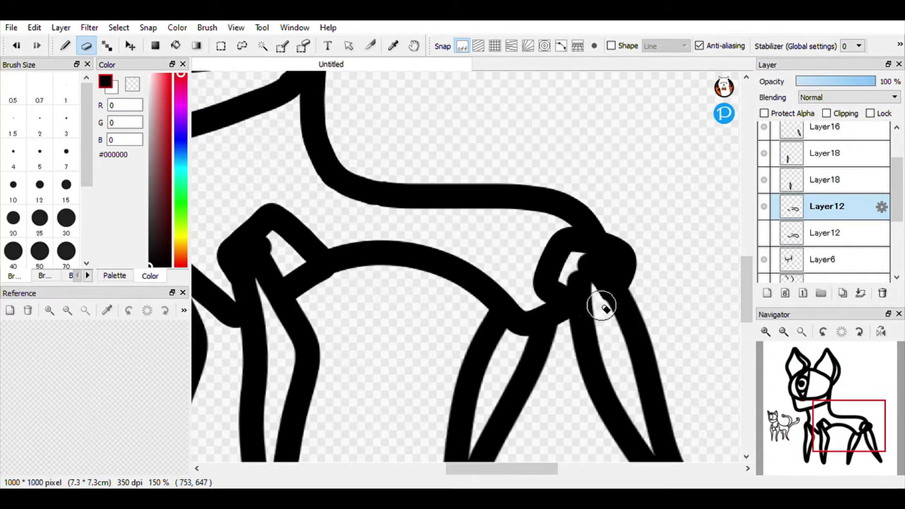
pyautogui.scroll(2, 807, 170)
# Redraw the top of the rear hind leg so it meets the hip joint, and delete the hidden duplicate Layer16.
pyautogui.click(825, 187)
pyautogui.press('b')
pyautogui.scroll(3, 591, 297)
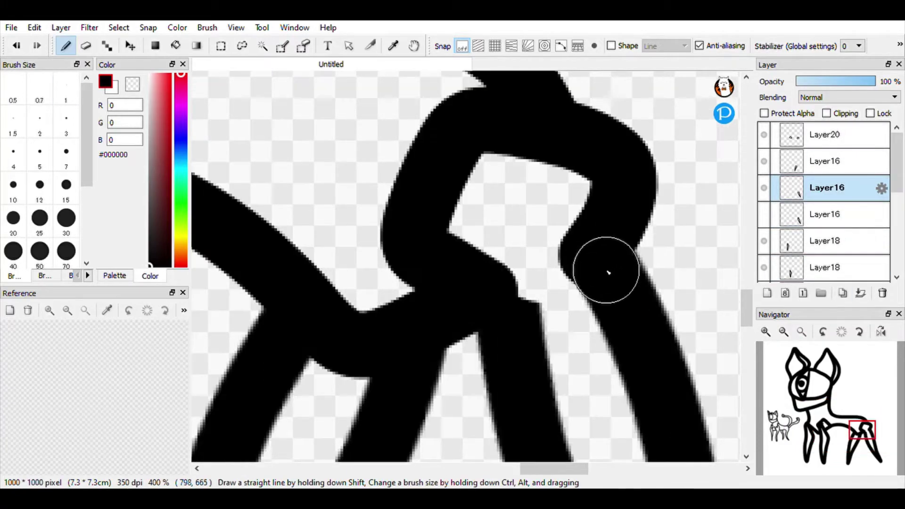
pyautogui.scroll(-5, 648, 326)
pyautogui.click(825, 215)
pyautogui.click(883, 294)
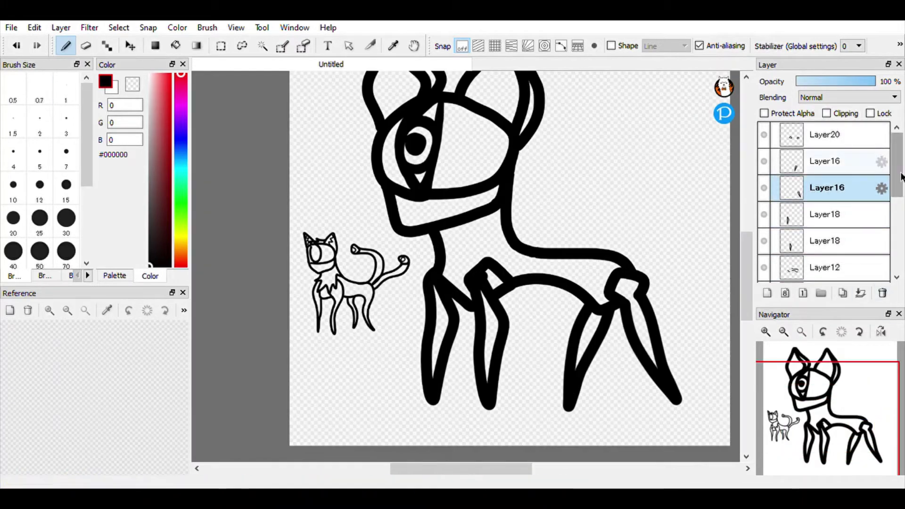
# Duplicate the second front leg's layer, hide the lower copy, and erase the leg's upper end inside the shoulder joint.
pyautogui.click(834, 241)
pyautogui.click(843, 294)
pyautogui.click(764, 267)
pyautogui.scroll(3, 486, 298)
pyautogui.click(87, 48)
pyautogui.moveTo(500, 280); pyautogui.dragTo(486, 307)
# Redraw the upper lines of the second front leg to connect smoothly to the shoulder joint.
pyautogui.click(69, 51)
pyautogui.scroll(3, 508, 333)
pyautogui.moveTo(537, 318); pyautogui.dragTo(536, 309)
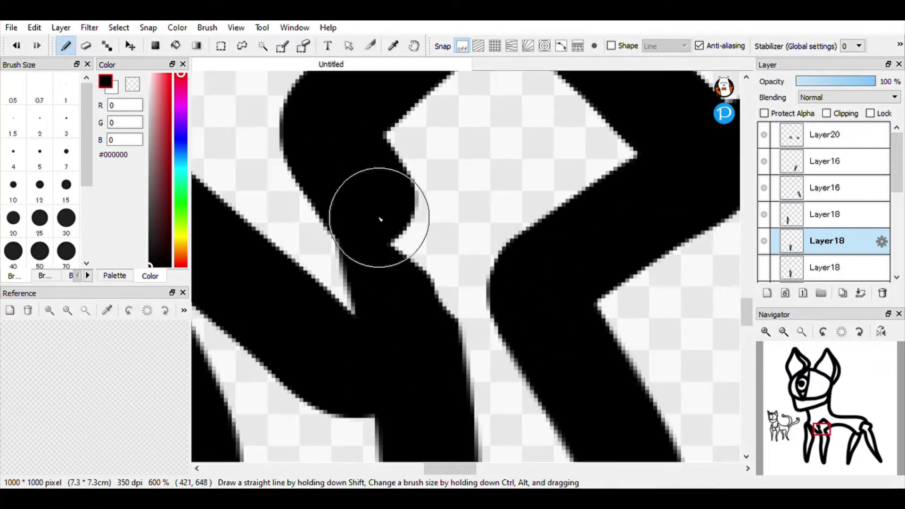
pyautogui.moveTo(380, 219); pyautogui.dragTo(413, 318)
pyautogui.scroll(-5, 478, 198)
pyautogui.scroll(4, 476, 195)
# Erase the rough bumps on the inner edge of the second front leg below the shoulder joint.
pyautogui.click(84, 51)
pyautogui.scroll(3, 477, 243)
pyautogui.moveTo(423, 289)
pyautogui.mouseDown()
pyautogui.moveTo(414, 257)
pyautogui.moveTo(373, 198)
pyautogui.mouseUp()
pyautogui.scroll(-5, 516, 299)
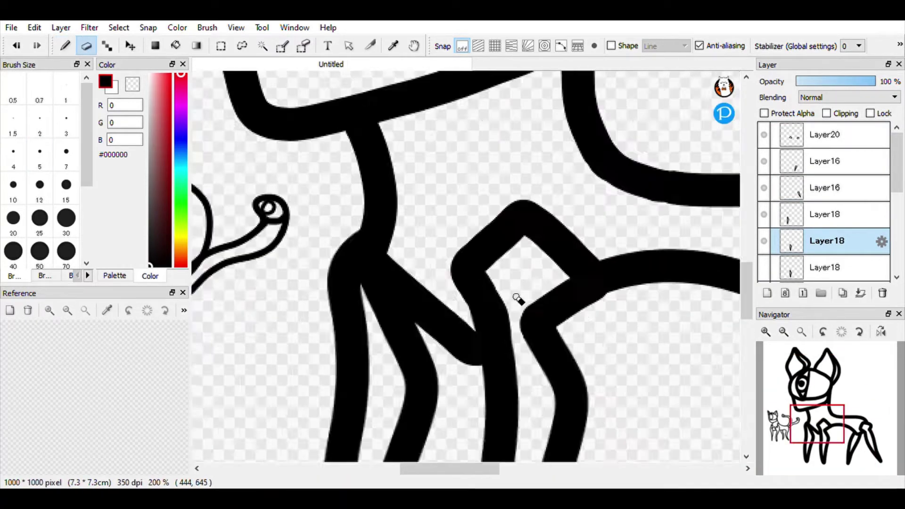
pyautogui.scroll(2, 650, 283)
pyautogui.scroll(-2, 880, 214)
# Fill in the belly line on Layer12 where it joins the shoulder joint.
pyautogui.click(854, 182)
pyautogui.press('b')
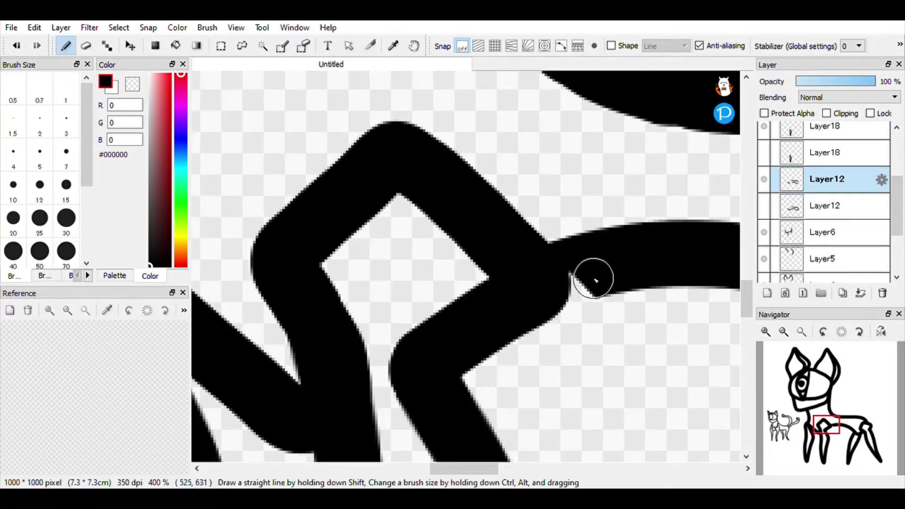
pyautogui.scroll(-3, 653, 262)
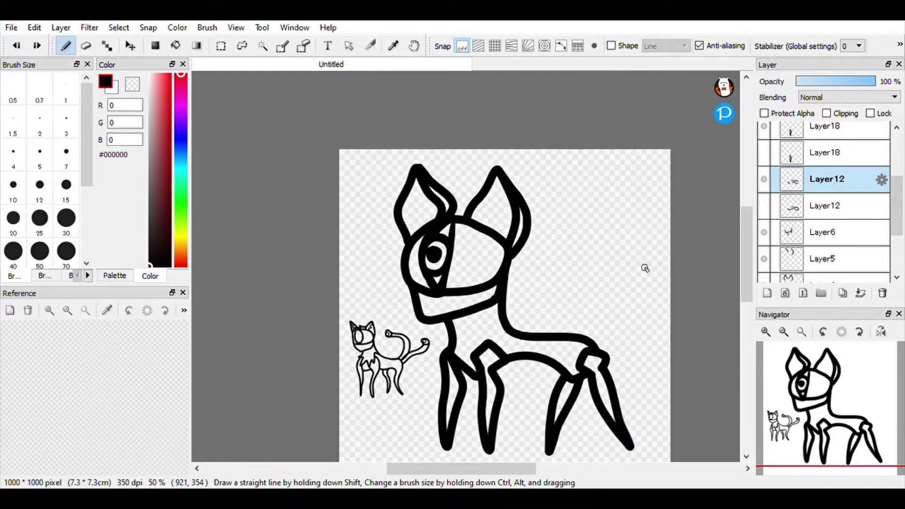
# Delete the hidden duplicates of Layer12 and Layer18.
pyautogui.click(824, 206)
pyautogui.click(883, 294)
pyautogui.moveTo(897, 206); pyautogui.dragTo(897, 163)
pyautogui.click(825, 267)
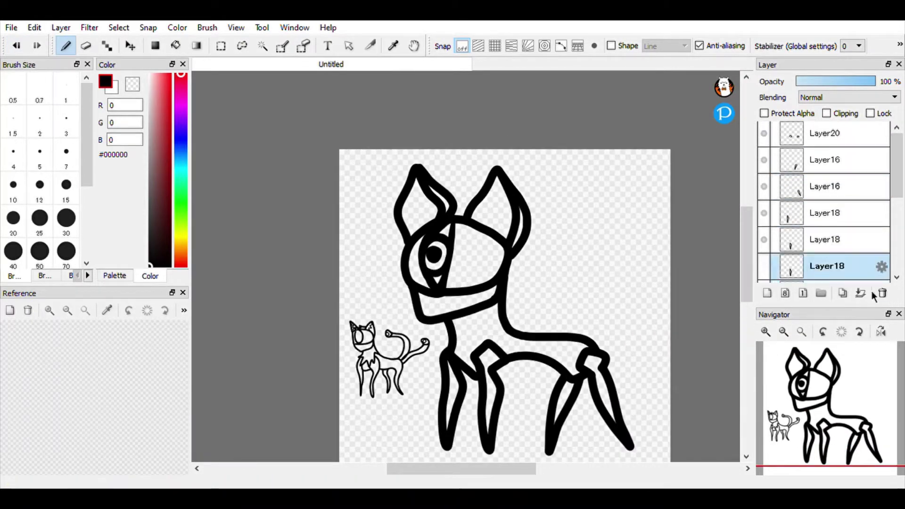
pyautogui.click(882, 293)
# On a new top layer, draw an S-curved, double-lined tail rising from the rump with an oval tip.
pyautogui.click(826, 135)
pyautogui.click(767, 293)
pyautogui.scroll(1, 611, 334)
pyautogui.moveTo(609, 209); pyautogui.dragTo(609, 210)
pyautogui.click(16, 46)
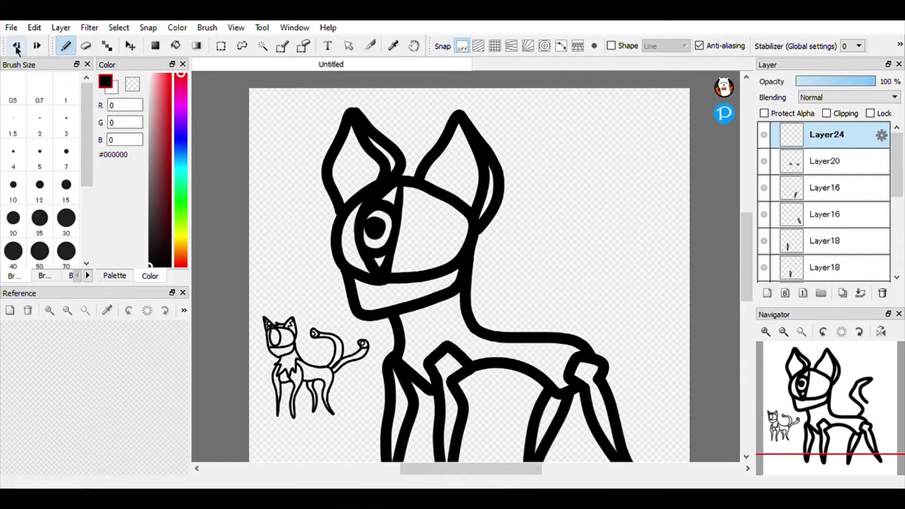
pyautogui.moveTo(591, 181)
pyautogui.mouseDown()
pyautogui.moveTo(578, 327)
pyautogui.moveTo(590, 317)
pyautogui.mouseUp()
pyautogui.click(16, 46)
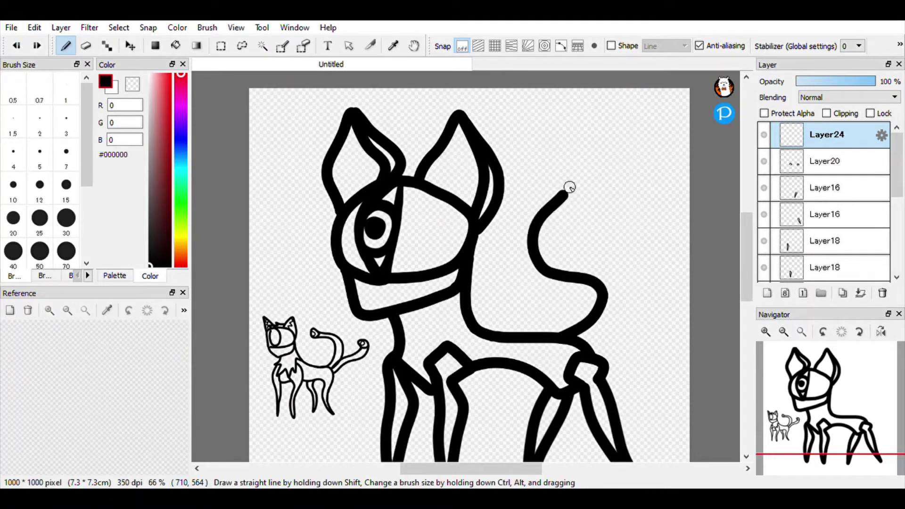
pyautogui.scroll(-1, 577, 193)
# Erase the stray line inside the tail's oval tip.
pyautogui.press('e')
pyautogui.scroll(7, 521, 208)
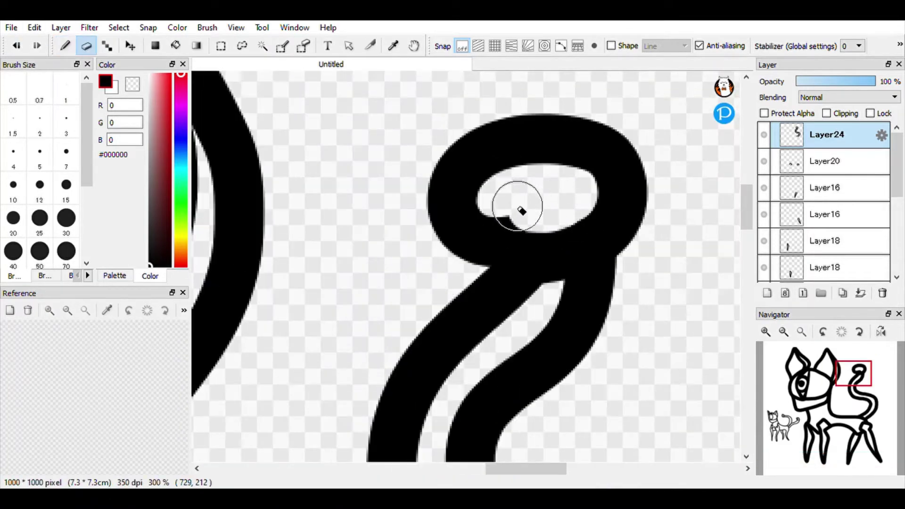
pyautogui.scroll(-11, 592, 238)
pyautogui.scroll(5, 608, 248)
# Try making a second tail by duplicating the tail layer, moving the copy away from the head and erasing part of it.
pyautogui.click(843, 294)
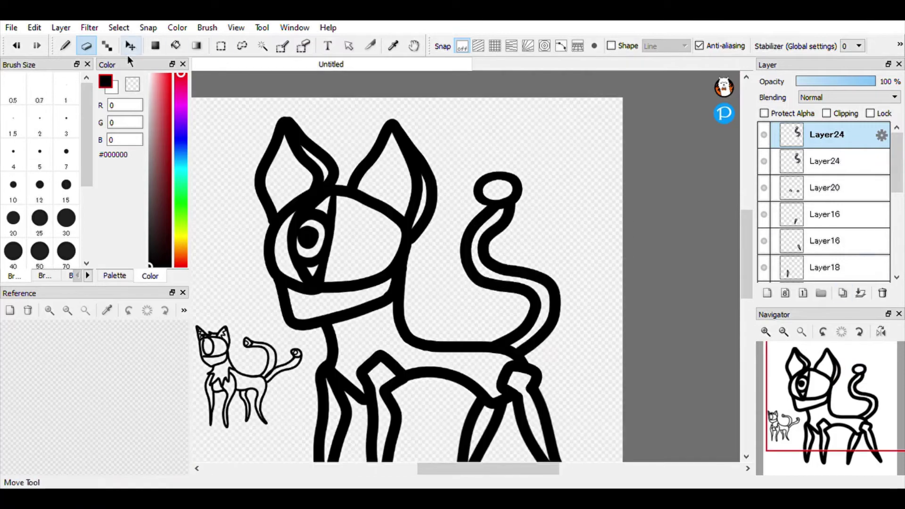
pyautogui.click(130, 46)
pyautogui.moveTo(514, 227); pyautogui.dragTo(580, 215)
pyautogui.click(86, 46)
pyautogui.scroll(5, 570, 202)
pyautogui.moveTo(528, 205)
pyautogui.mouseDown()
pyautogui.moveTo(523, 146)
pyautogui.moveTo(536, 172)
pyautogui.moveTo(493, 178)
pyautogui.mouseUp()
# Retouch the duplicated tail with the pen, and delete its layer.
pyautogui.press('b')
pyautogui.scroll(-5, 606, 172)
pyautogui.scroll(5, 574, 250)
pyautogui.moveTo(574, 251); pyautogui.dragTo(616, 204)
pyautogui.scroll(-5, 641, 166)
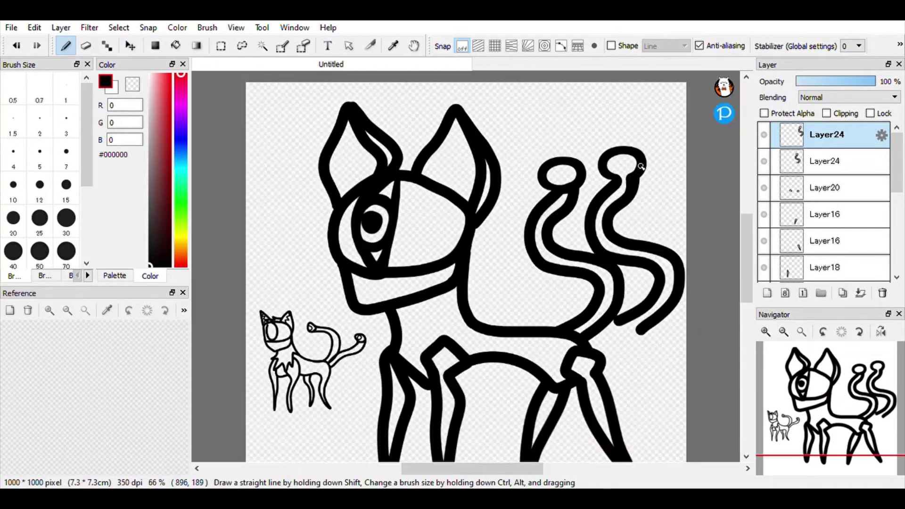
pyautogui.scroll(5, 550, 178)
pyautogui.scroll(-1, 558, 182)
pyautogui.scroll(-4, 558, 182)
pyautogui.click(883, 293)
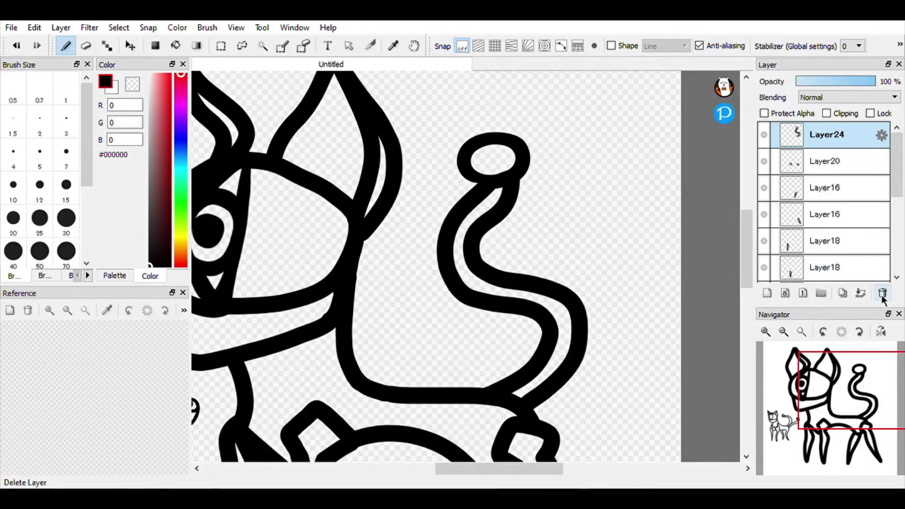
# Try duplicating the tail again and reshaping the copy with Transform into a second tail.
pyautogui.scroll(-3, 524, 189)
pyautogui.click(843, 293)
pyautogui.click(221, 46)
pyautogui.click(530, 66)
pyautogui.moveTo(618, 309); pyautogui.dragTo(602, 323)
pyautogui.scroll(2, 544, 228)
pyautogui.moveTo(541, 241); pyautogui.dragTo(583, 258)
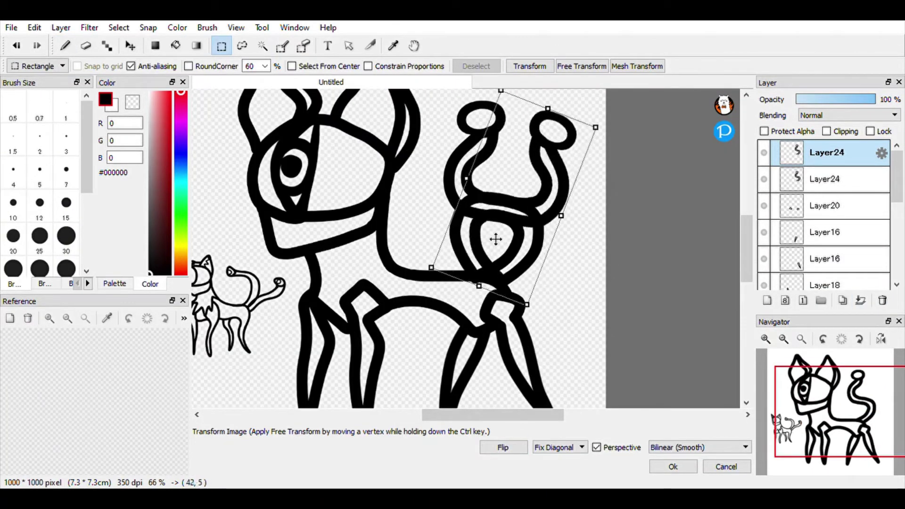
pyautogui.click(726, 467)
# Try drawing a second tail freehand on Layer25, and undo its strokes.
pyautogui.press('b')
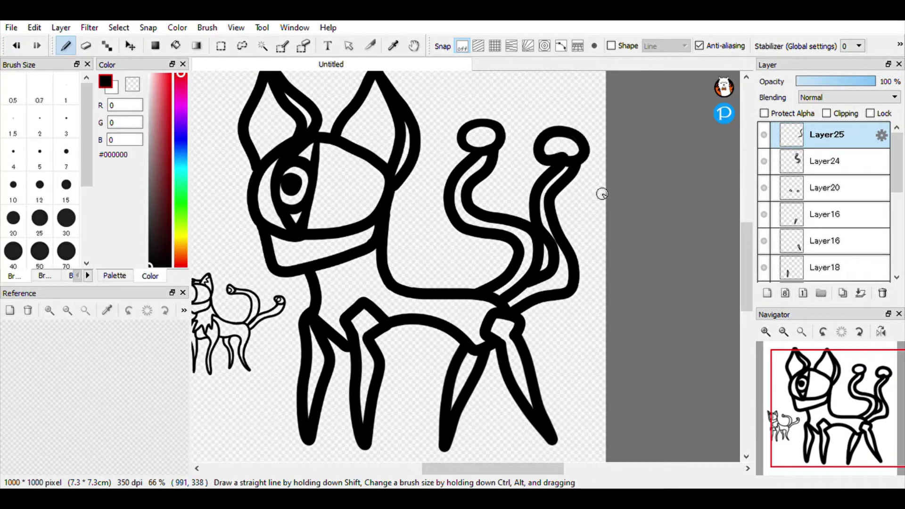
pyautogui.hotkey('ctrl', 'z')
pyautogui.hotkey('ctrl', 'z')
pyautogui.hotkey('ctrl', 'z')
pyautogui.hotkey('ctrl', 'z')
# Draw a second curved tail with an oval tip on Layer25, hide the first tail, and join the new one to the rump.
pyautogui.moveTo(513, 308); pyautogui.dragTo(562, 260)
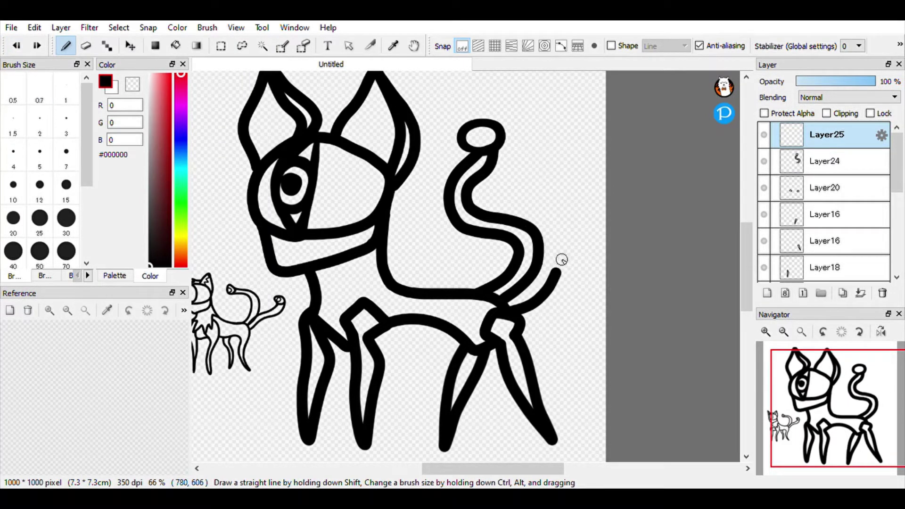
pyautogui.moveTo(557, 198); pyautogui.dragTo(526, 322)
pyautogui.click(17, 46)
pyautogui.click(130, 46)
pyautogui.moveTo(521, 241)
pyautogui.mouseDown()
pyautogui.moveTo(404, 349)
pyautogui.moveTo(532, 219)
pyautogui.mouseUp()
pyautogui.click(764, 161)
pyautogui.click(66, 46)
pyautogui.moveTo(502, 301); pyautogui.dragTo(541, 274)
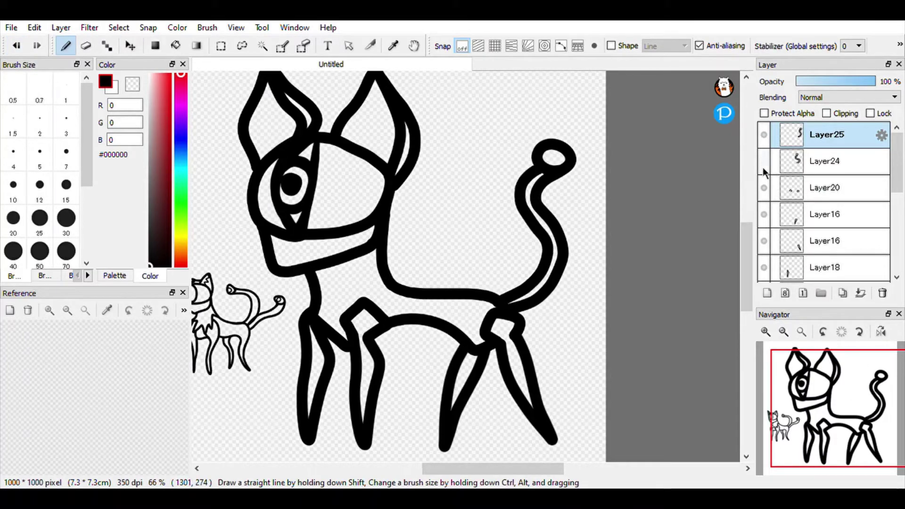
# Rotate the second tail away from the head, reposition its base on the rump, and show the first tail again.
pyautogui.click(221, 45)
pyautogui.click(530, 66)
pyautogui.moveTo(643, 236); pyautogui.dragTo(639, 251)
pyautogui.moveTo(561, 233); pyautogui.dragTo(568, 241)
pyautogui.moveTo(648, 289); pyautogui.dragTo(639, 308)
pyautogui.moveTo(560, 250); pyautogui.dragTo(565, 255)
pyautogui.click(673, 466)
pyautogui.click(765, 181)
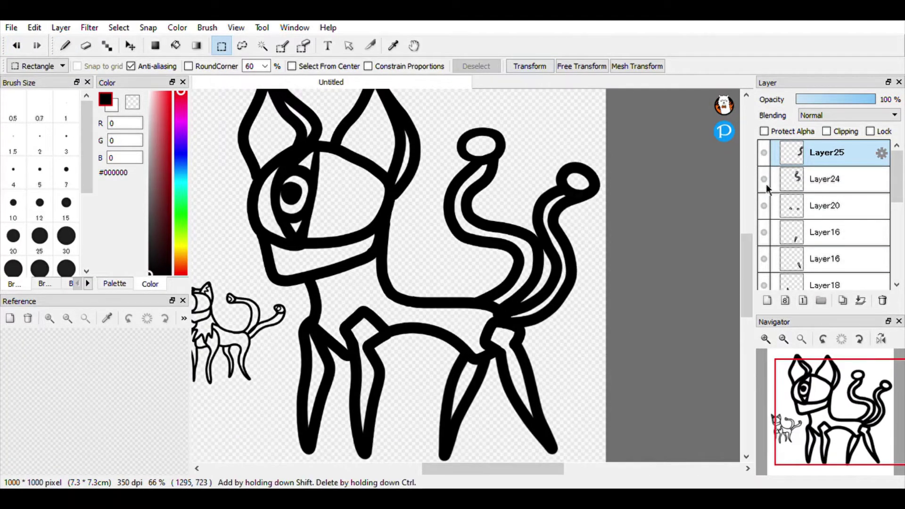
# Rotate the first tail on Layer24 slightly toward the head.
pyautogui.click(823, 182)
pyautogui.click(530, 66)
pyautogui.moveTo(581, 181); pyautogui.dragTo(576, 165)
pyautogui.click(673, 466)
# Rotate the second tail on Layer25 slightly further away from the head.
pyautogui.click(825, 155)
pyautogui.click(530, 66)
pyautogui.moveTo(642, 236); pyautogui.dragTo(640, 245)
pyautogui.click(673, 467)
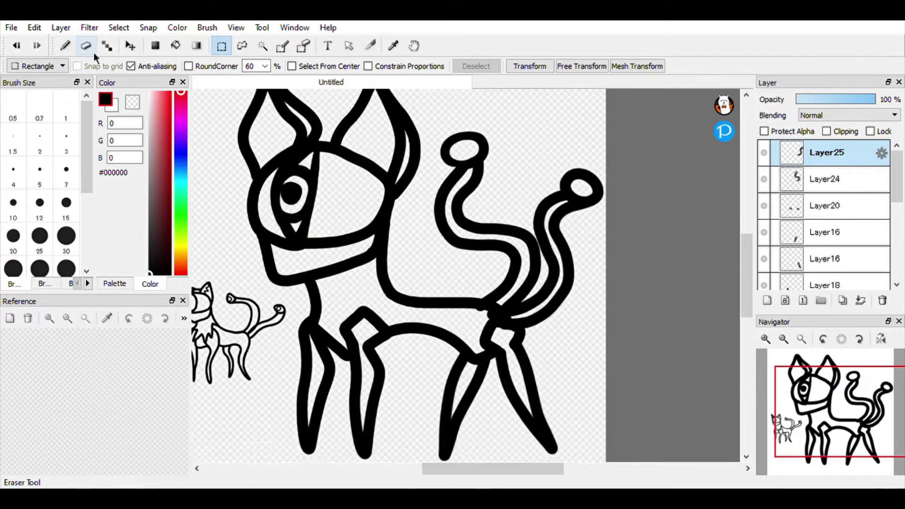
# Erase the overlapping line ends where the first tail meets the rump.
pyautogui.click(86, 46)
pyautogui.scroll(3, 461, 291)
pyautogui.scroll(-3, 524, 351)
# On a new layer above Layer25, draw zigzag fur lines inside the ear above the eye.
pyautogui.click(847, 137)
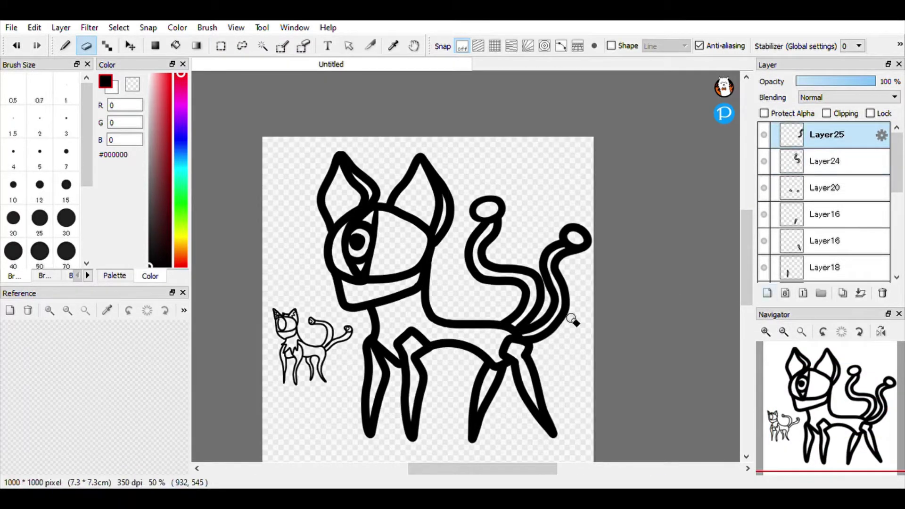
pyautogui.click(65, 45)
pyautogui.scroll(3, 402, 202)
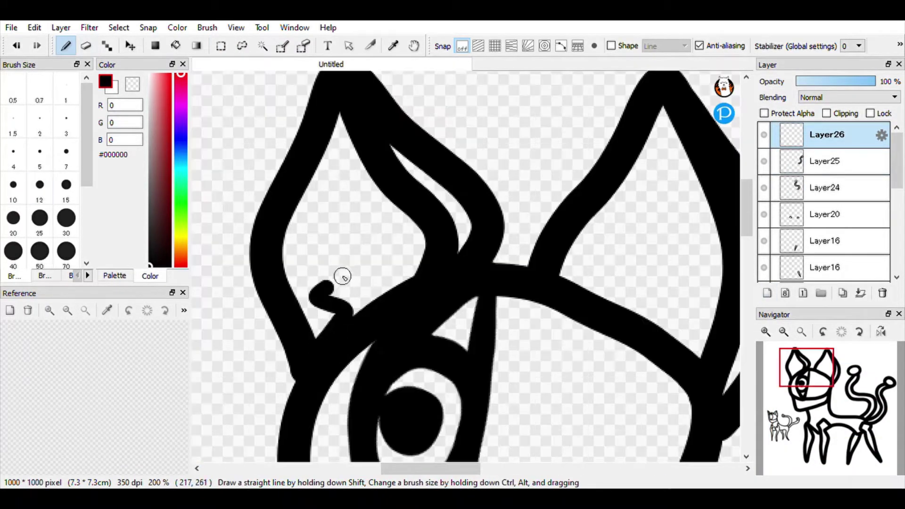
pyautogui.scroll(-3, 390, 303)
# Draw zigzag fur lines along both inner edges of the other ear on Layer26.
pyautogui.scroll(3, 364, 344)
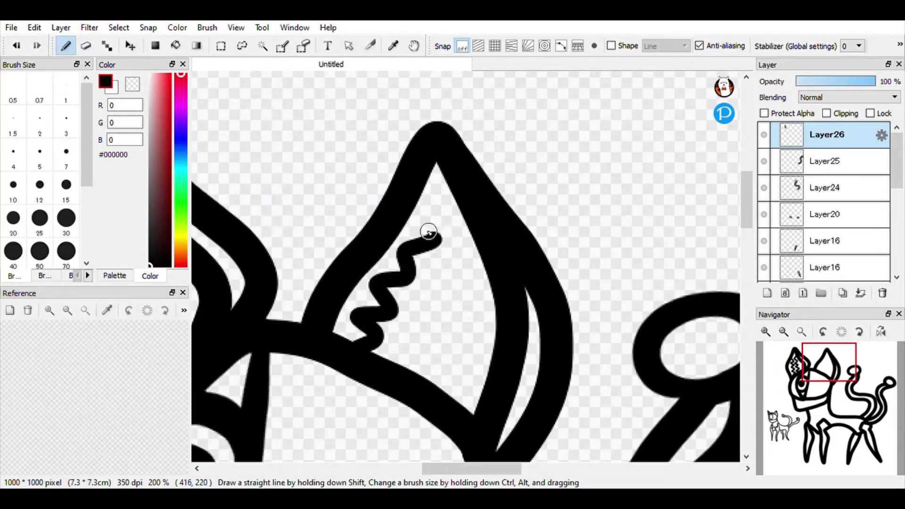
pyautogui.moveTo(466, 309); pyautogui.dragTo(457, 399)
pyautogui.scroll(-4, 430, 334)
pyautogui.scroll(5, 429, 334)
pyautogui.moveTo(436, 259)
pyautogui.mouseDown()
pyautogui.moveTo(432, 350)
pyautogui.moveTo(434, 244)
pyautogui.moveTo(446, 250)
pyautogui.mouseUp()
pyautogui.scroll(-2, 446, 227)
pyautogui.hotkey('ctrl', 'z')
pyautogui.scroll(2, 446, 227)
pyautogui.hotkey('ctrl', 'z')
# On a new layer above Layer26, draw a rounded loop beside the lower fur zigzags inside the ear farther from the eye.
pyautogui.click(767, 293)
pyautogui.scroll(-2, 521, 328)
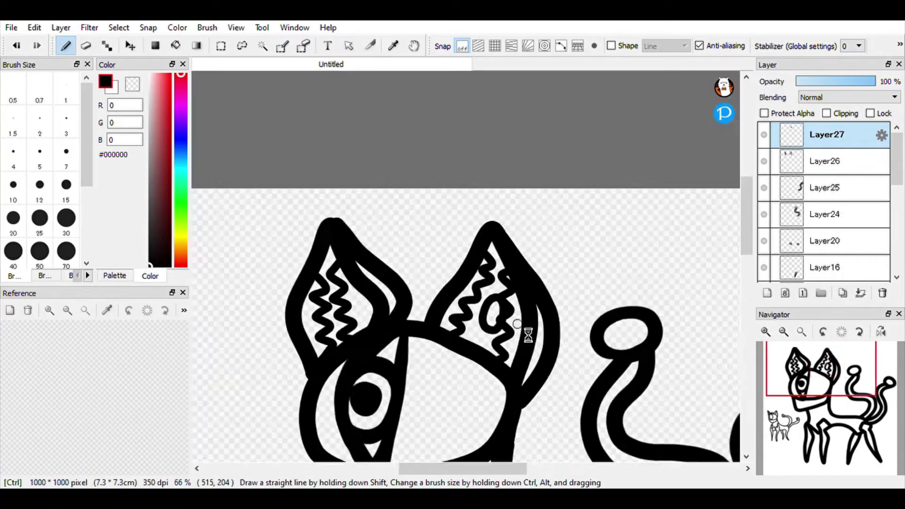
pyautogui.hotkey('ctrl', 'z')
pyautogui.scroll(2, 521, 328)
pyautogui.moveTo(390, 351); pyautogui.dragTo(388, 348)
pyautogui.scroll(-4, 611, 284)
pyautogui.scroll(4, 605, 291)
pyautogui.click(86, 46)
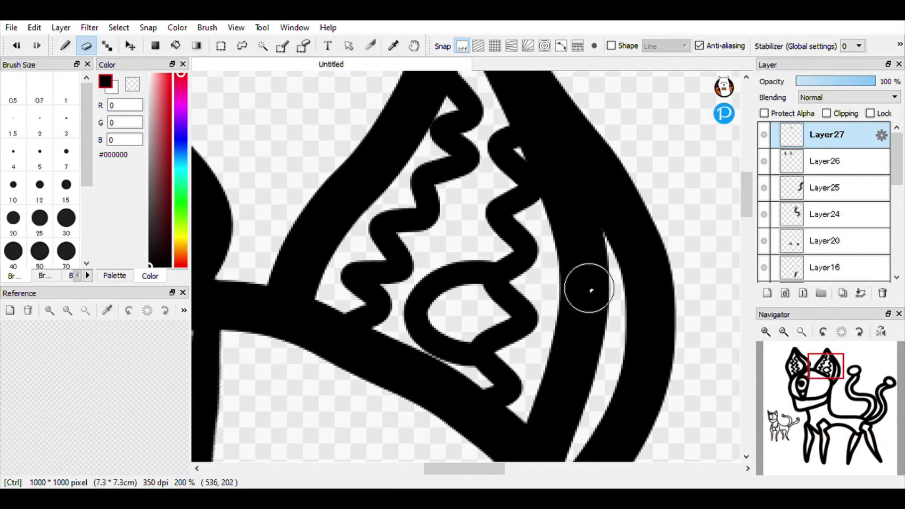
# Add curved lines above the loop on Layer27, linking the two zigzags across the same ear.
pyautogui.press('b')
pyautogui.scroll(-4, 522, 343)
pyautogui.scroll(4, 491, 252)
pyautogui.press('e')
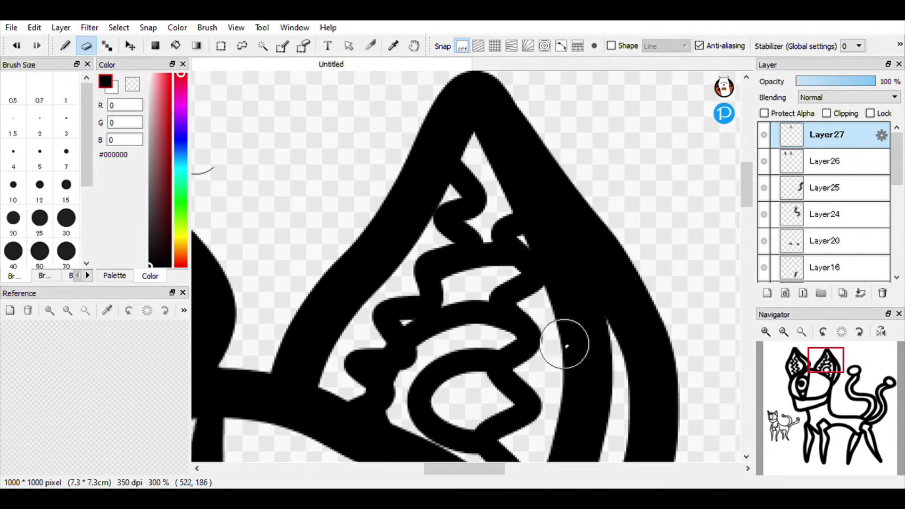
pyautogui.scroll(-4, 351, 394)
pyautogui.click(860, 293)
# Draw short fur strokes between the zigzags inside the ear above the eye on Layer27.
pyautogui.click(65, 46)
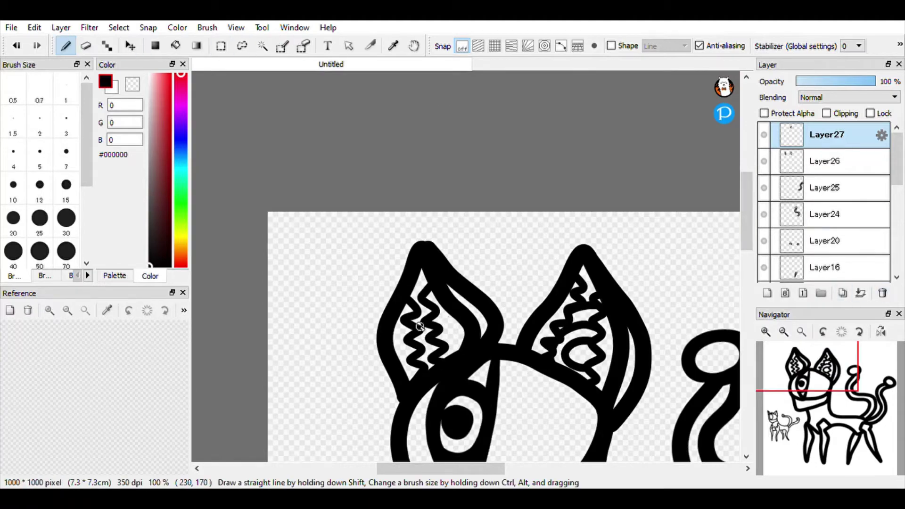
pyautogui.scroll(2, 438, 347)
pyautogui.moveTo(439, 348); pyautogui.dragTo(435, 338)
pyautogui.moveTo(423, 287); pyautogui.dragTo(394, 300)
pyautogui.press('e')
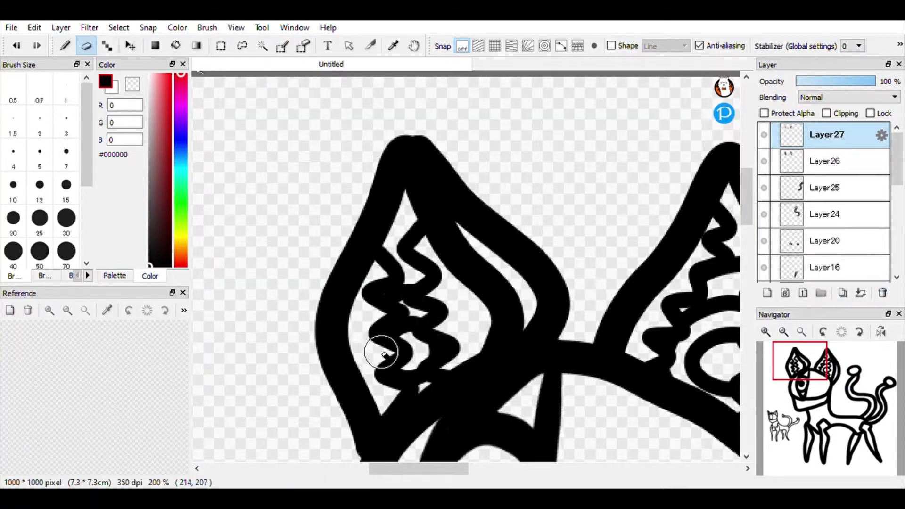
pyautogui.scroll(3, 387, 297)
pyautogui.click(65, 46)
pyautogui.scroll(-9, 519, 266)
pyautogui.scroll(3, 570, 312)
pyautogui.scroll(-1, 516, 330)
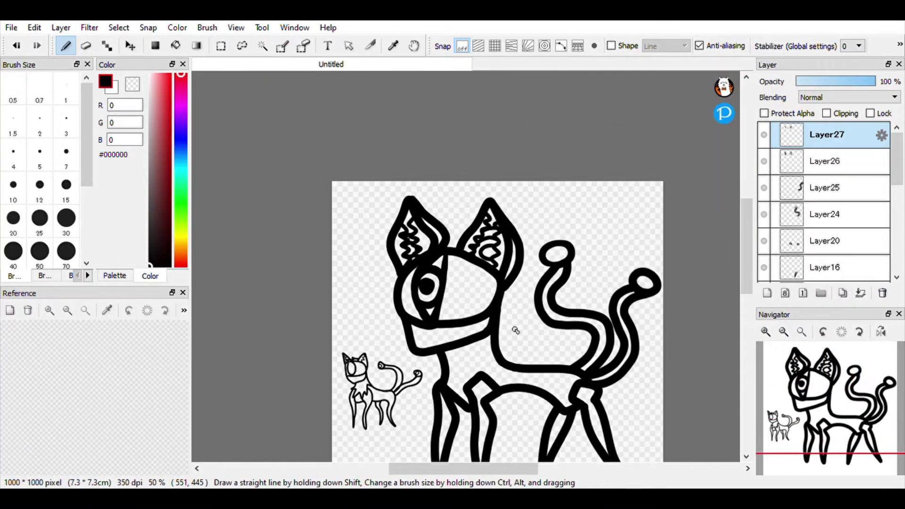
# Add a new layer above Layer27 and try a stroke inside the round tip of the first tail.
pyautogui.scroll(-1, 516, 330)
pyautogui.click(767, 293)
pyautogui.scroll(6, 576, 226)
pyautogui.moveTo(439, 180)
pyautogui.mouseDown()
pyautogui.moveTo(501, 217)
pyautogui.moveTo(472, 238)
pyautogui.mouseUp()
pyautogui.scroll(-6, 405, 190)
pyautogui.click(16, 46)
pyautogui.scroll(8, 413, 189)
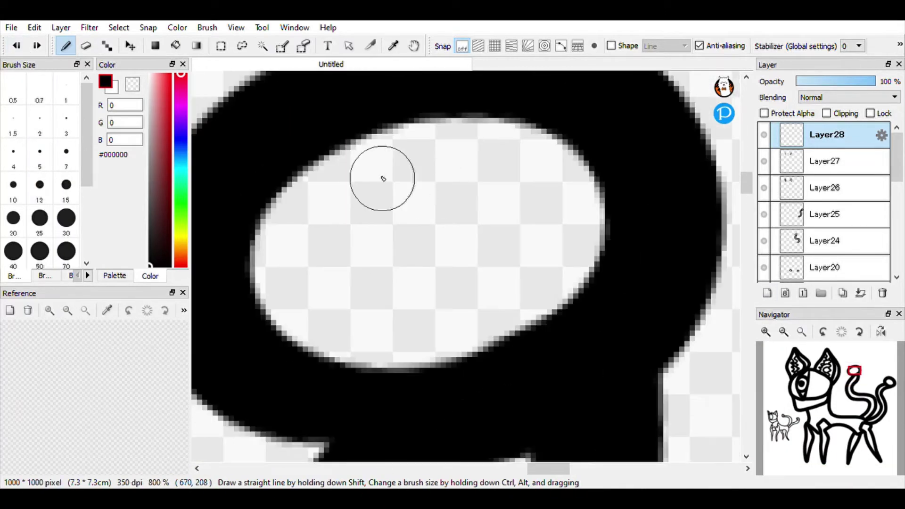
# Sketch slit-pupil curves inside the first tail's round tip on Layer28.
pyautogui.moveTo(329, 160); pyautogui.dragTo(426, 113)
pyautogui.scroll(-6, 426, 115)
pyautogui.scroll(4, 596, 169)
pyautogui.moveTo(652, 197); pyautogui.dragTo(588, 270)
pyautogui.click(17, 46)
pyautogui.scroll(-7, 552, 184)
pyautogui.scroll(1, 570, 189)
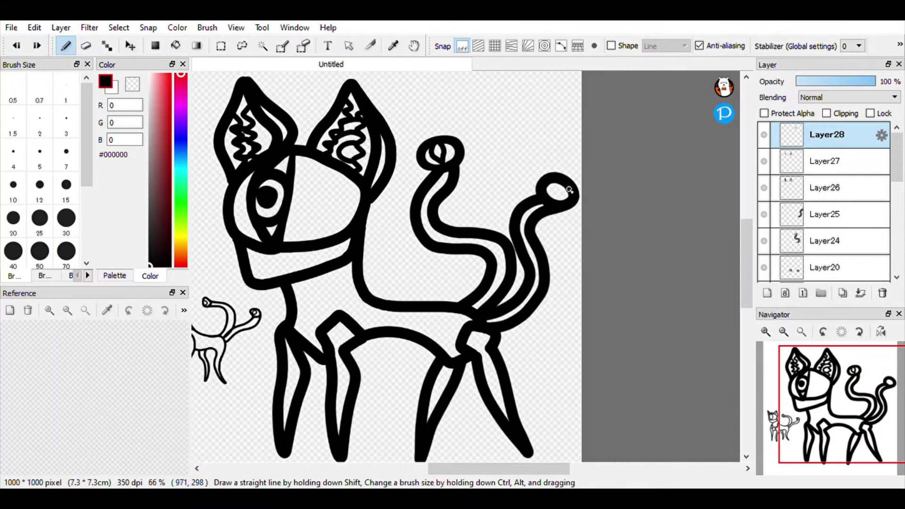
# Erase along the inner edge of the second tail's round tip on Layer25 to widen its hollow.
pyautogui.scroll(5, 569, 190)
pyautogui.click(826, 214)
pyautogui.click(86, 45)
pyautogui.moveTo(479, 209)
pyautogui.mouseDown()
pyautogui.moveTo(497, 236)
pyautogui.moveTo(547, 175)
pyautogui.mouseUp()
pyautogui.scroll(-6, 511, 208)
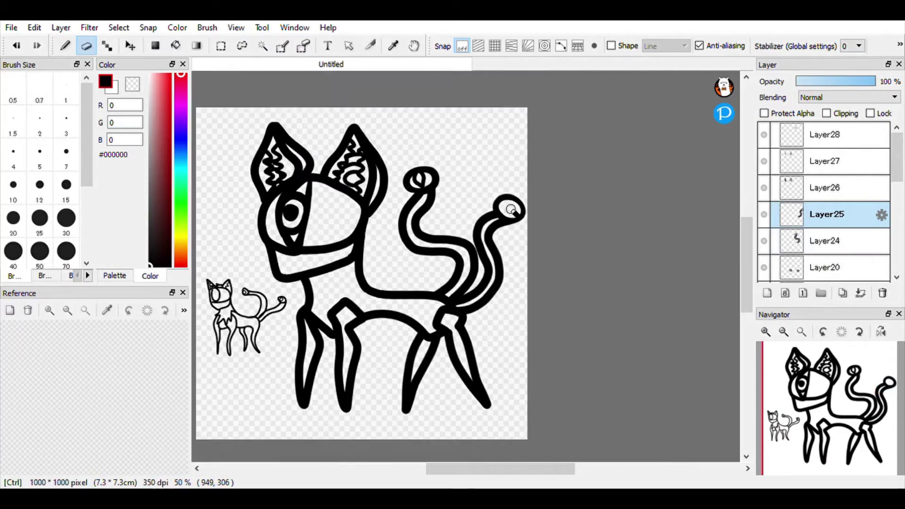
pyautogui.scroll(2, 514, 206)
pyautogui.click(16, 46)
# Try different pupil marks inside the tips of both tails on Layer28, including a thick round ring.
pyautogui.click(826, 135)
pyautogui.click(66, 46)
pyautogui.scroll(3, 531, 210)
pyautogui.scroll(-5, 552, 226)
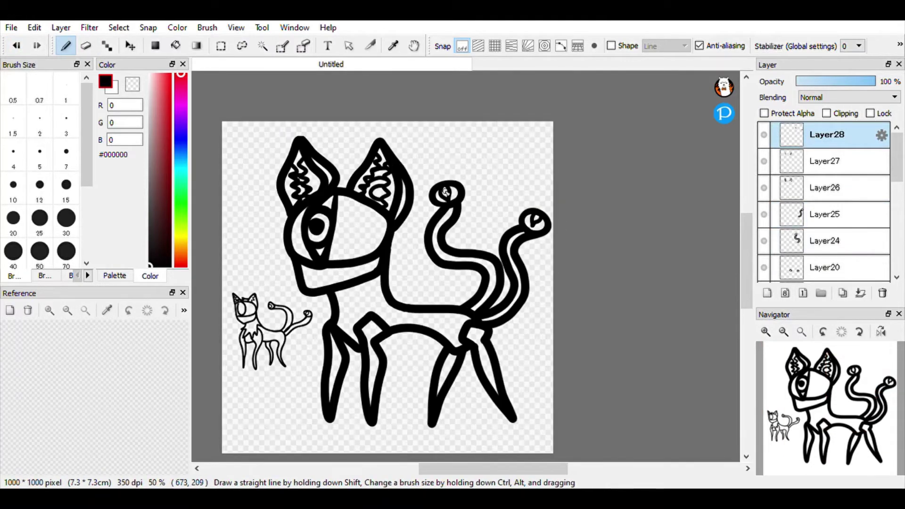
pyautogui.scroll(5, 438, 209)
pyautogui.scroll(-6, 429, 233)
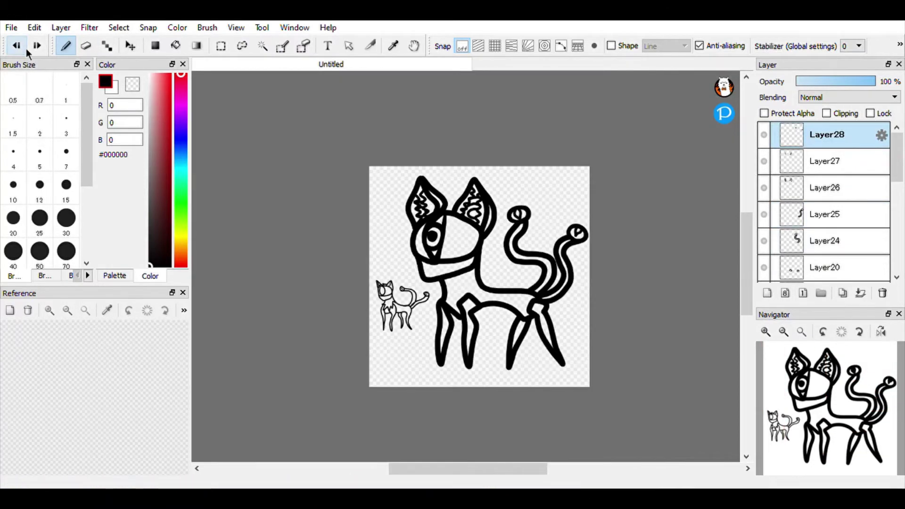
pyautogui.scroll(6, 572, 228)
pyautogui.scroll(-5, 477, 208)
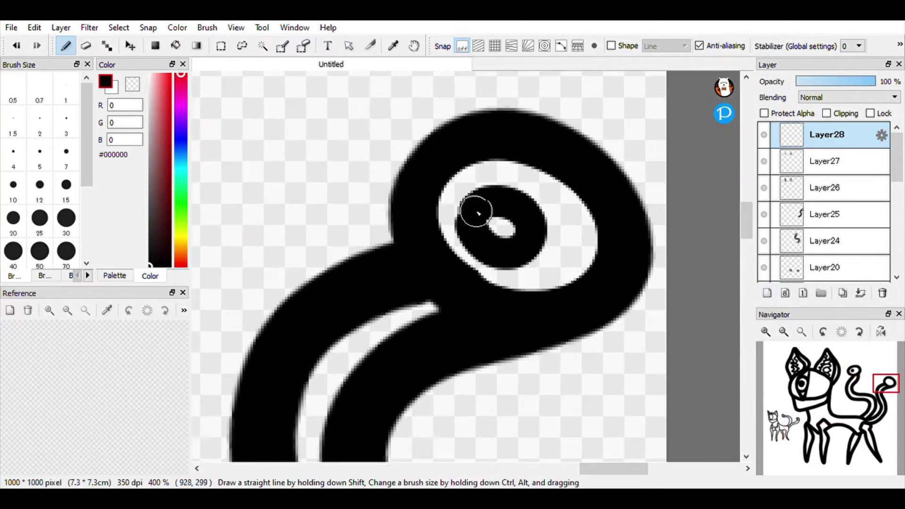
pyautogui.scroll(6, 429, 177)
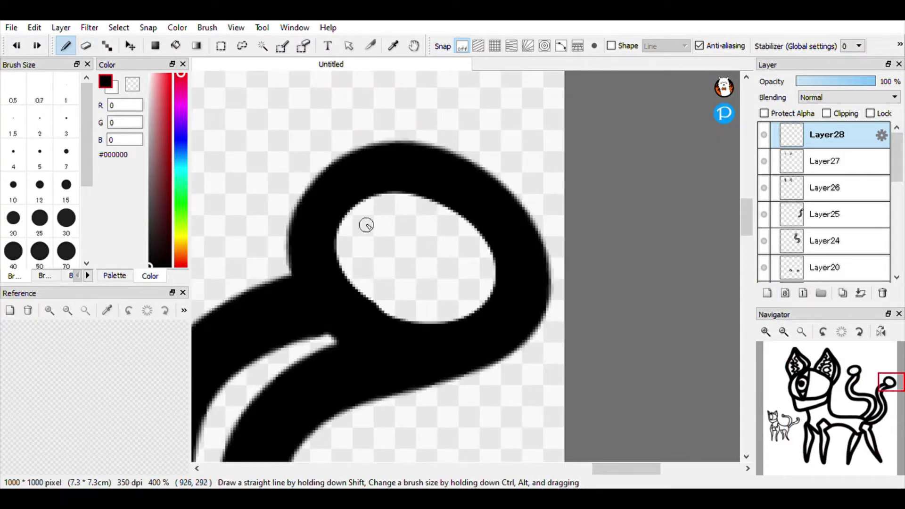
# Draw an almond-shaped eye with a round pupil in each tail tip on Layer28 and adjust the second eye's position.
pyautogui.scroll(-5, 422, 245)
pyautogui.scroll(5, 369, 254)
pyautogui.scroll(-6, 458, 268)
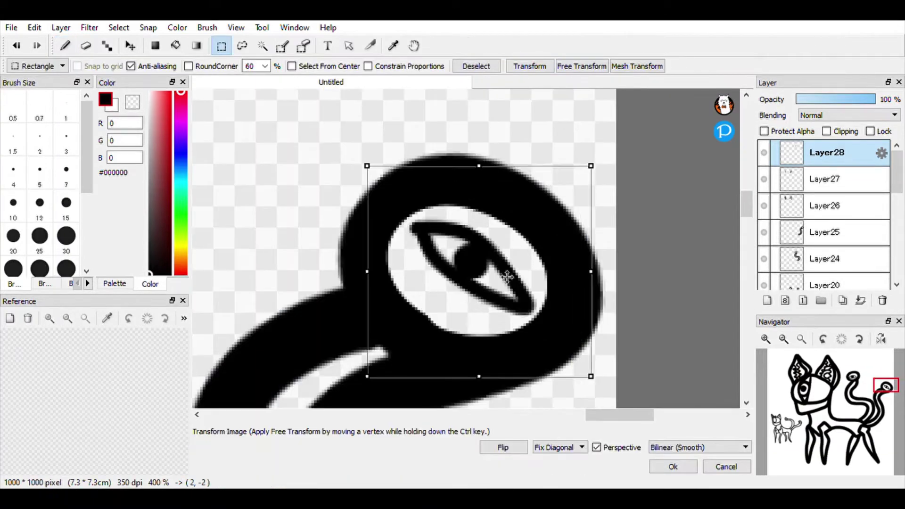
pyautogui.click(478, 67)
pyautogui.scroll(-6, 555, 219)
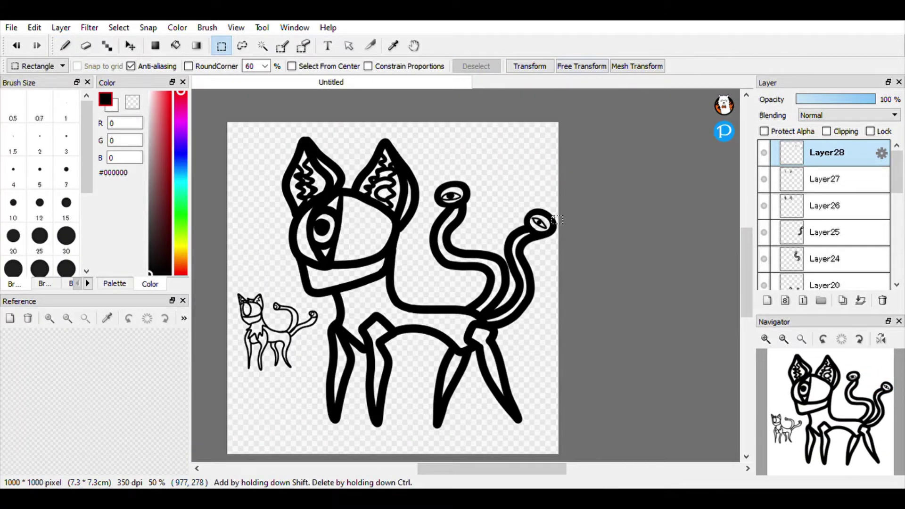
# Place a copy of the first tail's eye in the second tail's tip and rotate it to match the tip's tilt.
pyautogui.press('b')
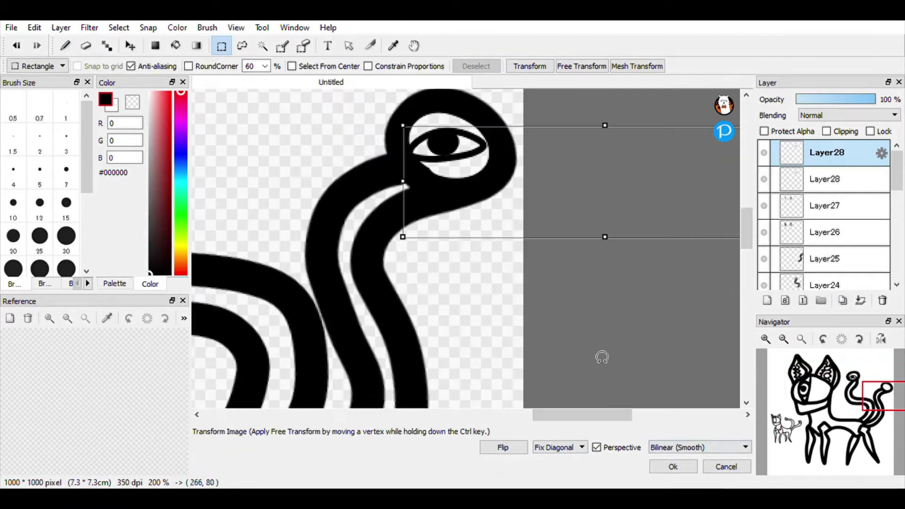
pyautogui.moveTo(602, 358); pyautogui.dragTo(479, 202)
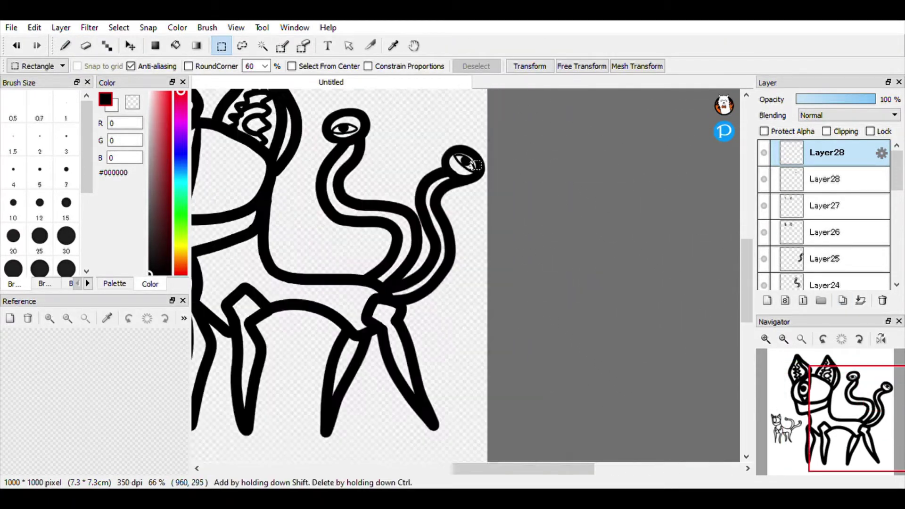
pyautogui.scroll(-4, 594, 199)
pyautogui.scroll(3, 594, 199)
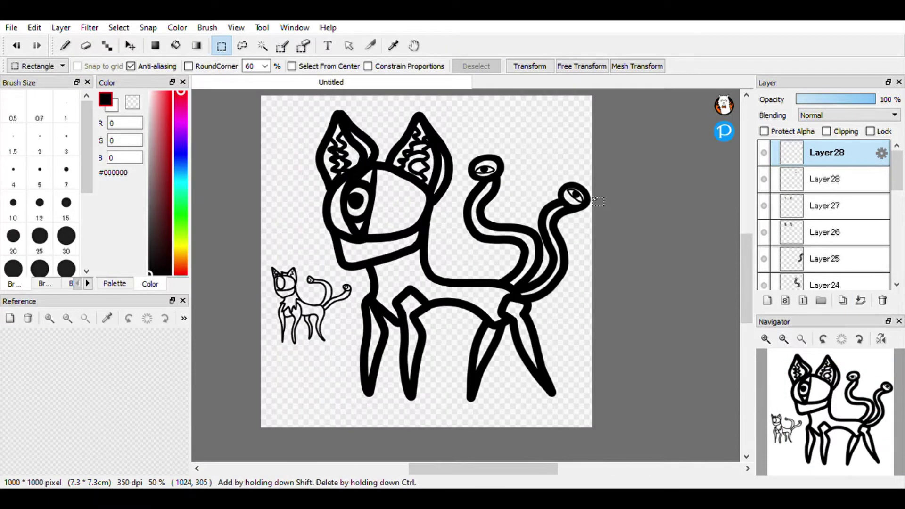
pyautogui.click(66, 45)
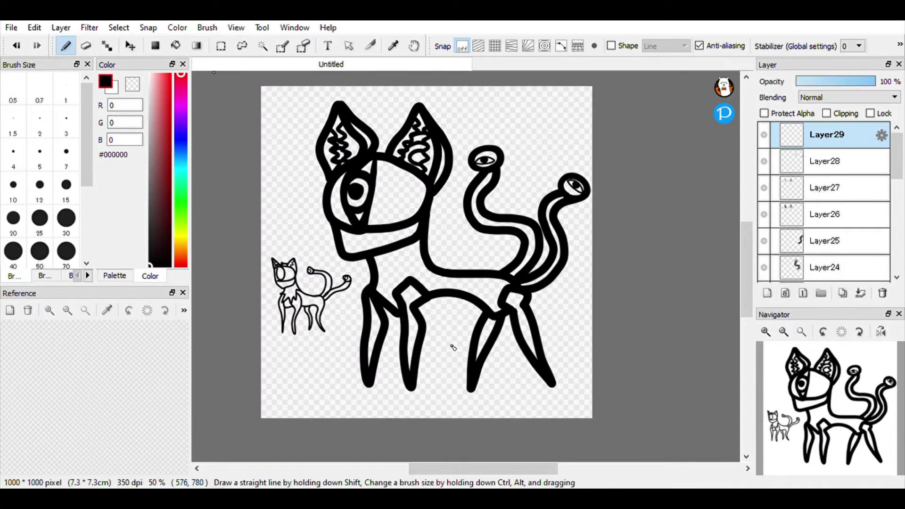
# Create a layer folder above Layer1 and move the head and neck layers, Layer3 to Layer6, into it.
pyautogui.hotkey('ctrl', 'shift', 'n')
pyautogui.moveTo(897, 156); pyautogui.dragTo(899, 240)
pyautogui.click(833, 252)
pyautogui.click(822, 294)
pyautogui.click(826, 193)
pyautogui.click(824, 174)
pyautogui.scroll(3, 822, 212)
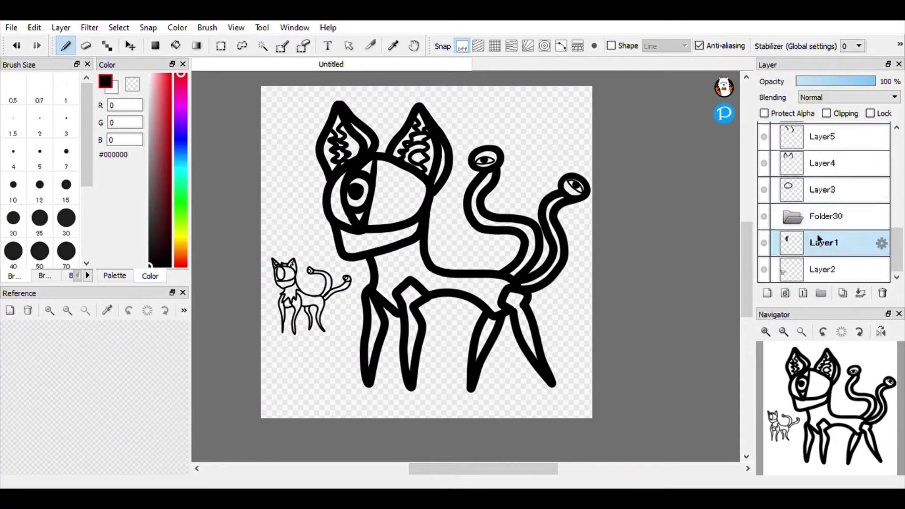
pyautogui.click(825, 212)
pyautogui.click(222, 46)
pyautogui.click(530, 66)
pyautogui.scroll(1, 393, 123)
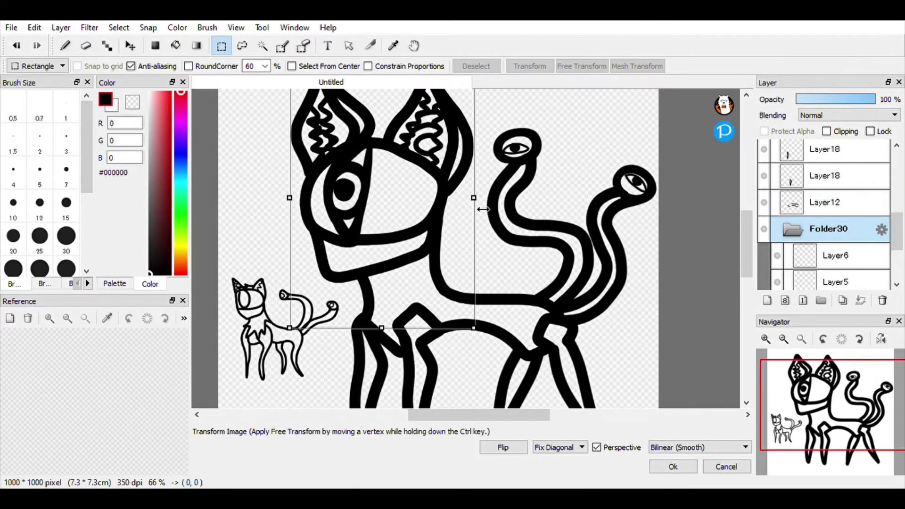
pyautogui.click(723, 465)
# Merge Layer5 into Layer4 inside Folder30 and add a new layer above Layer6.
pyautogui.scroll(-2, 800, 249)
pyautogui.click(832, 241)
pyautogui.click(860, 301)
pyautogui.click(831, 269)
pyautogui.click(834, 214)
pyautogui.click(768, 300)
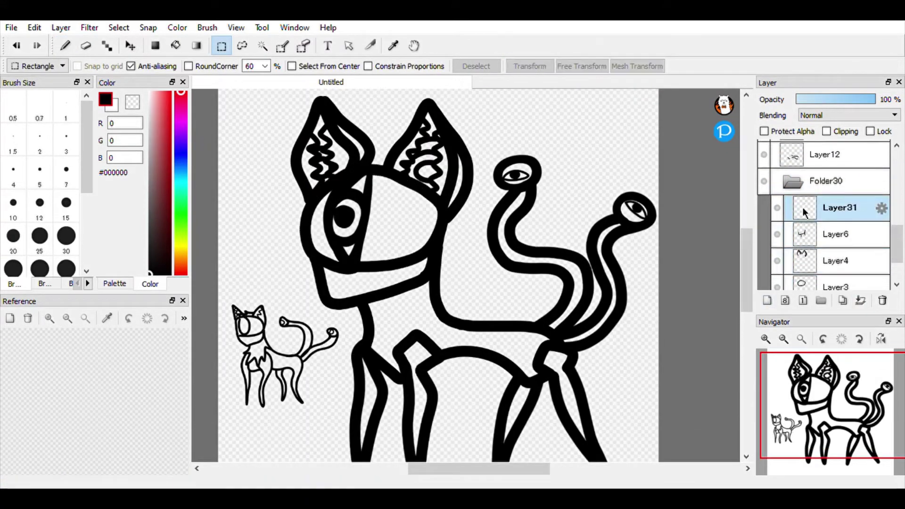
# Hide Layer6 and try redrawing the back-of-neck line on Layer31 with a 25 px brush.
pyautogui.click(777, 235)
pyautogui.click(65, 46)
pyautogui.click(40, 218)
pyautogui.scroll(2, 415, 276)
pyautogui.scroll(-2, 549, 274)
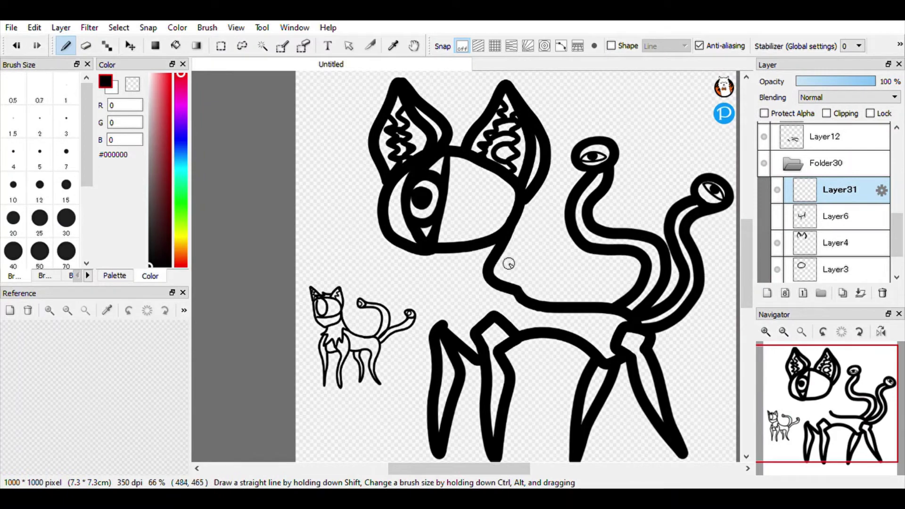
pyautogui.scroll(2, 508, 264)
pyautogui.scroll(-1, 497, 284)
pyautogui.scroll(1, 592, 232)
pyautogui.hotkey('ctrl', 'z')
pyautogui.hotkey('ctrl', 'z')
pyautogui.click(777, 217)
# Lower Layer6's opacity so it serves as a faint guide, and redraw a narrower jaw line on Layer31.
pyautogui.click(835, 216)
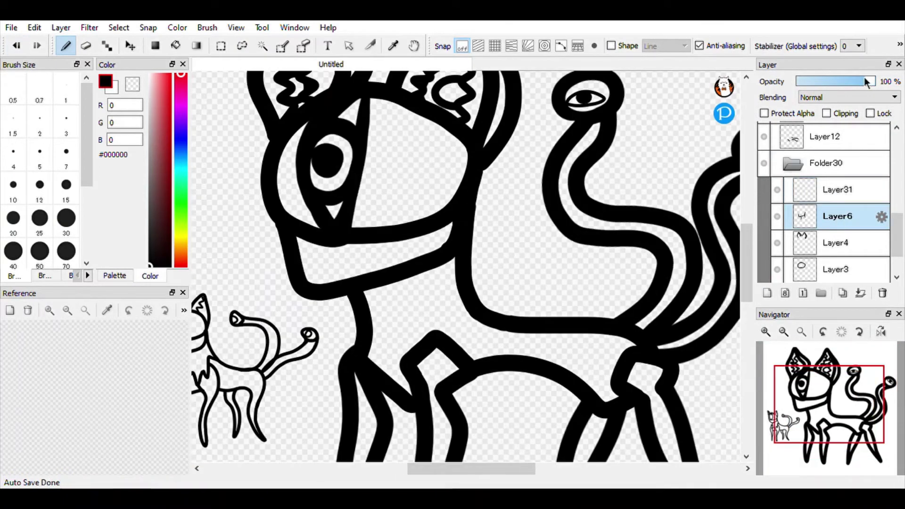
pyautogui.click(836, 82)
pyautogui.click(839, 190)
pyautogui.moveTo(414, 264); pyautogui.dragTo(300, 237)
pyautogui.scroll(1, 416, 268)
# Add a new layer above Layer31 and try out new lines for the neck.
pyautogui.click(768, 293)
pyautogui.moveTo(488, 211)
pyautogui.mouseDown()
pyautogui.moveTo(493, 303)
pyautogui.moveTo(508, 314)
pyautogui.mouseUp()
pyautogui.moveTo(336, 386); pyautogui.dragTo(350, 289)
pyautogui.scroll(-1, 509, 309)
pyautogui.hotkey('ctrl', 'z')
pyautogui.hotkey('ctrl', 'z')
pyautogui.moveTo(409, 288); pyautogui.dragTo(387, 374)
pyautogui.scroll(2, 456, 316)
pyautogui.click(17, 45)
# Draw the curved front neck line on Layer32 from beneath the jaw to the top of the foremost leg.
pyautogui.moveTo(319, 359); pyautogui.dragTo(355, 204)
pyautogui.scroll(-3, 507, 282)
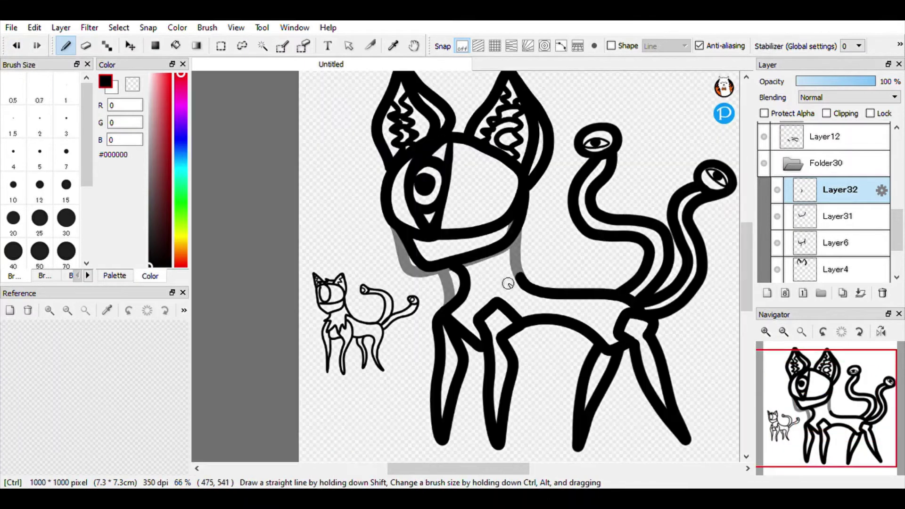
pyautogui.scroll(1, 456, 252)
pyautogui.scroll(3, 438, 325)
pyautogui.click(86, 46)
pyautogui.click(65, 45)
pyautogui.moveTo(393, 291); pyautogui.dragTo(417, 307)
pyautogui.scroll(-4, 461, 296)
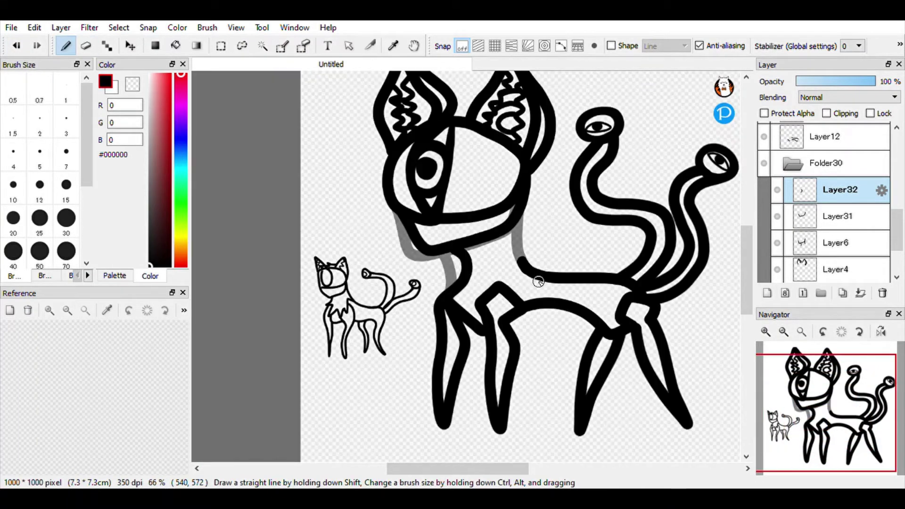
# Move the foremost leg on Layer18 slightly towards the other legs.
pyautogui.scroll(6, 826, 195)
pyautogui.click(826, 190)
pyautogui.press('v')
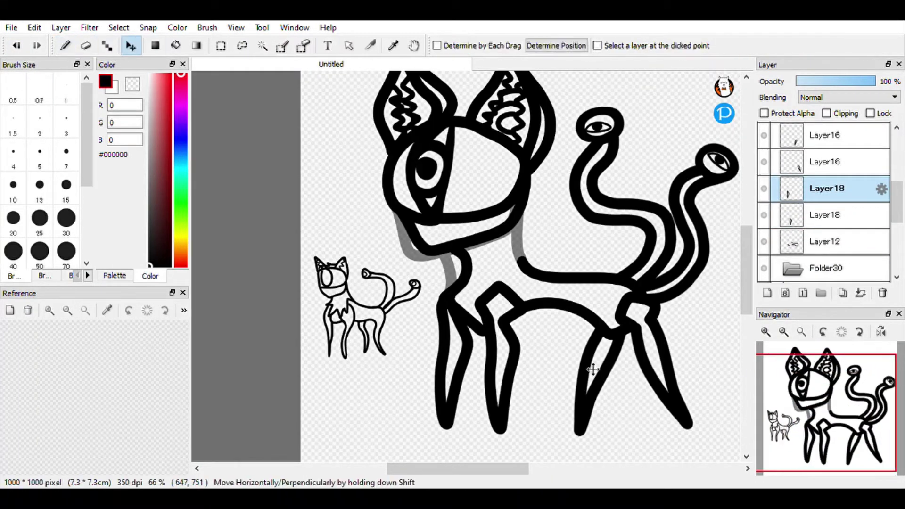
pyautogui.scroll(-4, 837, 188)
# Erase and redraw the lower end of the front neck line on Layer32 so it joins the foremost leg smoothly.
pyautogui.click(837, 185)
pyautogui.scroll(4, 459, 318)
pyautogui.click(86, 45)
pyautogui.moveTo(436, 218); pyautogui.dragTo(467, 235)
pyautogui.click(65, 45)
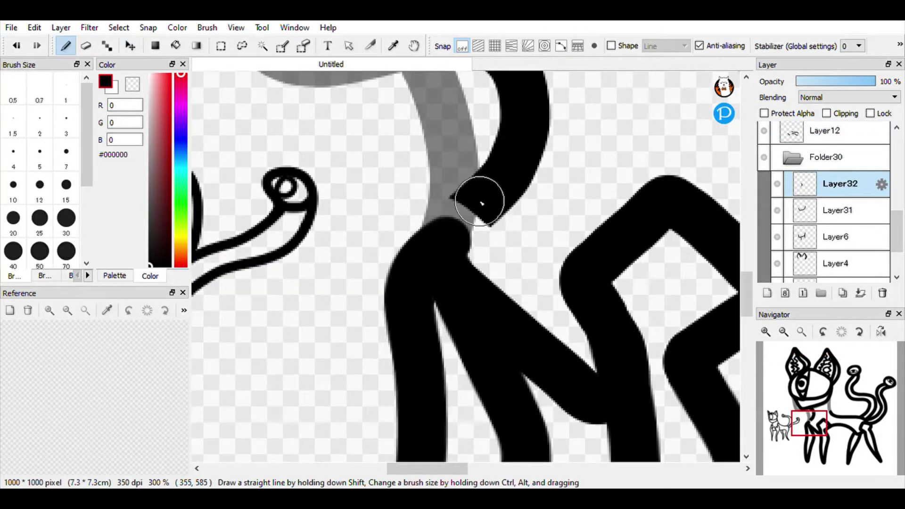
pyautogui.scroll(-8, 466, 218)
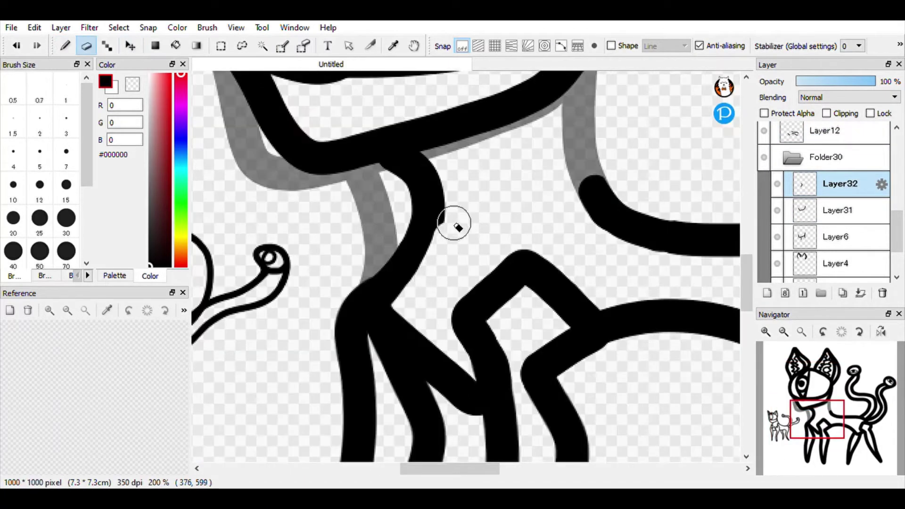
pyautogui.press('e')
pyautogui.scroll(2, 525, 243)
# On a new layer above Layer32, draw the back-of-neck line curving from the jaw down to the back.
pyautogui.click(767, 293)
pyautogui.click(65, 46)
pyautogui.moveTo(430, 160)
pyautogui.mouseDown()
pyautogui.moveTo(390, 225)
pyautogui.moveTo(516, 330)
pyautogui.mouseUp()
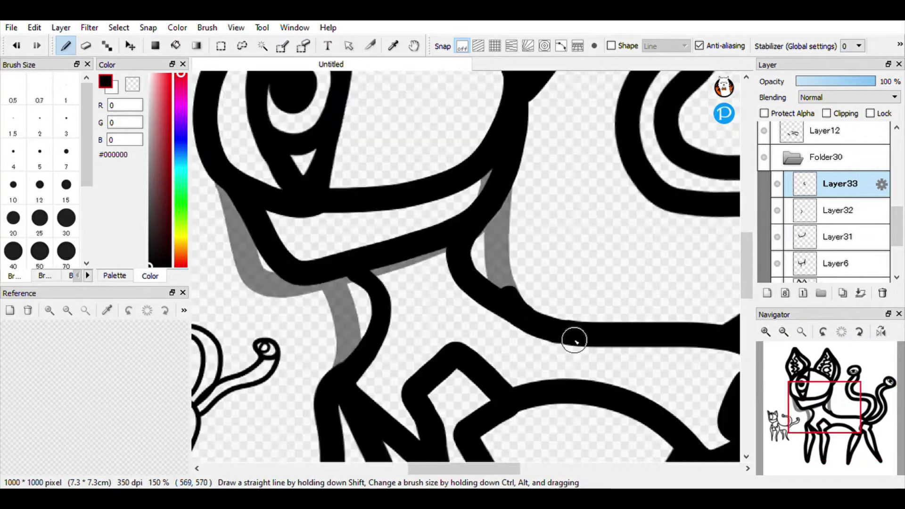
# Clean up the old end of the back line on Layer12 and smooth its joint with the new neck line.
pyautogui.scroll(3, 566, 338)
pyautogui.click(828, 172)
pyautogui.click(86, 46)
pyautogui.press('b')
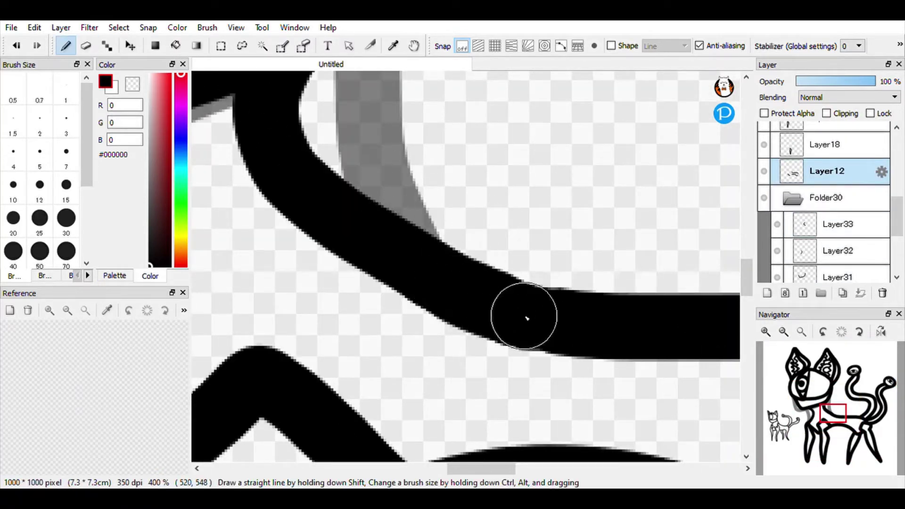
pyautogui.scroll(-3, 525, 316)
pyautogui.scroll(3, 520, 271)
pyautogui.scroll(-3, 589, 269)
pyautogui.scroll(5, 578, 266)
pyautogui.press('e')
pyautogui.scroll(-7, 518, 270)
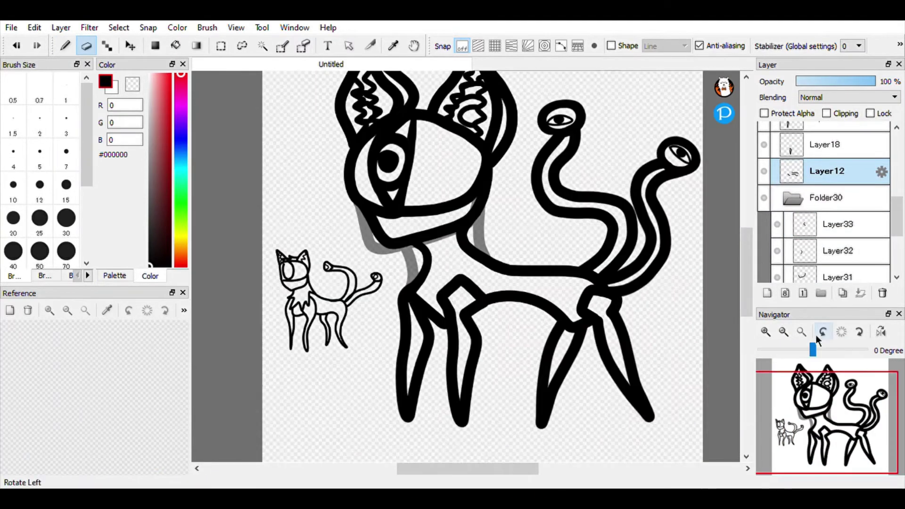
pyautogui.click(802, 329)
pyautogui.scroll(4, 830, 222)
pyautogui.click(841, 239)
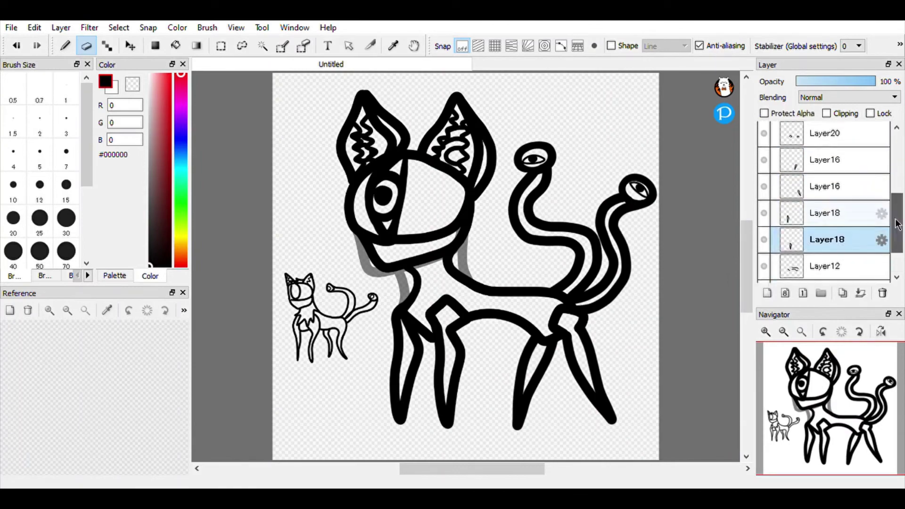
pyautogui.scroll(5, 766, 188)
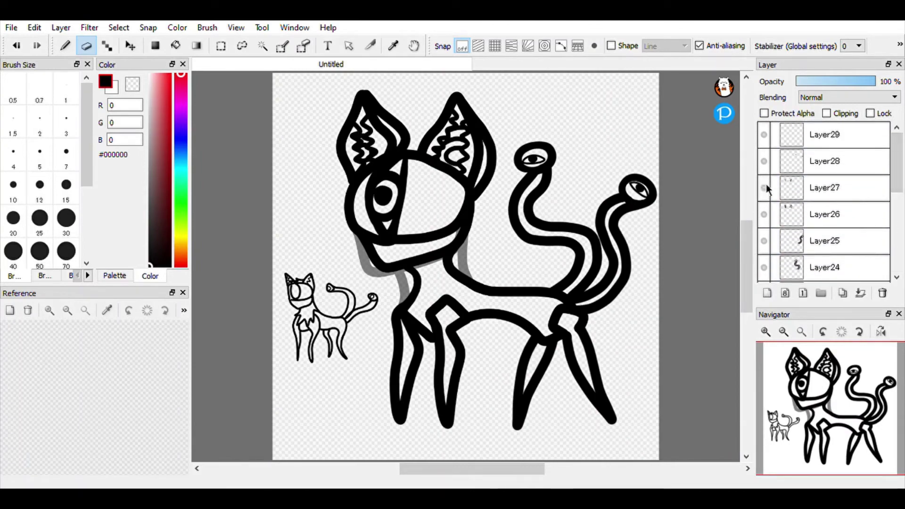
pyautogui.click(765, 136)
pyautogui.moveTo(898, 186); pyautogui.dragTo(897, 239)
# Trim and touch up the short line on Layer20 that joins the second front leg to the belly.
pyautogui.click(827, 151)
pyautogui.scroll(4, 455, 331)
pyautogui.moveTo(492, 290)
pyautogui.mouseDown()
pyautogui.moveTo(465, 326)
pyautogui.moveTo(439, 328)
pyautogui.mouseUp()
pyautogui.hotkey('ctrl', 'z')
pyautogui.press('b')
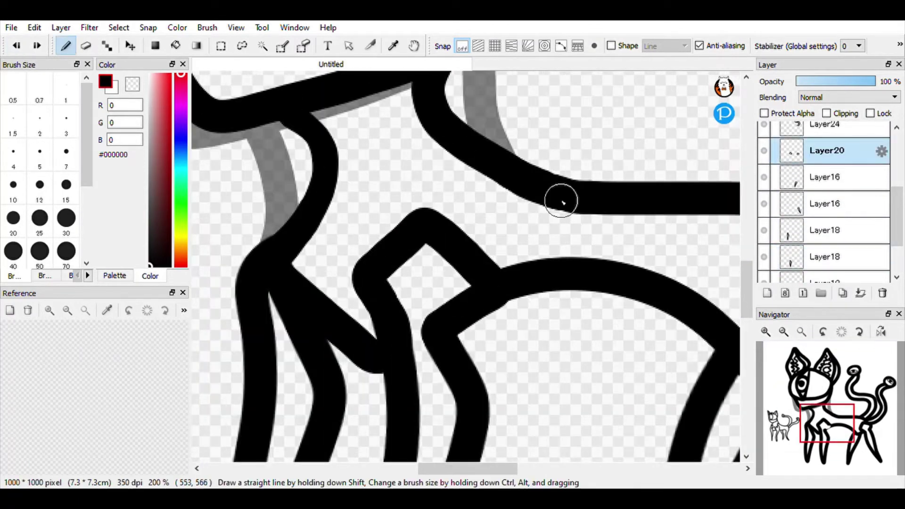
pyautogui.scroll(2, 561, 201)
pyautogui.click(86, 45)
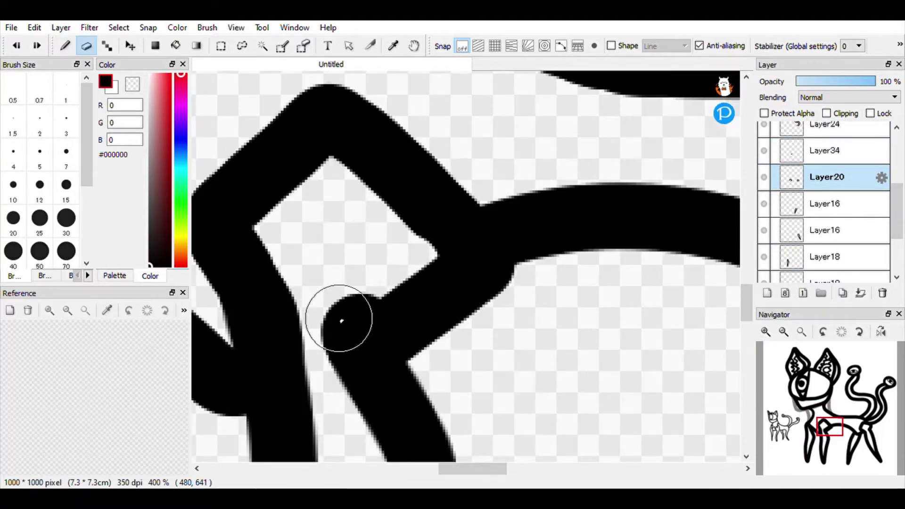
pyautogui.press('b')
pyautogui.scroll(-3, 475, 242)
pyautogui.scroll(2, 568, 276)
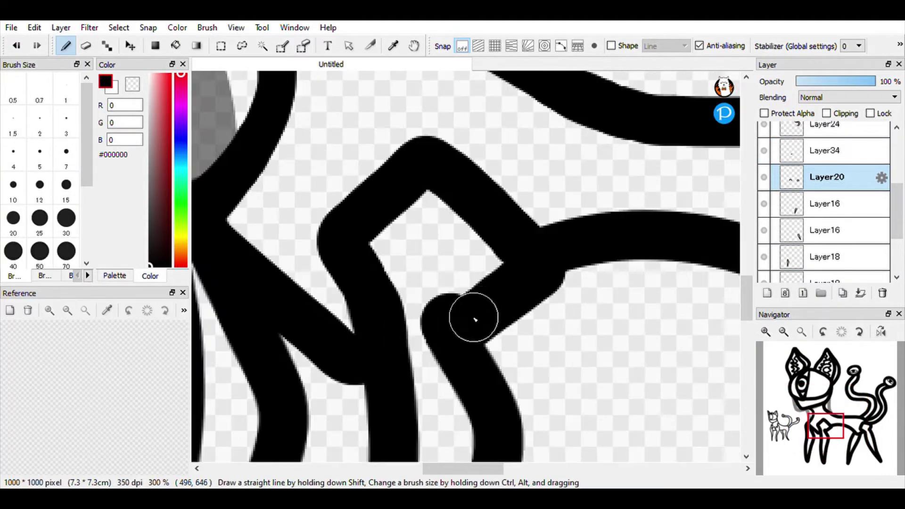
pyautogui.scroll(-3, 532, 259)
pyautogui.scroll(4, 495, 243)
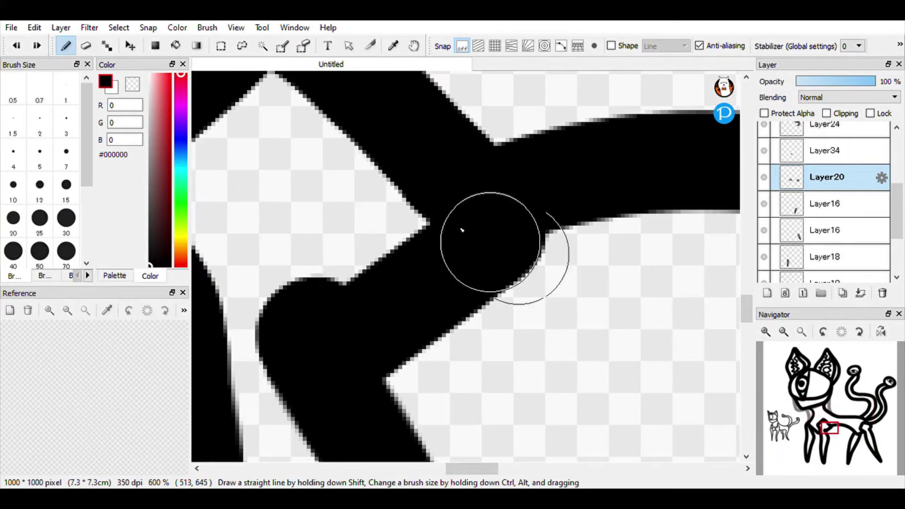
pyautogui.press('e')
pyautogui.moveTo(413, 220); pyautogui.dragTo(406, 208)
pyautogui.scroll(-4, 558, 291)
pyautogui.scroll(1, 560, 291)
# Erase the bump at the top of the second front leg on Layer18 so its corner runs straight into the joining line.
pyautogui.click(811, 204)
pyautogui.click(811, 278)
pyautogui.scroll(3, 489, 254)
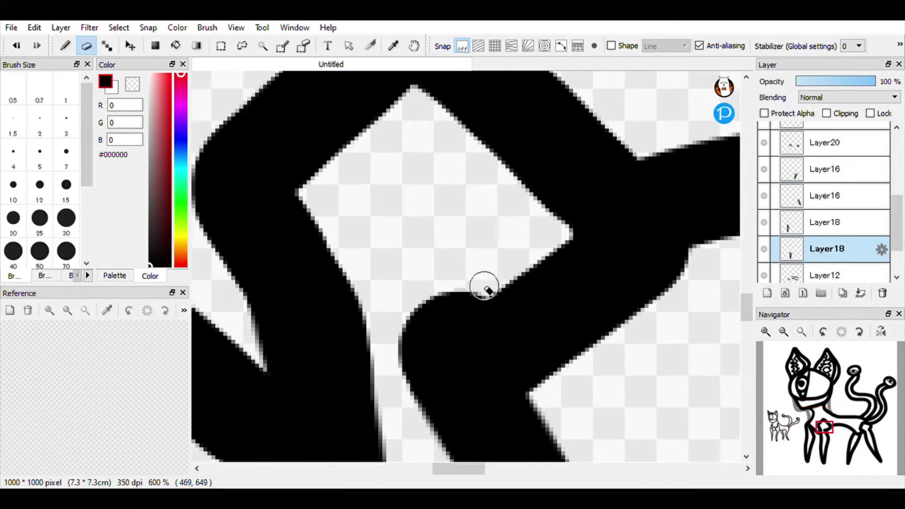
pyautogui.moveTo(485, 285); pyautogui.dragTo(405, 321)
pyautogui.scroll(-3, 424, 312)
pyautogui.scroll(2, 462, 325)
pyautogui.press('b')
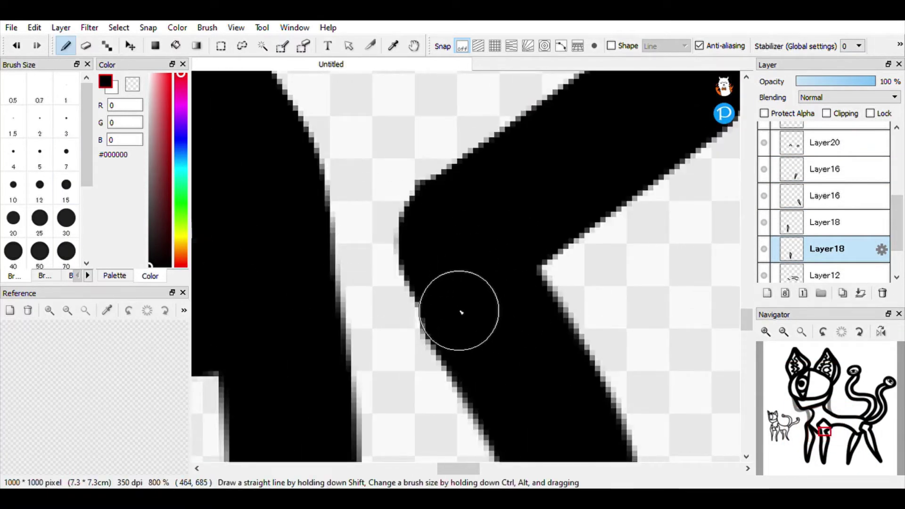
pyautogui.scroll(-6, 550, 203)
pyautogui.scroll(5, 842, 202)
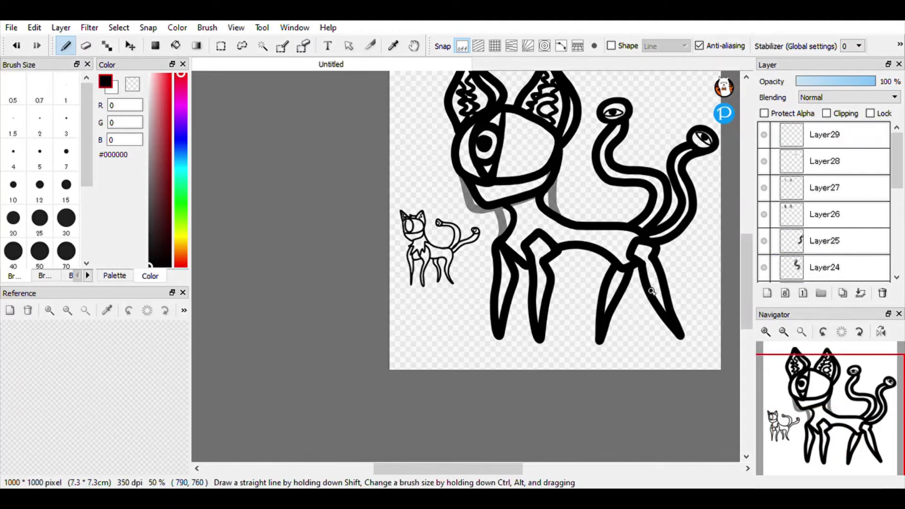
# Try to erase small notches along the underside of the belly line on Layer12.
pyautogui.scroll(4, 619, 235)
pyautogui.click(843, 138)
pyautogui.click(42, 166)
pyautogui.scroll(-5, 802, 212)
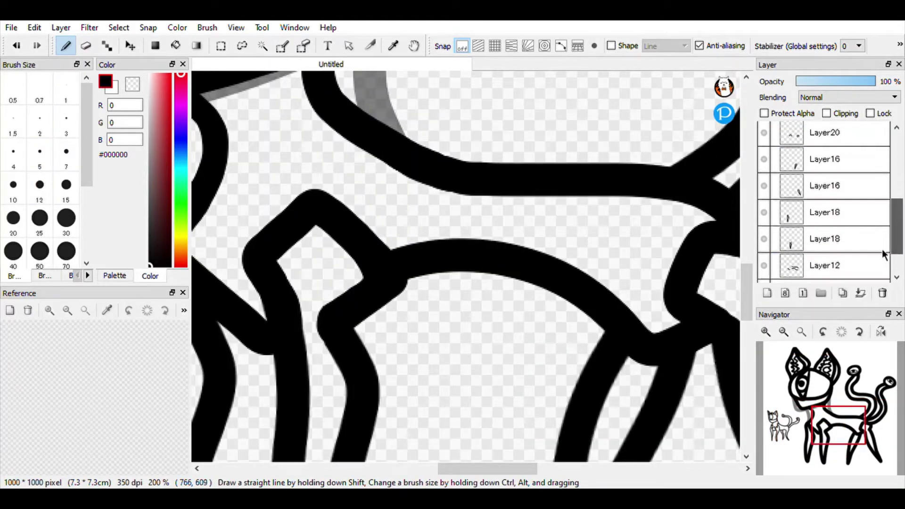
pyautogui.click(776, 217)
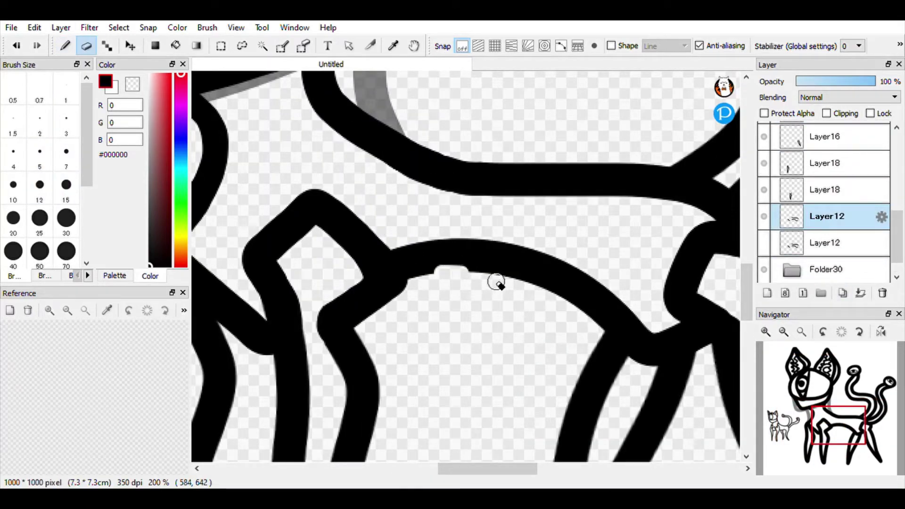
pyautogui.click(16, 50)
pyautogui.scroll(3, 462, 283)
pyautogui.click(353, 255)
pyautogui.click(424, 243)
pyautogui.click(490, 243)
pyautogui.scroll(-1, 557, 298)
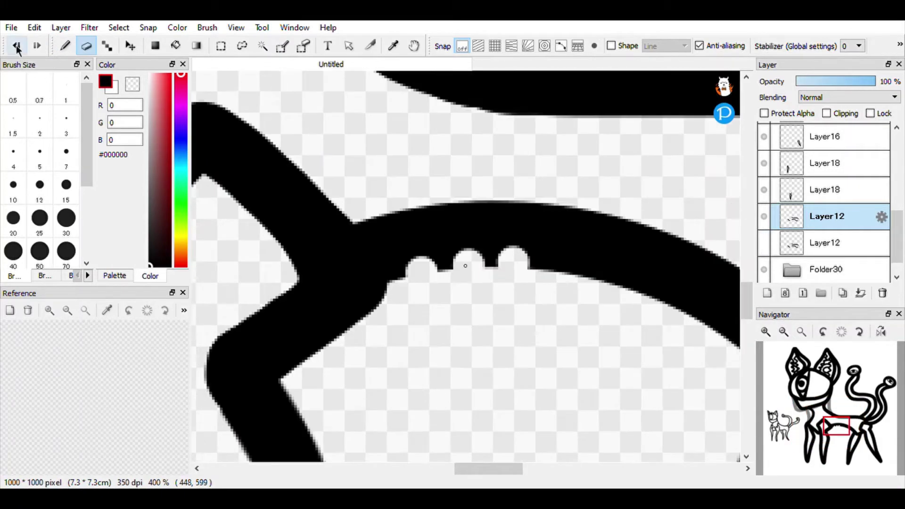
pyautogui.doubleClick(16, 46)
# Erase the front stretch of the belly line on Layer12, between the second front leg and mid-belly.
pyautogui.click(66, 218)
pyautogui.moveTo(365, 213); pyautogui.dragTo(499, 200)
pyautogui.scroll(-5, 500, 198)
pyautogui.scroll(4, 501, 195)
# Redraw the front belly line on Layer12 lower, dropping from mid-belly and running forward into the second front leg's joint.
pyautogui.click(69, 47)
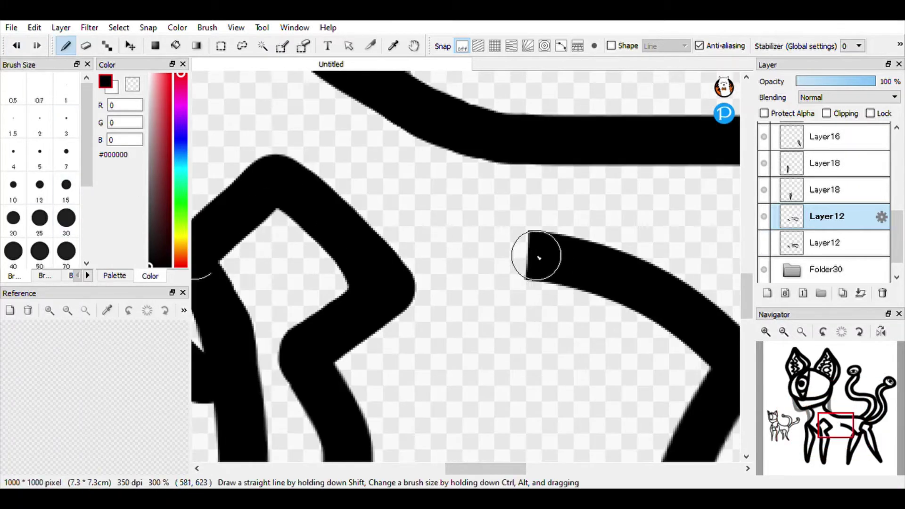
pyautogui.moveTo(537, 255); pyautogui.dragTo(403, 302)
pyautogui.scroll(-4, 560, 330)
pyautogui.scroll(2, 560, 330)
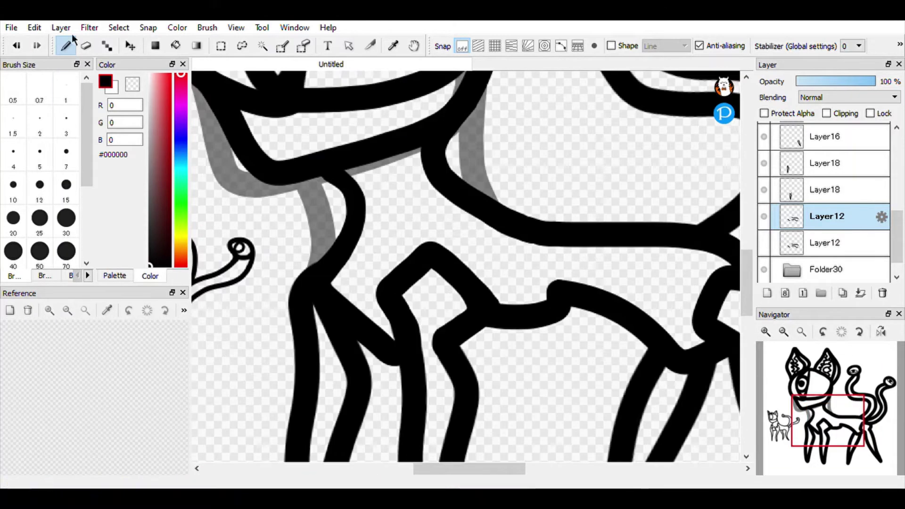
pyautogui.click(17, 46)
pyautogui.moveTo(560, 292); pyautogui.dragTo(478, 325)
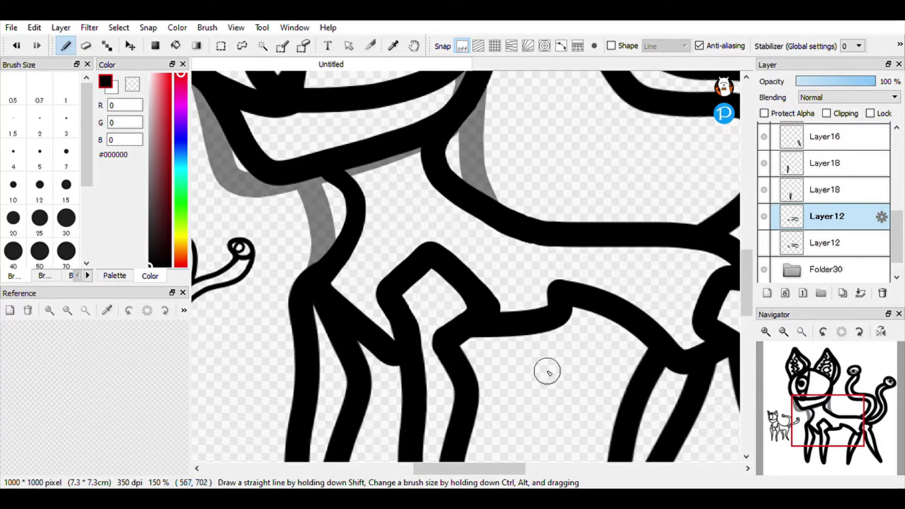
pyautogui.scroll(-2, 548, 371)
pyautogui.scroll(4, 570, 352)
pyautogui.scroll(-4, 544, 359)
pyautogui.scroll(4, 544, 359)
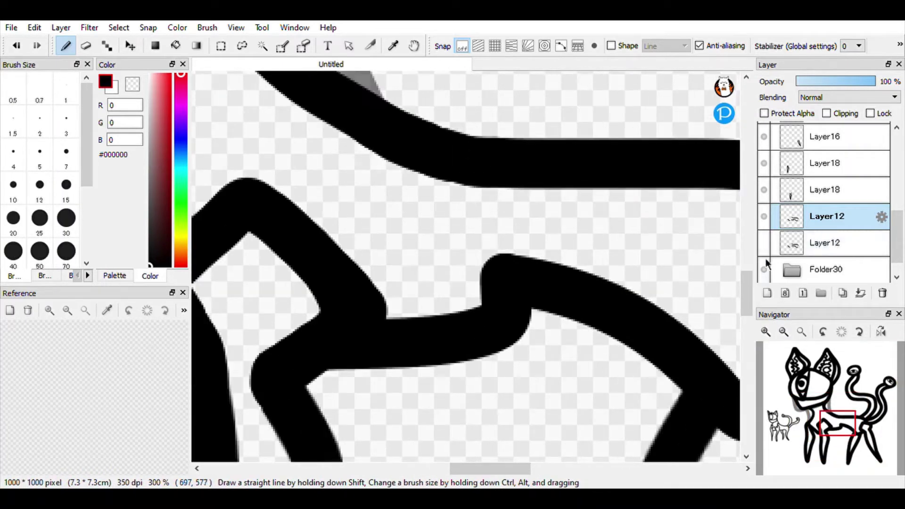
# On a new layer above Layer12, try pairs of short rib strokes rising from the lowered front belly line.
pyautogui.click(768, 293)
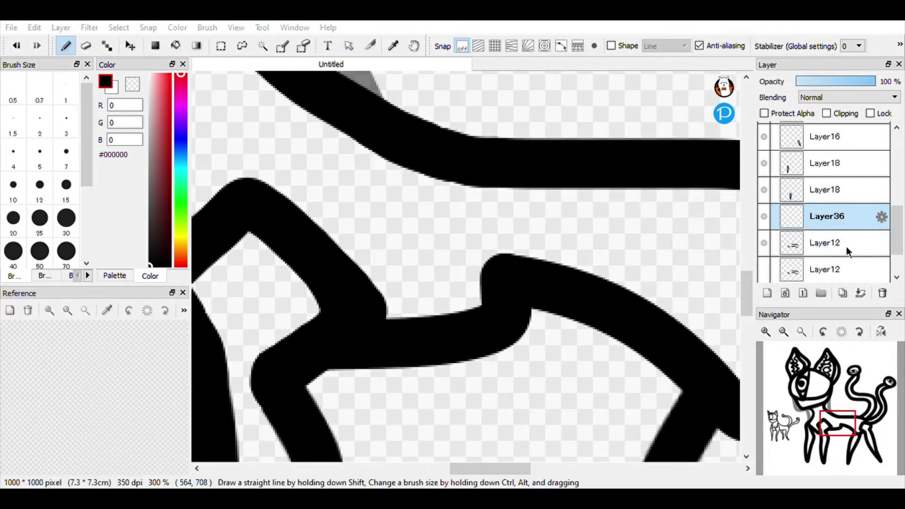
pyautogui.moveTo(456, 309); pyautogui.dragTo(452, 264)
pyautogui.scroll(-1, 519, 344)
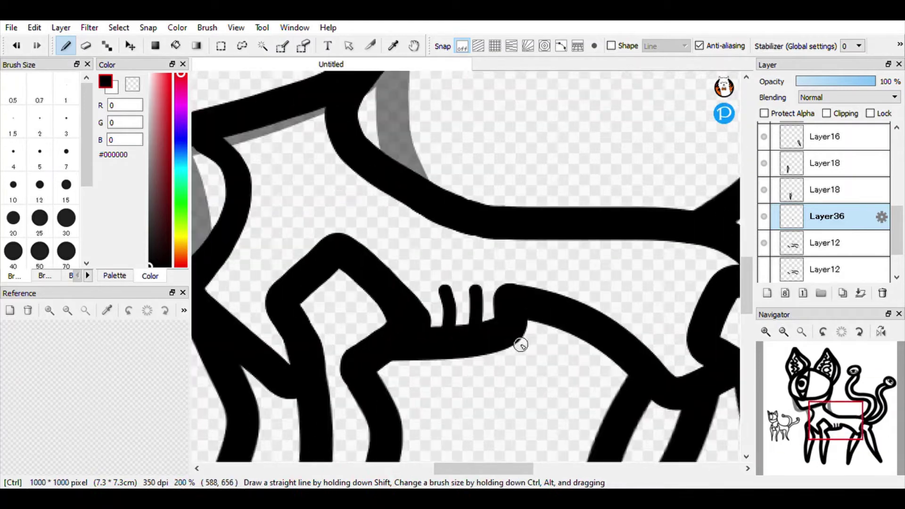
pyautogui.click(17, 47)
pyautogui.scroll(2, 426, 287)
pyautogui.moveTo(426, 296); pyautogui.dragTo(439, 224)
pyautogui.moveTo(487, 298); pyautogui.dragTo(513, 226)
pyautogui.scroll(-5, 538, 329)
pyautogui.click(18, 50)
pyautogui.click(17, 50)
# Try three rib strokes curving the other way above the lowered belly line.
pyautogui.scroll(5, 476, 352)
pyautogui.moveTo(362, 285); pyautogui.dragTo(377, 379)
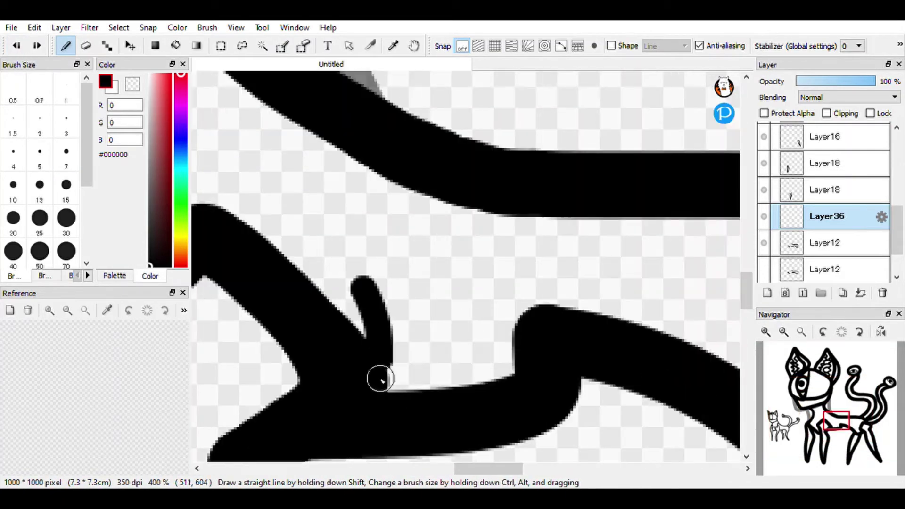
pyautogui.moveTo(419, 304); pyautogui.dragTo(436, 380)
pyautogui.moveTo(477, 319); pyautogui.dragTo(492, 373)
pyautogui.scroll(-2, 513, 328)
pyautogui.scroll(-2, 483, 323)
pyautogui.hotkey('ctrl', 'z')
pyautogui.hotkey('ctrl', 'z')
pyautogui.hotkey('ctrl', 'z')
# Draw a row of short rib strokes along the belly line from the second front leg to the hind leg on Layer36.
pyautogui.scroll(1, 510, 327)
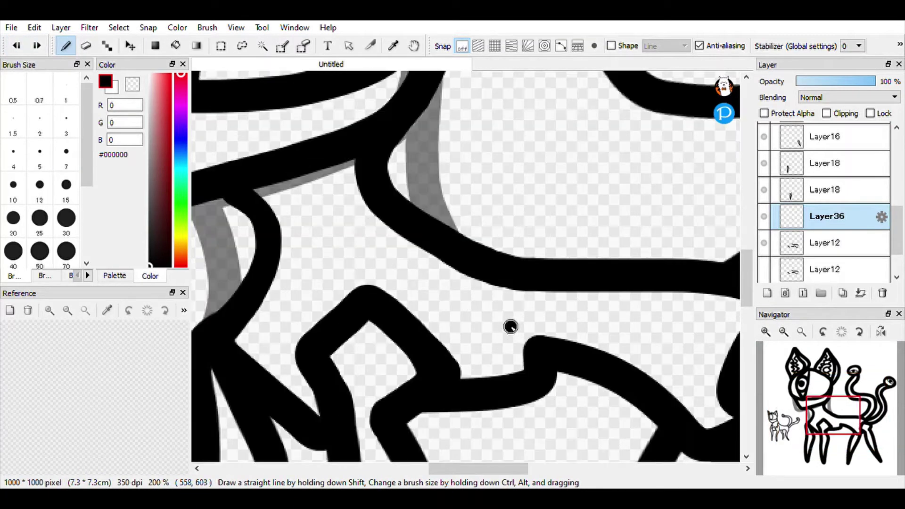
pyautogui.moveTo(466, 344); pyautogui.dragTo(459, 378)
pyautogui.moveTo(444, 317); pyautogui.dragTo(437, 349)
pyautogui.moveTo(421, 316); pyautogui.dragTo(418, 335)
pyautogui.scroll(-2, 552, 385)
pyautogui.scroll(3, 532, 372)
pyautogui.scroll(-4, 511, 357)
pyautogui.scroll(4, 533, 356)
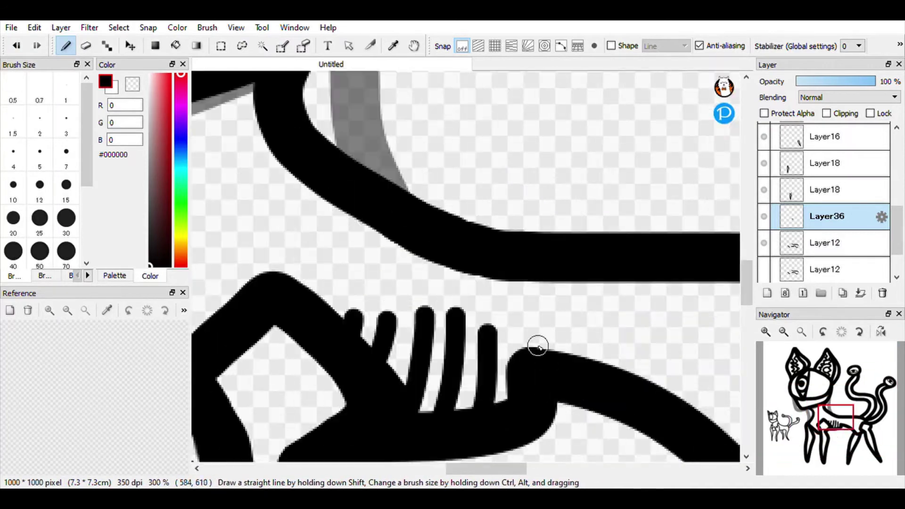
pyautogui.moveTo(535, 334); pyautogui.dragTo(537, 353)
pyautogui.scroll(-2, 554, 313)
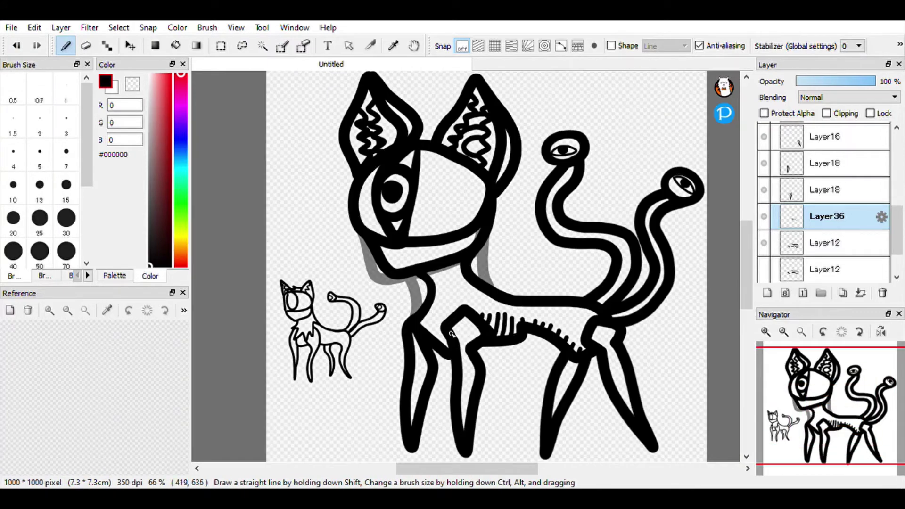
# Remove the rib strokes and delete the layer that held them.
pyautogui.scroll(3, 355, 304)
pyautogui.scroll(-3, 398, 323)
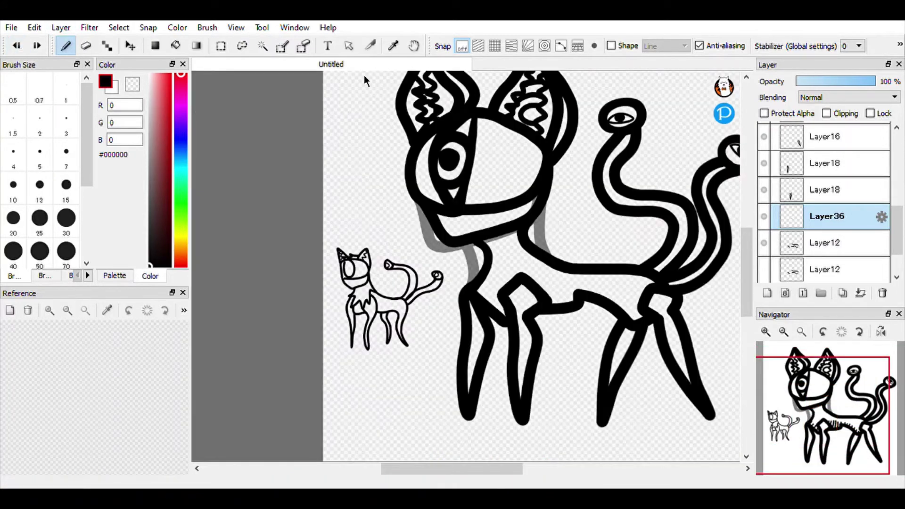
pyautogui.click(883, 294)
# Compare the lowered belly line with the original arched one by toggling the visibility of the two Layer12 layers.
pyautogui.click(818, 219)
pyautogui.click(764, 220)
pyautogui.click(764, 219)
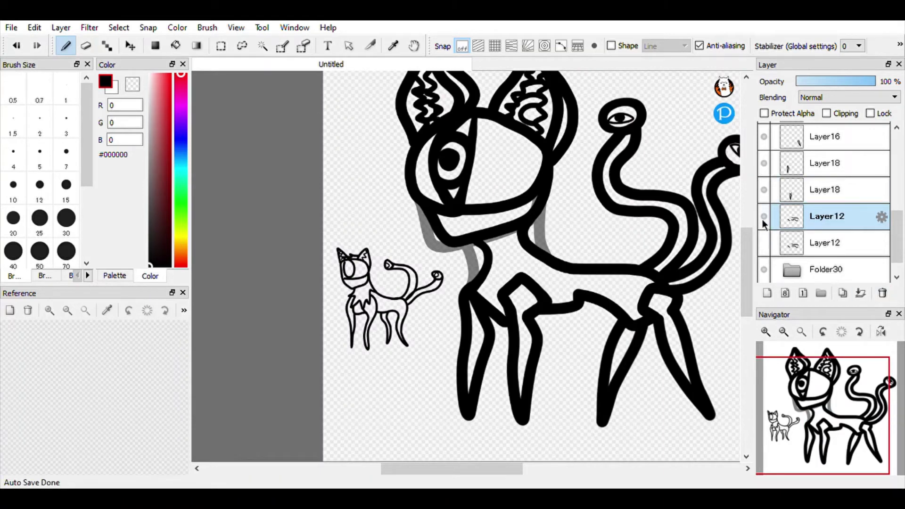
pyautogui.moveTo(898, 231)
pyautogui.mouseDown()
pyautogui.moveTo(897, 165)
pyautogui.moveTo(898, 241)
pyautogui.mouseUp()
pyautogui.click(792, 243)
pyautogui.click(826, 220)
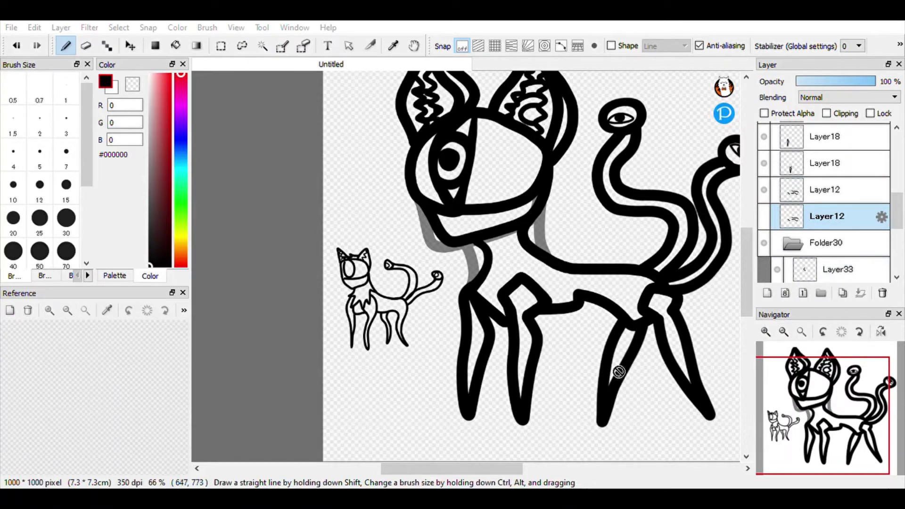
pyautogui.scroll(-1, 674, 321)
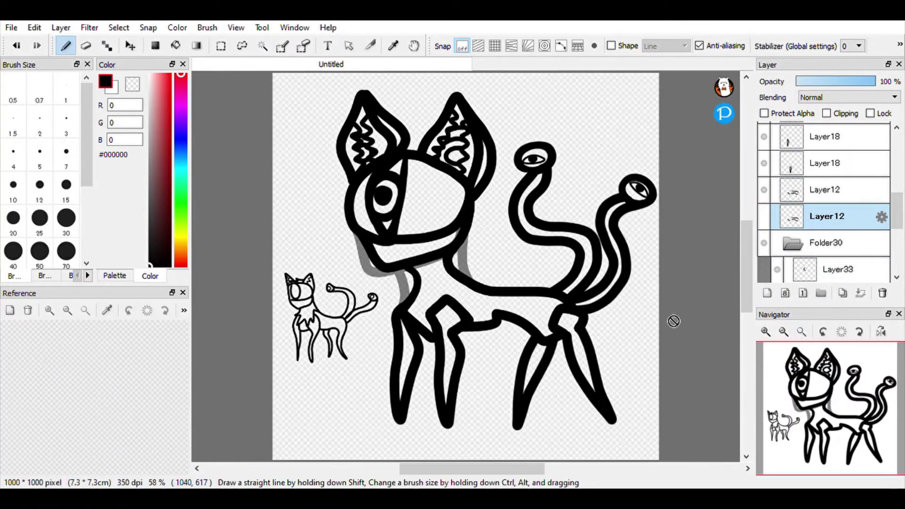
pyautogui.click(763, 216)
pyautogui.click(763, 216)
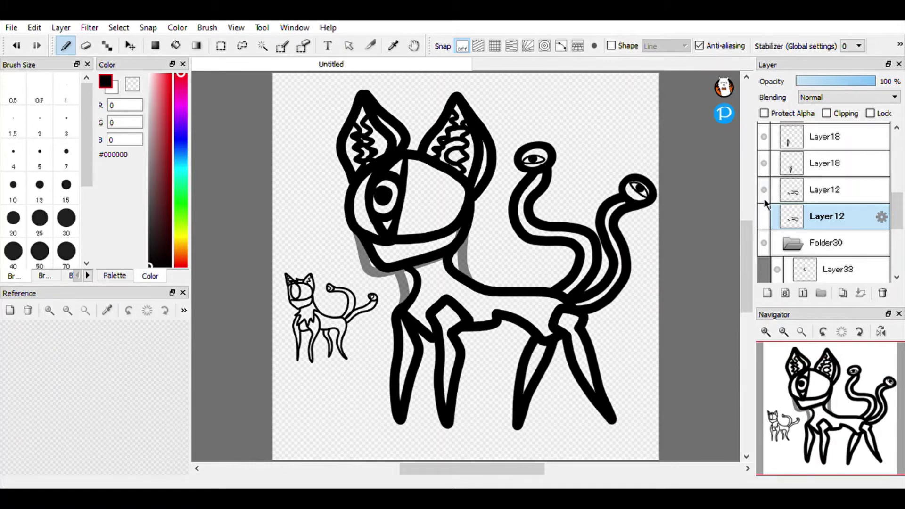
pyautogui.click(763, 195)
pyautogui.click(764, 212)
pyautogui.click(762, 199)
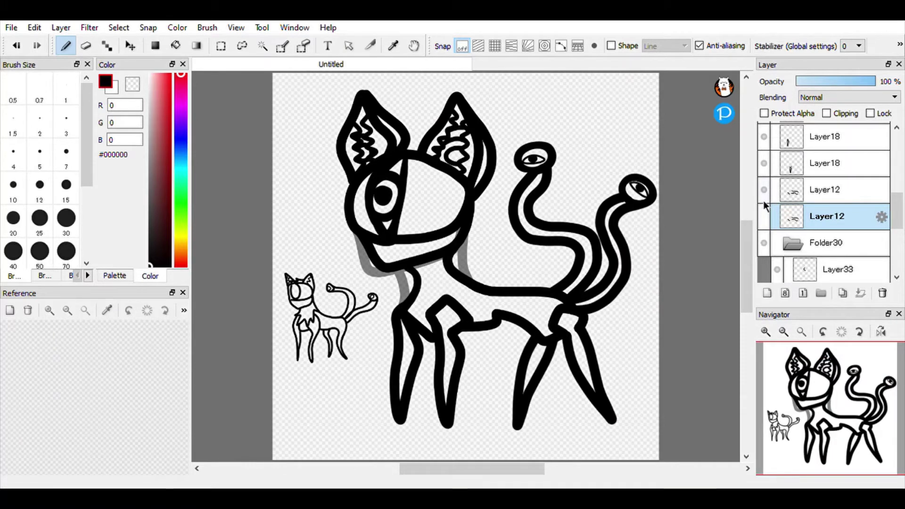
# Lasso the lowered front belly segment on the upper Layer12 and rotate it slightly so its front end tilts downward.
pyautogui.click(797, 192)
pyautogui.scroll(8, 480, 354)
pyautogui.click(242, 45)
pyautogui.moveTo(602, 209)
pyautogui.mouseDown()
pyautogui.moveTo(491, 208)
pyautogui.moveTo(621, 236)
pyautogui.mouseUp()
pyautogui.click(531, 71)
pyautogui.moveTo(509, 325); pyautogui.dragTo(521, 321)
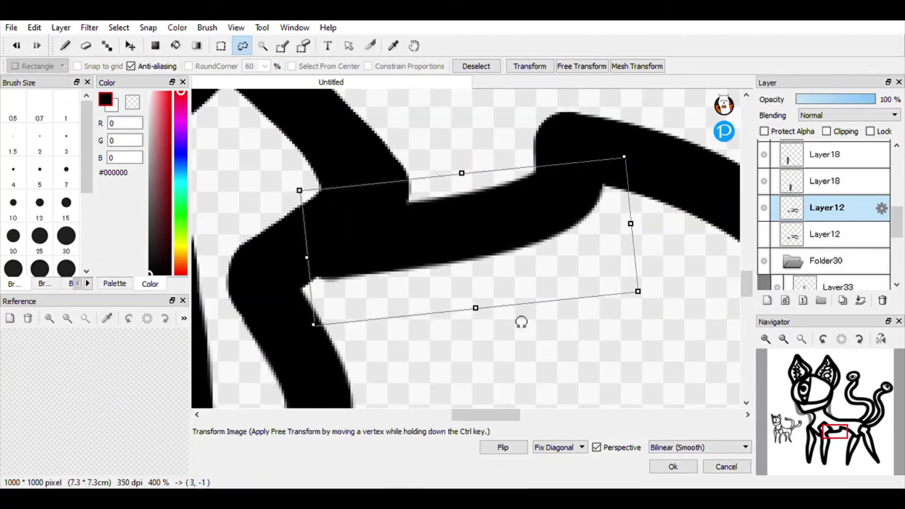
pyautogui.scroll(-1, 522, 345)
pyautogui.click(675, 467)
# Check the tilted belly segment against the original belly line by alternately showing and hiding the two Layer12 layers.
pyautogui.scroll(-4, 620, 309)
pyautogui.scroll(1, 618, 310)
pyautogui.click(764, 208)
pyautogui.click(766, 235)
pyautogui.click(766, 236)
pyautogui.click(765, 207)
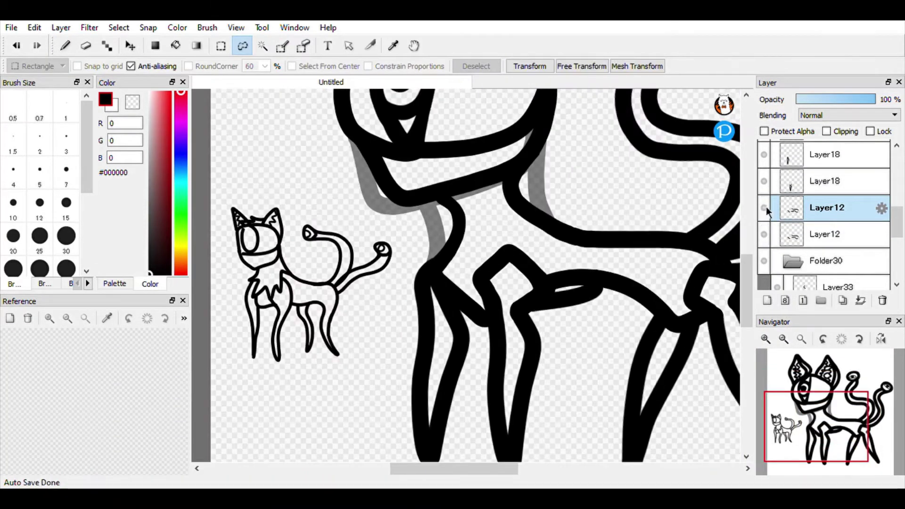
pyautogui.click(764, 209)
pyautogui.click(763, 232)
pyautogui.click(762, 229)
pyautogui.click(764, 208)
# Lasso the front belly segment again, tilt it further by transforming it, and clear the selection.
pyautogui.scroll(2, 647, 310)
pyautogui.moveTo(575, 270)
pyautogui.mouseDown()
pyautogui.moveTo(417, 331)
pyautogui.moveTo(568, 281)
pyautogui.mouseUp()
pyautogui.click(530, 68)
pyautogui.moveTo(526, 252); pyautogui.dragTo(530, 250)
pyautogui.moveTo(418, 286); pyautogui.dragTo(389, 294)
pyautogui.click(675, 467)
pyautogui.hotkey('ctrl', 'd')
# Erase and repaint the mid-belly joint on the upper Layer12 so the tilted segment blends into the rear belly line.
pyautogui.click(85, 45)
pyautogui.scroll(3, 566, 277)
pyautogui.moveTo(450, 149); pyautogui.dragTo(449, 115)
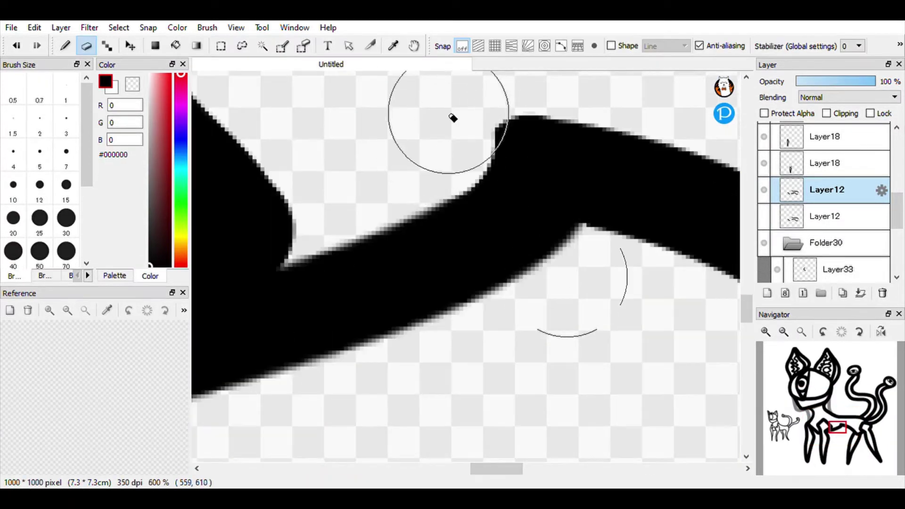
pyautogui.click(65, 46)
pyautogui.moveTo(515, 136); pyautogui.dragTo(497, 184)
pyautogui.scroll(-5, 614, 252)
pyautogui.scroll(2, 495, 295)
pyautogui.scroll(-4, 492, 294)
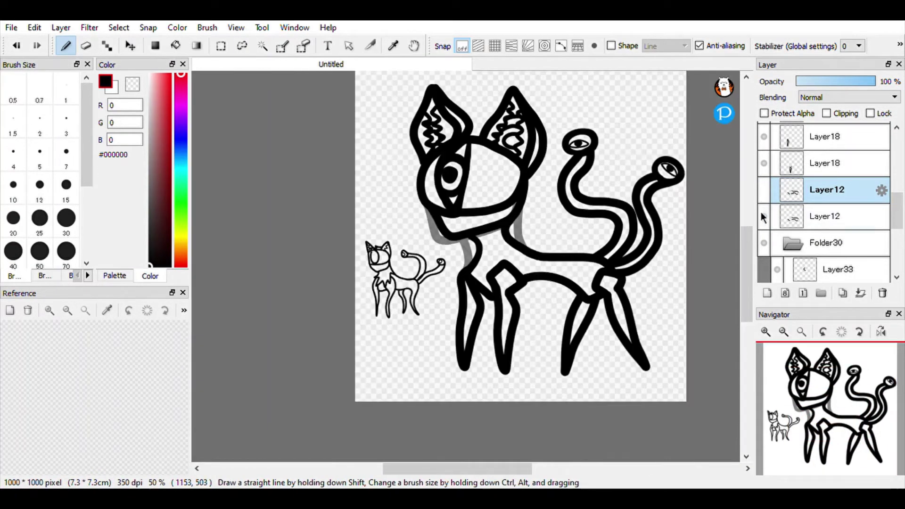
pyautogui.click(762, 191)
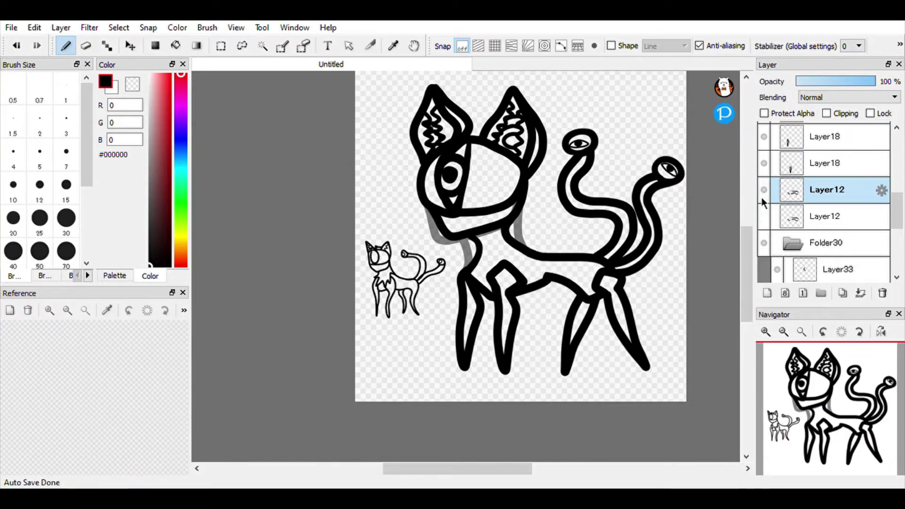
pyautogui.press('e')
pyautogui.scroll(4, 542, 273)
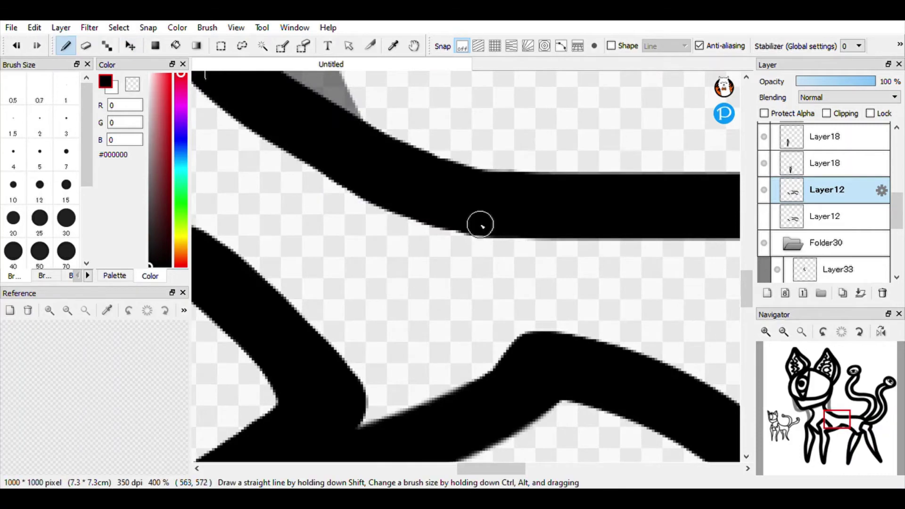
pyautogui.click(802, 332)
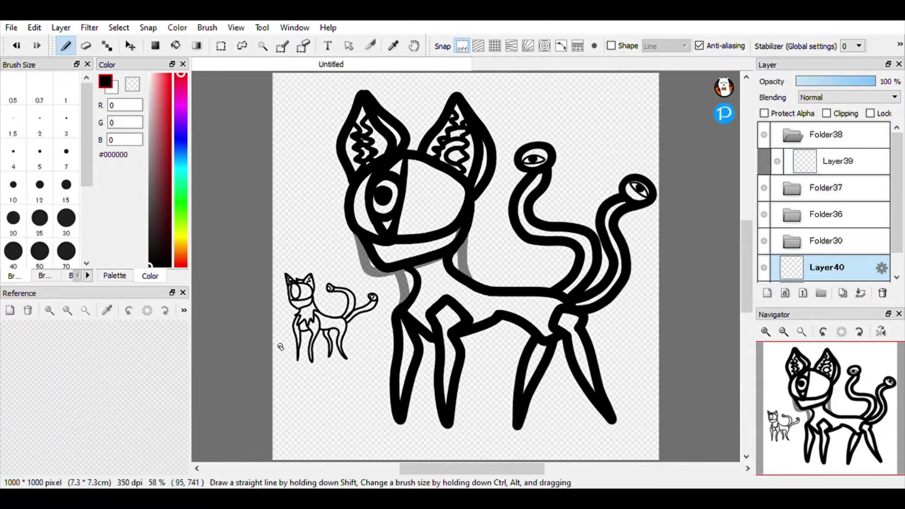
# Try a peach #FEDEBD stroke on the small guide cat's muzzle, undo it, and paint the whole cat muted pink on Layer40.
pyautogui.scroll(4, 281, 344)
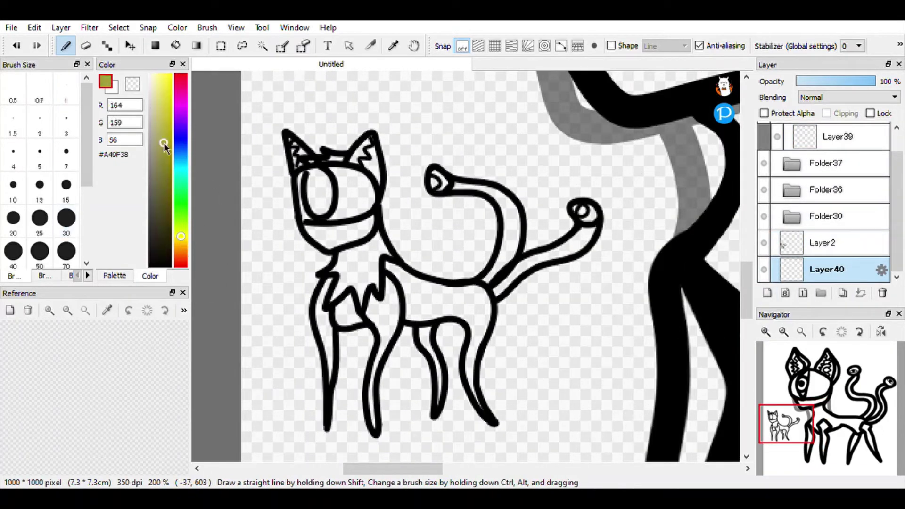
pyautogui.click(154, 74)
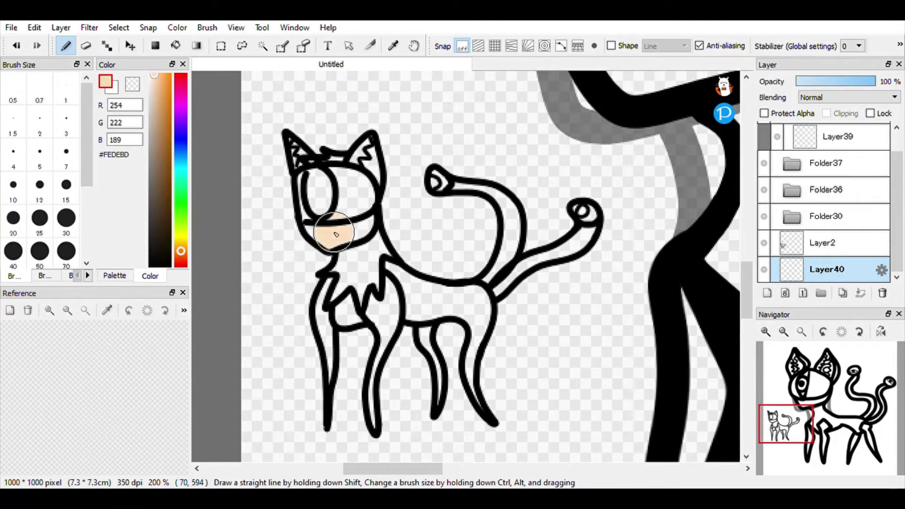
pyautogui.hotkey('ctrl', 'z')
pyautogui.moveTo(181, 251); pyautogui.dragTo(180, 280)
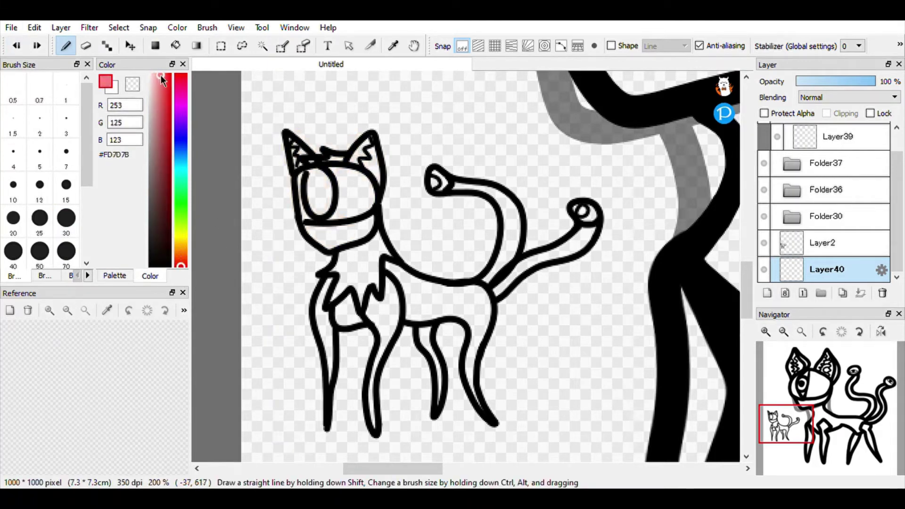
pyautogui.moveTo(382, 239); pyautogui.dragTo(331, 410)
pyautogui.moveTo(375, 250)
pyautogui.mouseDown()
pyautogui.moveTo(297, 178)
pyautogui.moveTo(430, 394)
pyautogui.moveTo(509, 275)
pyautogui.moveTo(476, 272)
pyautogui.mouseUp()
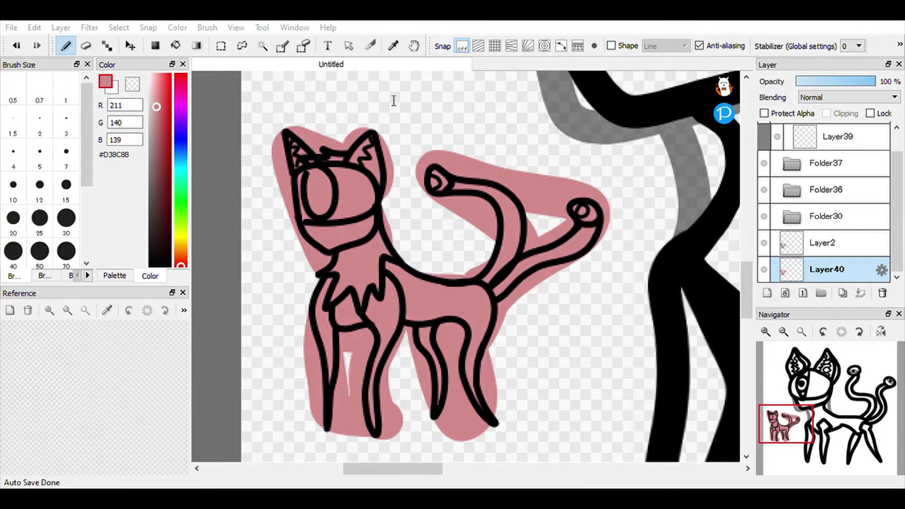
# Try other hues for the small guide cat's base colour, including pink #E697D2.
pyautogui.click(180, 97)
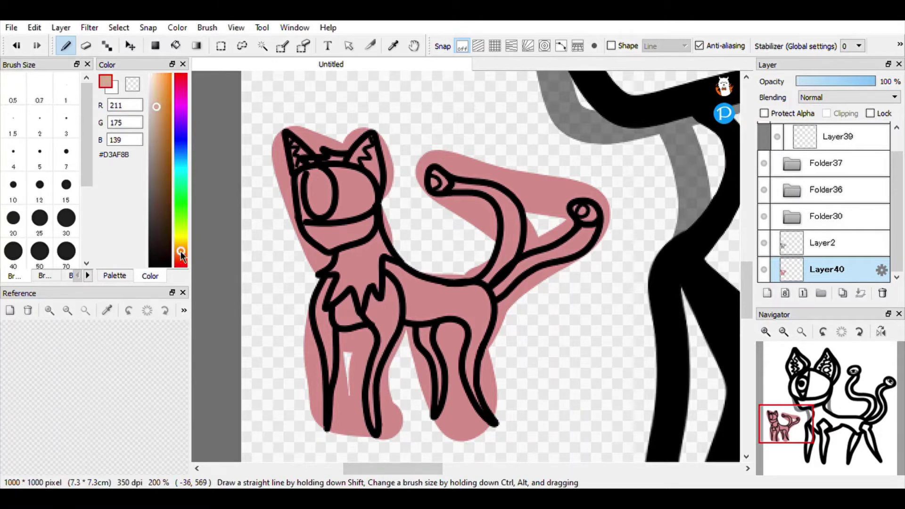
pyautogui.click(156, 92)
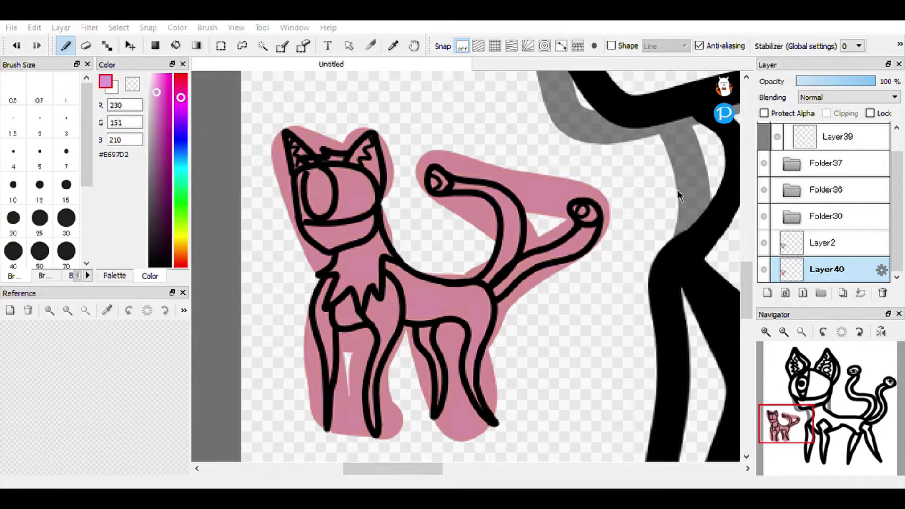
pyautogui.moveTo(654, 188); pyautogui.dragTo(678, 199)
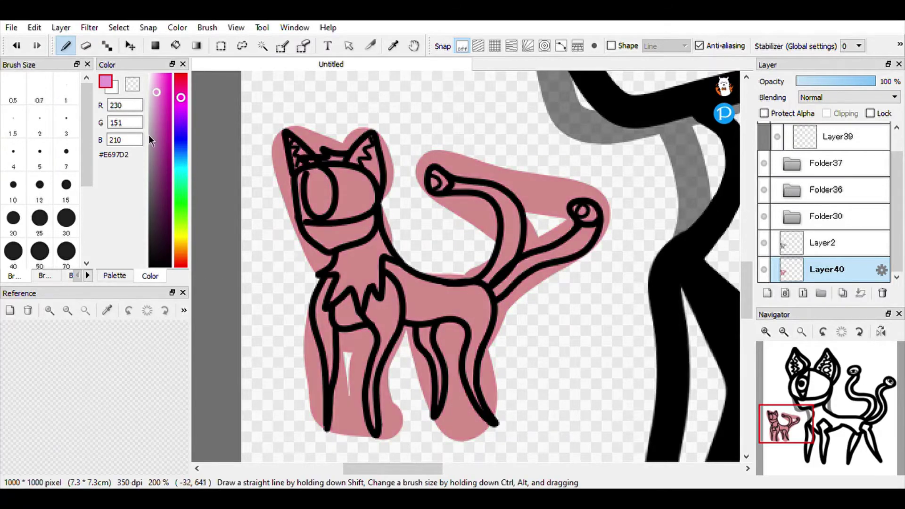
# Replace the pink colour layer with a new layer below Layer2 and paint over the small guide cat in red #CD0000.
pyautogui.moveTo(168, 106); pyautogui.dragTo(171, 111)
pyautogui.click(883, 293)
pyautogui.click(768, 292)
pyautogui.moveTo(817, 243); pyautogui.dragTo(816, 272)
pyautogui.moveTo(593, 218)
pyautogui.mouseDown()
pyautogui.moveTo(495, 252)
pyautogui.moveTo(363, 171)
pyautogui.moveTo(344, 196)
pyautogui.moveTo(331, 390)
pyautogui.moveTo(384, 267)
pyautogui.moveTo(421, 324)
pyautogui.mouseUp()
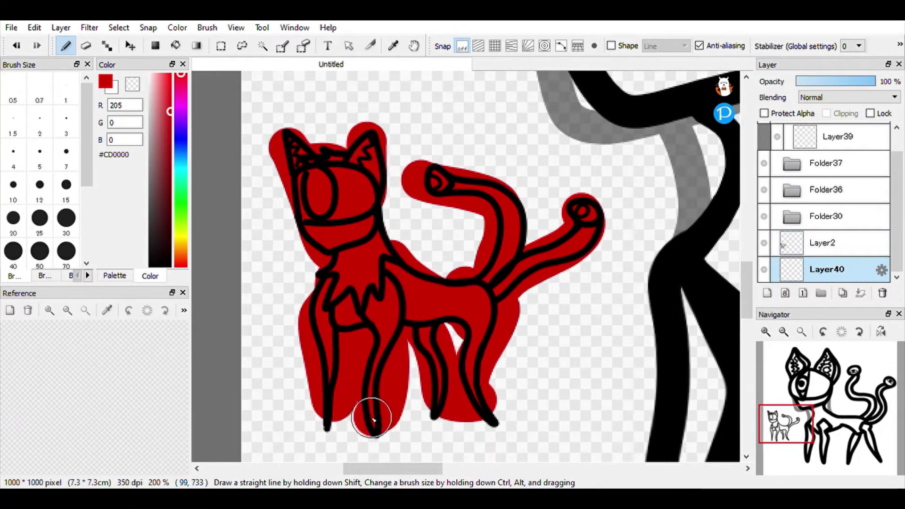
# Select the area outside the small cat's outline with the Magic Wand and erase the red overspill on Layer40.
pyautogui.click(765, 270)
pyautogui.press('w')
pyautogui.click(432, 219)
pyautogui.click(764, 284)
pyautogui.press('e')
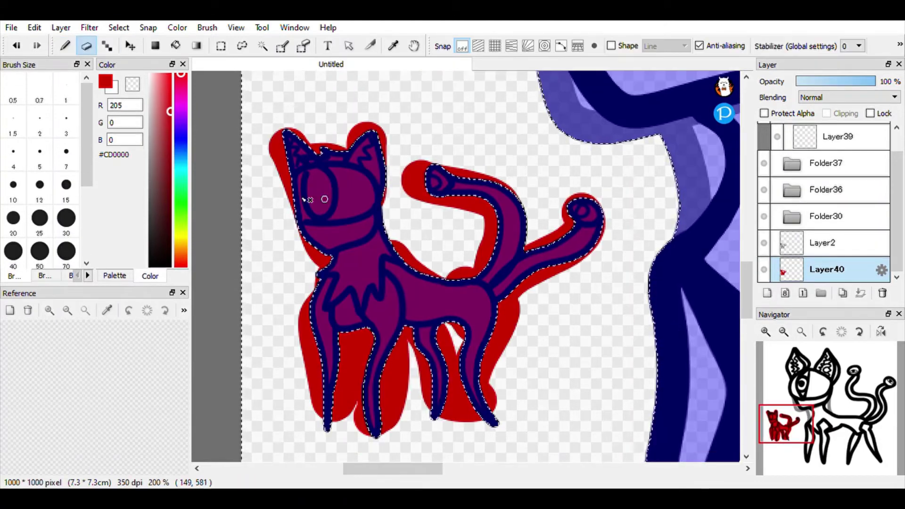
pyautogui.moveTo(305, 199)
pyautogui.mouseDown()
pyautogui.moveTo(313, 256)
pyautogui.moveTo(440, 146)
pyautogui.moveTo(424, 317)
pyautogui.moveTo(510, 345)
pyautogui.mouseUp()
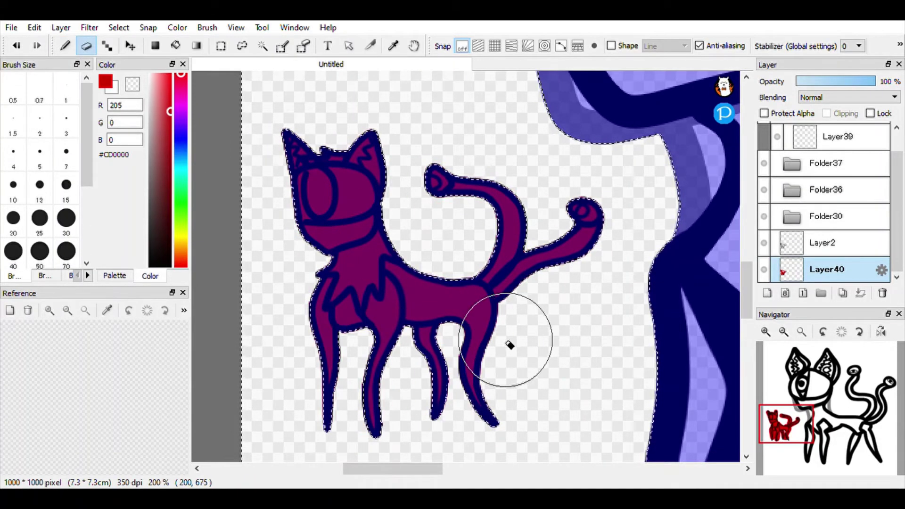
# Reselect the area outside the small cat with a 1-pixel expansion, erase the leftover red around its outline, and clear the selection.
pyautogui.click(764, 270)
pyautogui.click(264, 47)
pyautogui.click(360, 201)
pyautogui.click(327, 66)
pyautogui.click(322, 84)
pyautogui.click(472, 136)
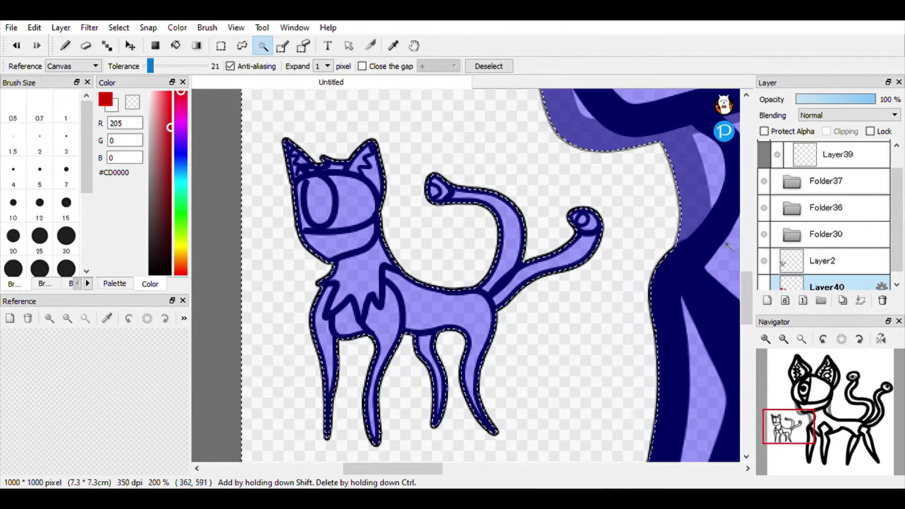
pyautogui.click(765, 285)
pyautogui.click(86, 45)
pyautogui.moveTo(481, 213)
pyautogui.mouseDown()
pyautogui.moveTo(294, 214)
pyautogui.moveTo(486, 397)
pyautogui.mouseUp()
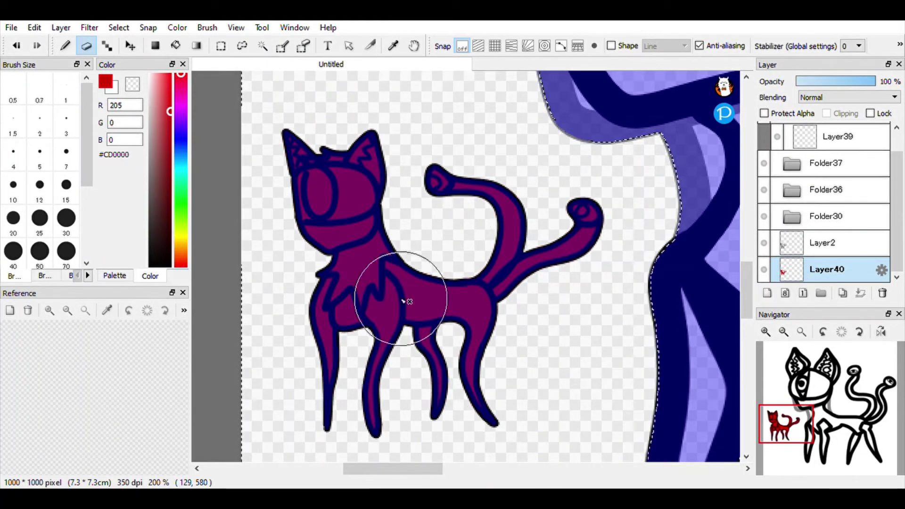
pyautogui.moveTo(402, 300); pyautogui.dragTo(428, 336)
pyautogui.click(263, 46)
pyautogui.click(502, 65)
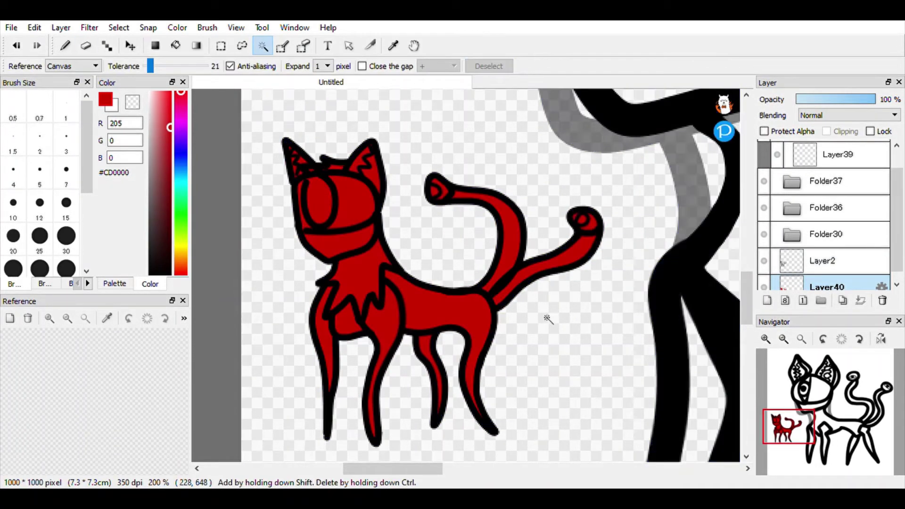
# Add a layer above the red base and fill the pupil on the small cat's rear tail tip with white #FFFFFF.
pyautogui.scroll(6, 600, 216)
pyautogui.click(768, 301)
pyautogui.moveTo(156, 101); pyautogui.dragTo(135, 30)
pyautogui.click(471, 249)
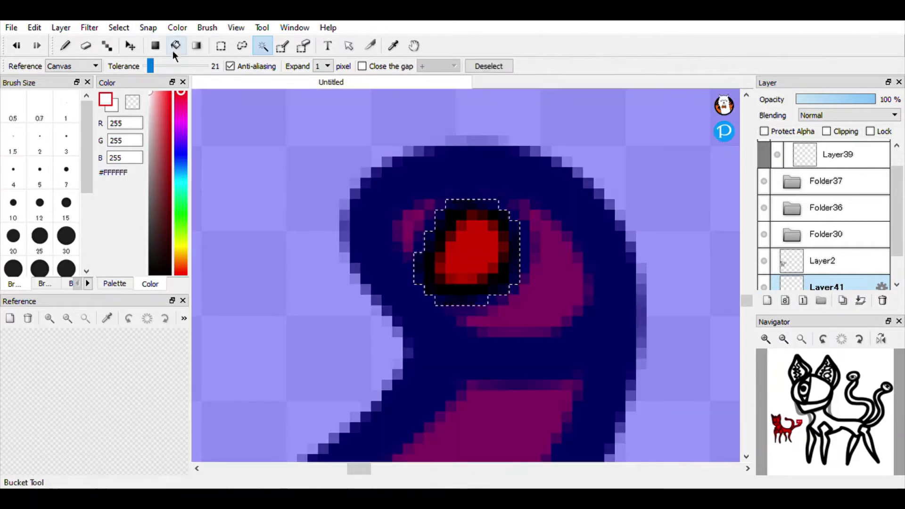
pyautogui.click(176, 46)
pyautogui.click(471, 245)
pyautogui.click(472, 245)
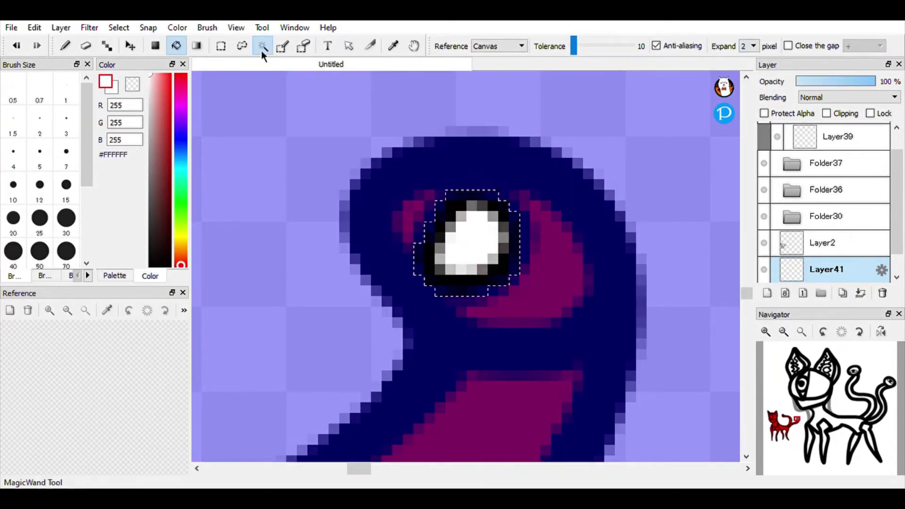
# Select the remaining red areas around the rear tail tip's pupil one by one and fill them white on Layer41.
pyautogui.click(263, 47)
pyautogui.click(559, 273)
pyautogui.click(176, 46)
pyautogui.click(564, 283)
pyautogui.click(262, 46)
pyautogui.click(414, 235)
pyautogui.click(176, 46)
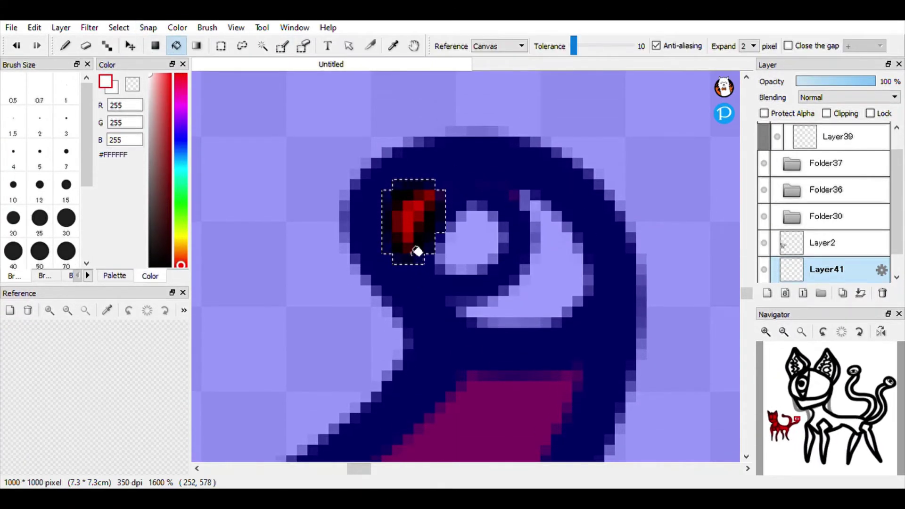
pyautogui.click(419, 249)
pyautogui.scroll(-1, 533, 240)
pyautogui.scroll(2, 531, 234)
pyautogui.click(263, 46)
pyautogui.click(512, 188)
pyautogui.click(176, 46)
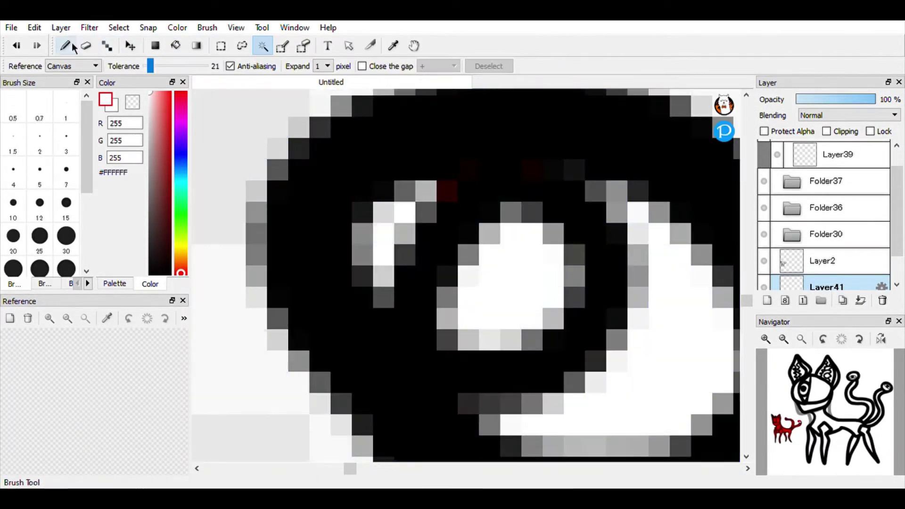
# Brush white over the small cat's front tail-tip eye and its large face eye on Layer41.
pyautogui.click(65, 45)
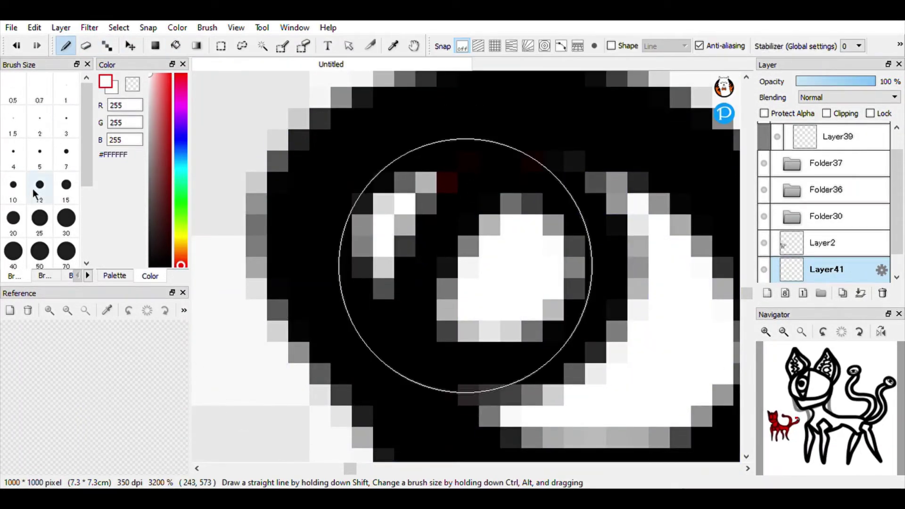
pyautogui.scroll(-4, 455, 202)
pyautogui.scroll(3, 240, 167)
pyautogui.moveTo(238, 166)
pyautogui.mouseDown()
pyautogui.moveTo(293, 257)
pyautogui.moveTo(278, 258)
pyautogui.moveTo(315, 231)
pyautogui.mouseUp()
pyautogui.scroll(-8, 315, 226)
pyautogui.scroll(7, 280, 239)
pyautogui.moveTo(341, 316)
pyautogui.mouseDown()
pyautogui.moveTo(324, 197)
pyautogui.moveTo(379, 243)
pyautogui.moveTo(333, 205)
pyautogui.moveTo(352, 311)
pyautogui.moveTo(319, 194)
pyautogui.mouseUp()
# Paint the insides of the small cat's ears white on Layer41, undoing a stray stroke.
pyautogui.scroll(-4, 329, 177)
pyautogui.scroll(4, 330, 178)
pyautogui.moveTo(445, 163)
pyautogui.mouseDown()
pyautogui.moveTo(500, 100)
pyautogui.moveTo(503, 184)
pyautogui.mouseUp()
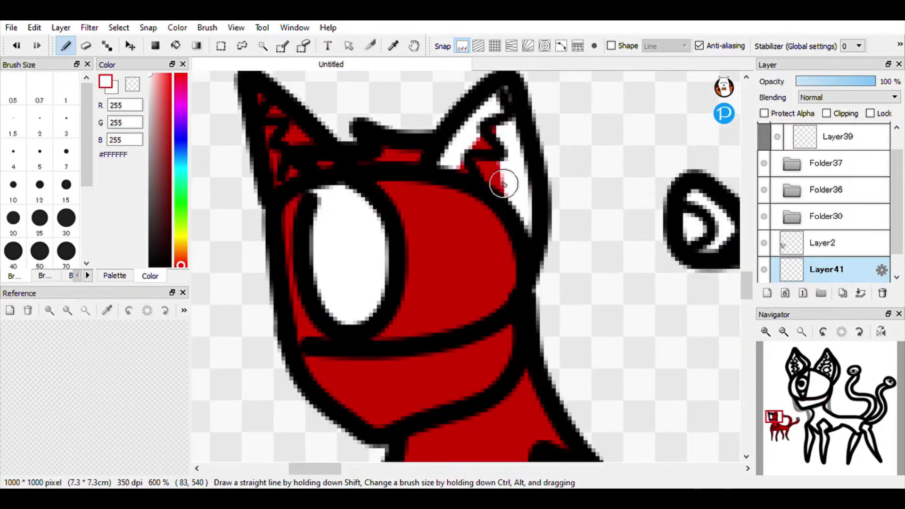
pyautogui.moveTo(278, 178); pyautogui.dragTo(296, 175)
pyautogui.hotkey('ctrl', 'z')
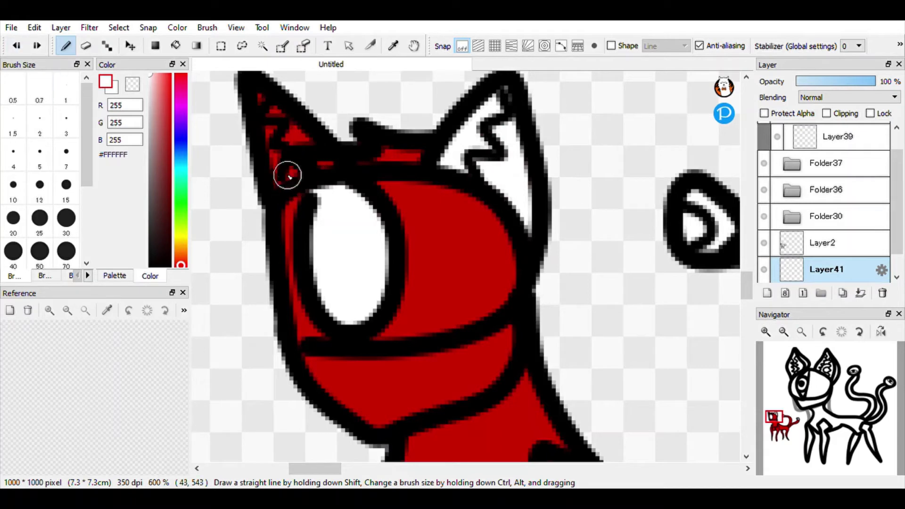
# Add Layer42 and fill the small cat's face patch beside the eye with dark red #850000.
pyautogui.click(767, 293)
pyautogui.rightClick(421, 259)
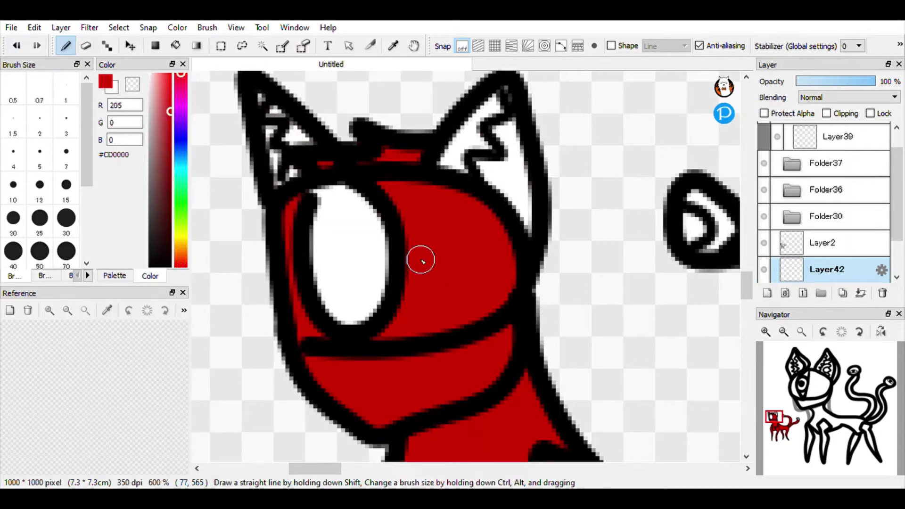
pyautogui.click(176, 46)
pyautogui.click(423, 270)
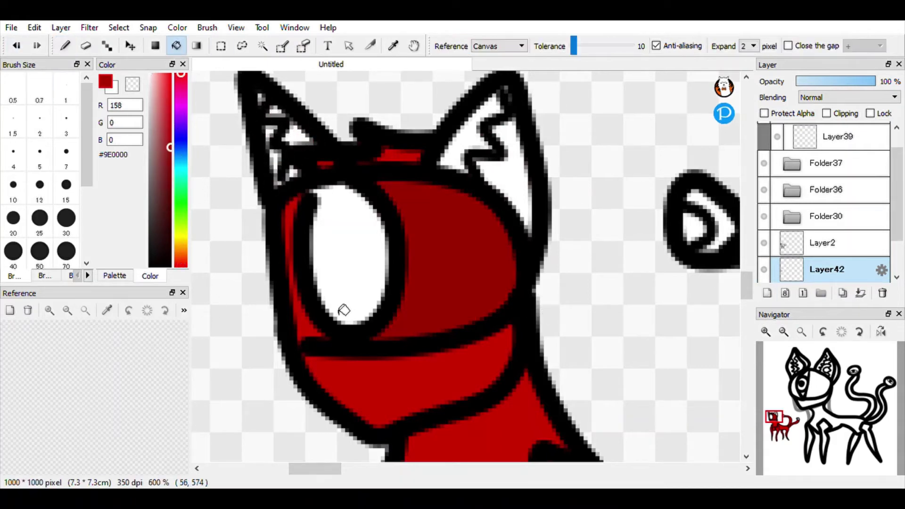
pyautogui.click(170, 165)
pyautogui.press('b')
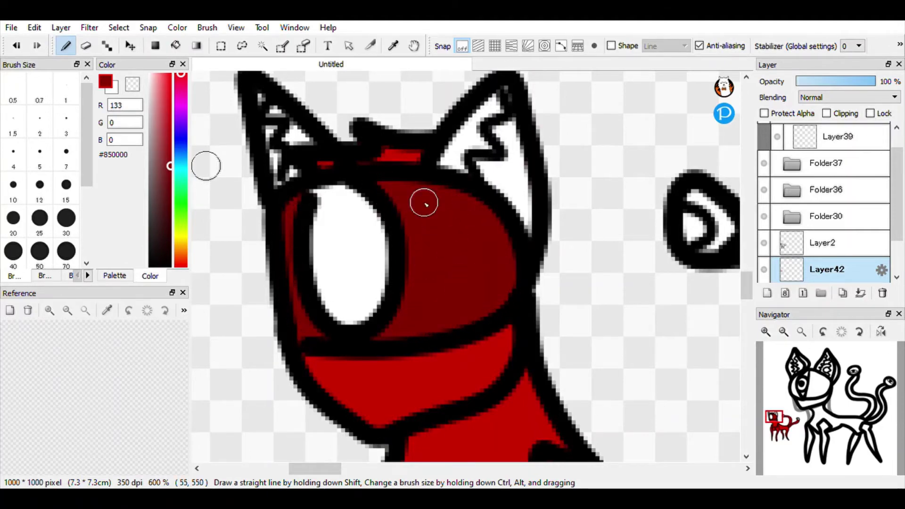
# Paint dark red #850000 around the pupils of both tail tips on Layer42, reducing the brush size to 3 for the narrow areas.
pyautogui.scroll(-5, 423, 203)
pyautogui.scroll(6, 658, 246)
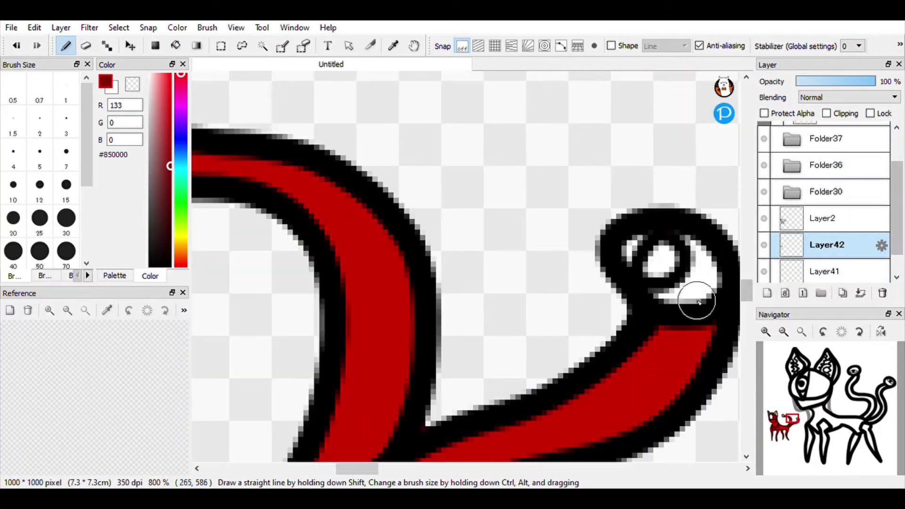
pyautogui.moveTo(668, 293); pyautogui.dragTo(708, 265)
pyautogui.click(69, 124)
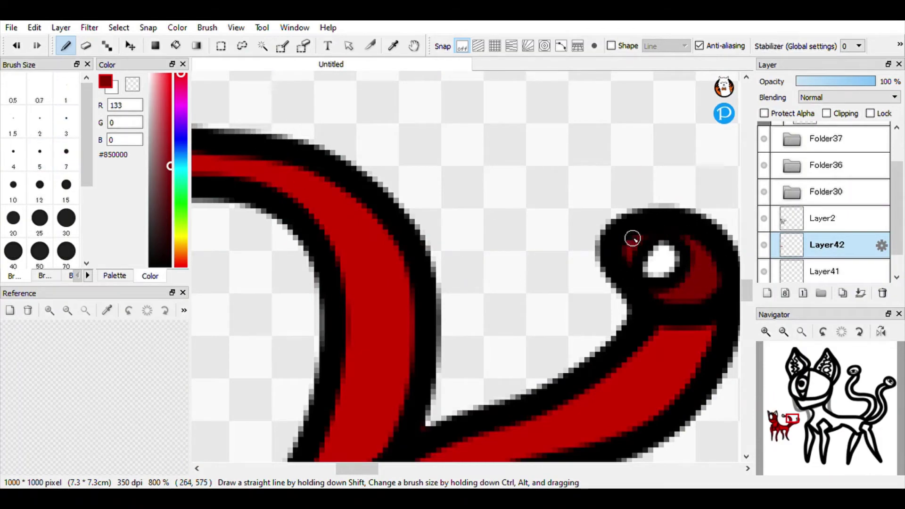
pyautogui.scroll(-5, 633, 237)
pyautogui.scroll(5, 541, 216)
pyautogui.moveTo(551, 256); pyautogui.dragTo(595, 222)
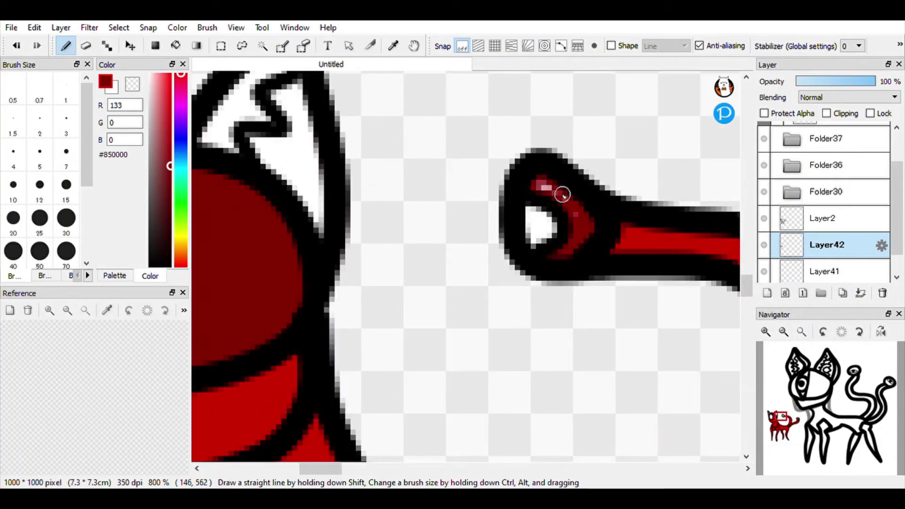
pyautogui.moveTo(562, 194); pyautogui.dragTo(544, 187)
# Create a new folder, move Layer40, Layer41, Layer42 and the Layer2 line art into it, and collapse it.
pyautogui.scroll(-5, 586, 224)
pyautogui.moveTo(539, 296); pyautogui.dragTo(378, 268)
pyautogui.scroll(1, 377, 269)
pyautogui.click(792, 192)
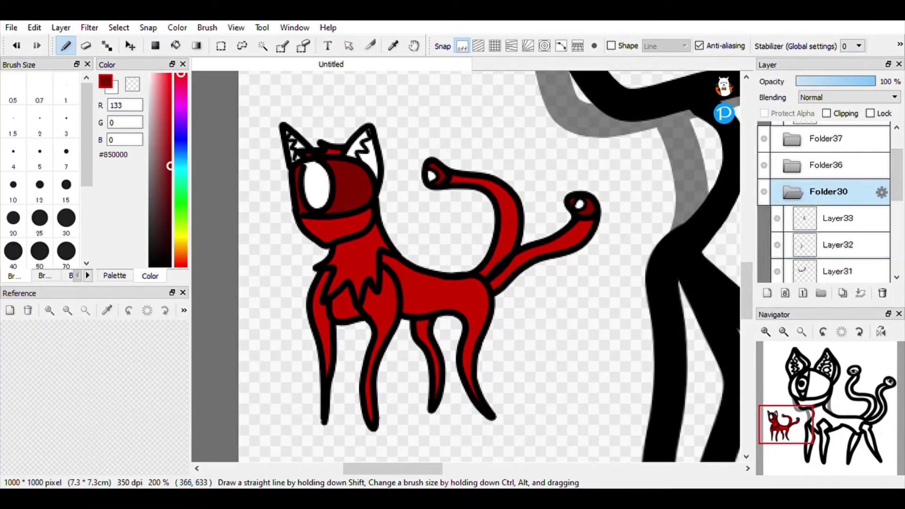
pyautogui.click(792, 192)
pyautogui.click(835, 270)
pyautogui.click(822, 293)
pyautogui.moveTo(895, 256); pyautogui.dragTo(896, 264)
pyautogui.moveTo(835, 278); pyautogui.dragTo(835, 258)
pyautogui.moveTo(834, 231); pyautogui.dragTo(835, 257)
pyautogui.moveTo(830, 203); pyautogui.dragTo(830, 230)
pyautogui.click(822, 183)
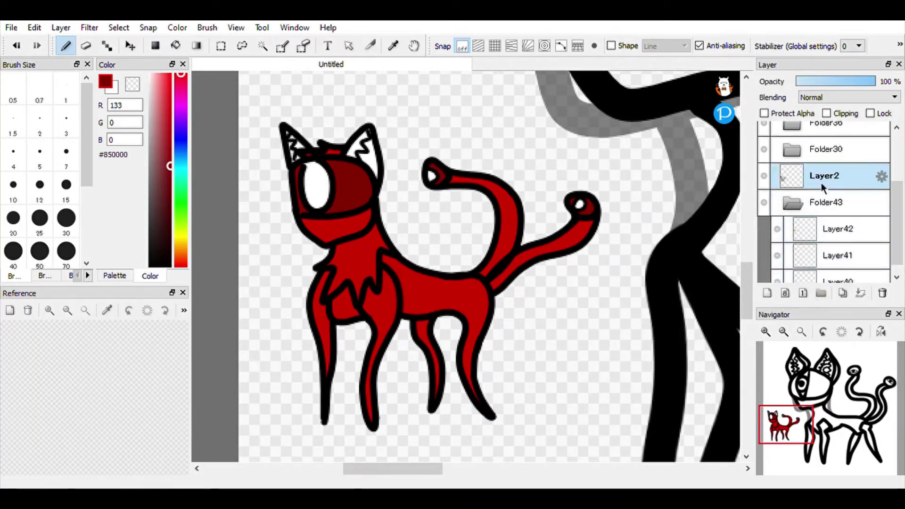
pyautogui.moveTo(822, 182); pyautogui.dragTo(823, 205)
pyautogui.click(792, 177)
# Move Folder38 below Folder30, directly above Folder43, and make its Layer39 active for bucket filling.
pyautogui.click(838, 162)
pyautogui.scroll(-5, 577, 209)
pyautogui.scroll(5, 572, 201)
pyautogui.scroll(-3, 423, 276)
pyautogui.scroll(3, 424, 279)
pyautogui.scroll(-3, 346, 217)
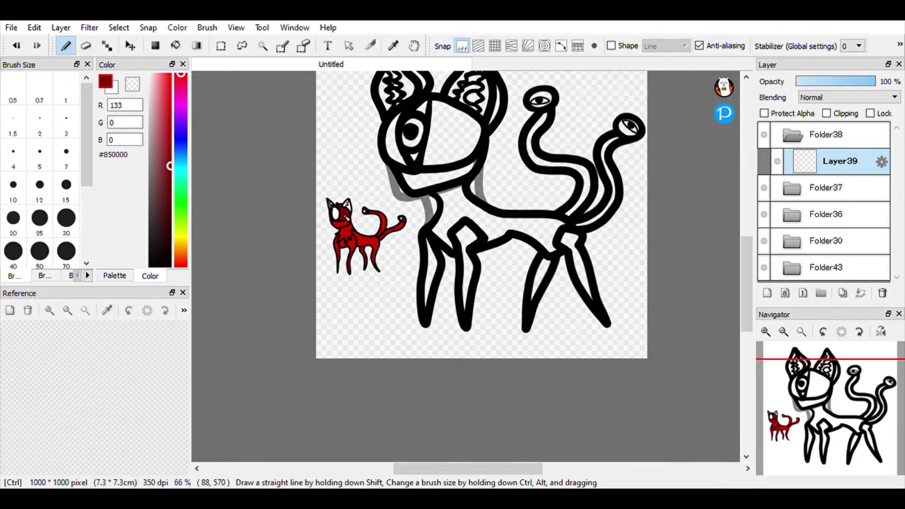
pyautogui.scroll(5, 347, 217)
pyautogui.scroll(-7, 347, 218)
pyautogui.scroll(2, 428, 181)
pyautogui.click(179, 49)
pyautogui.moveTo(825, 136); pyautogui.dragTo(821, 253)
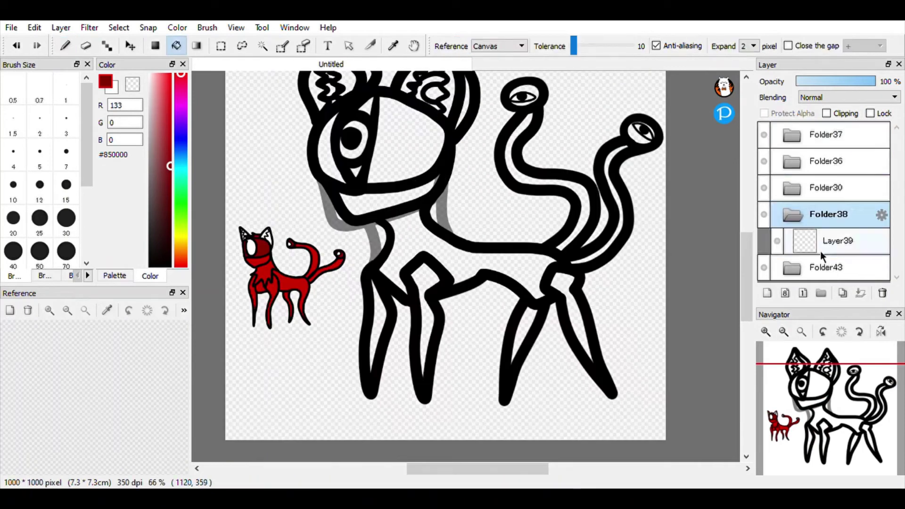
pyautogui.click(813, 240)
# Undo a trial dark red fill of the big cat's body and hide the grey head-and-neck guide lines in Folder30.
pyautogui.click(427, 249)
pyautogui.click(21, 48)
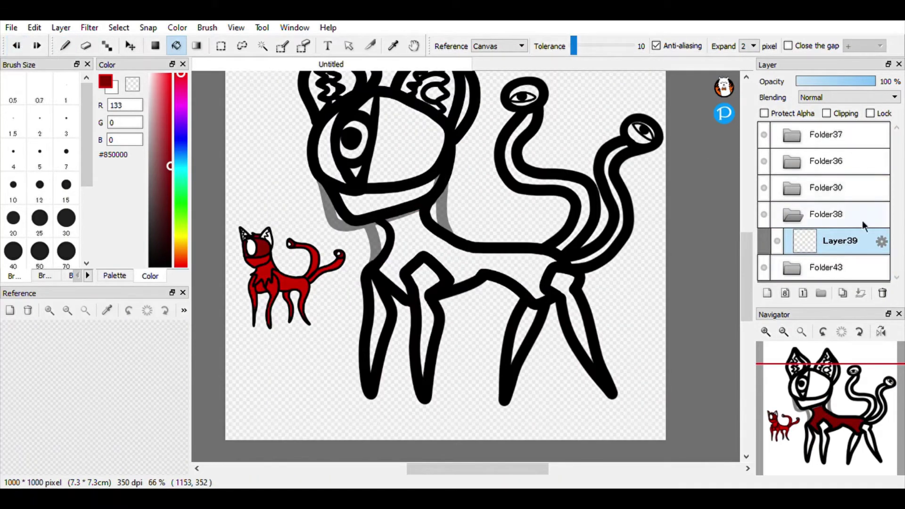
pyautogui.click(792, 188)
pyautogui.moveTo(897, 188); pyautogui.dragTo(897, 206)
pyautogui.click(778, 264)
pyautogui.click(793, 136)
# Fill the big cat's body, legs and both tails with dark red #850000 on Layer39.
pyautogui.click(822, 239)
pyautogui.click(406, 249)
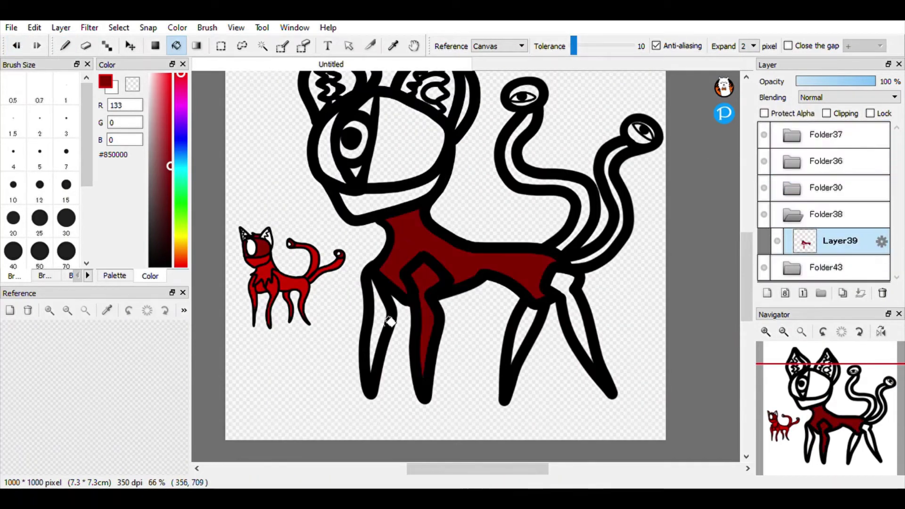
pyautogui.click(526, 330)
pyautogui.click(582, 325)
pyautogui.click(580, 198)
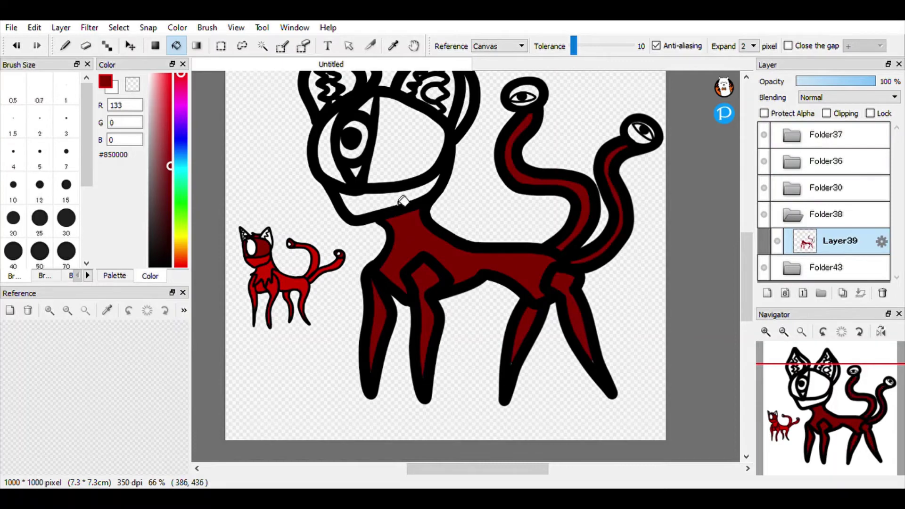
# Fill the big cat's lower jaw and the outer sides of both ears with dark red #850000 on Layer39.
pyautogui.click(402, 202)
pyautogui.scroll(-2, 402, 201)
pyautogui.scroll(3, 374, 127)
pyautogui.scroll(-1, 410, 169)
pyautogui.click(409, 173)
pyautogui.click(512, 208)
pyautogui.click(66, 45)
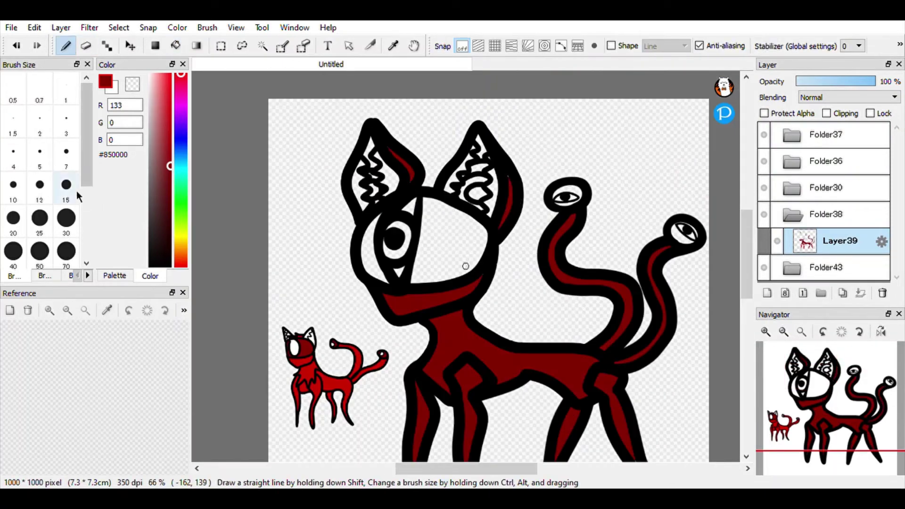
pyautogui.scroll(2, 519, 236)
pyautogui.scroll(-3, 527, 359)
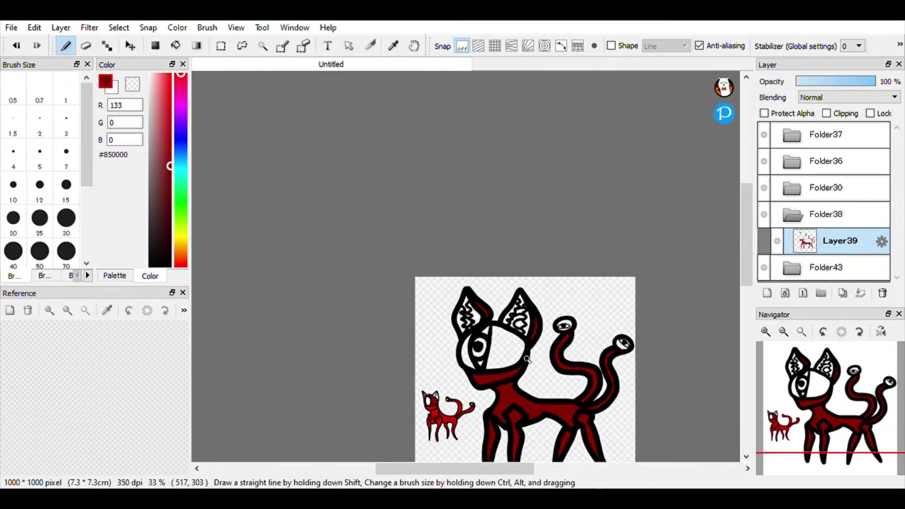
# Brush dark red #850000 into the upper inner tips of both of the big cat's ears on Layer39.
pyautogui.scroll(3, 527, 359)
pyautogui.scroll(-3, 277, 366)
pyautogui.scroll(1, 322, 450)
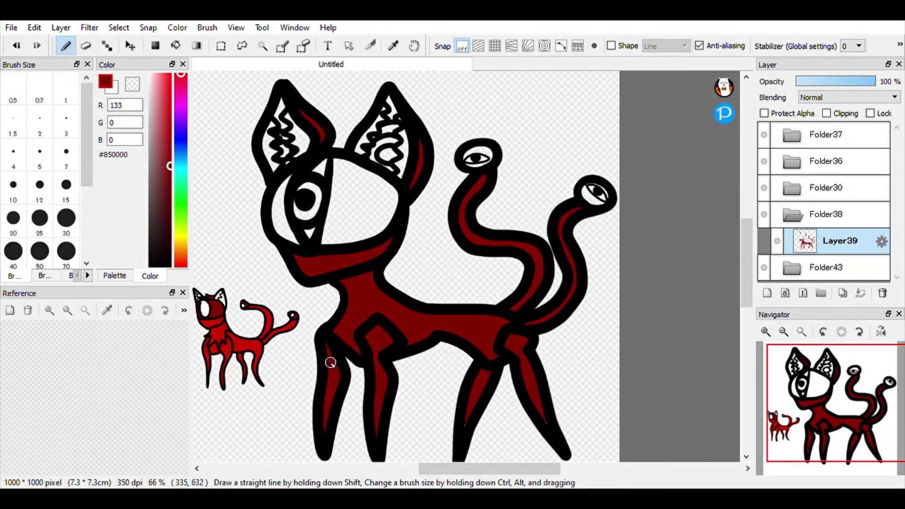
pyautogui.scroll(2, 578, 217)
pyautogui.scroll(-2, 307, 128)
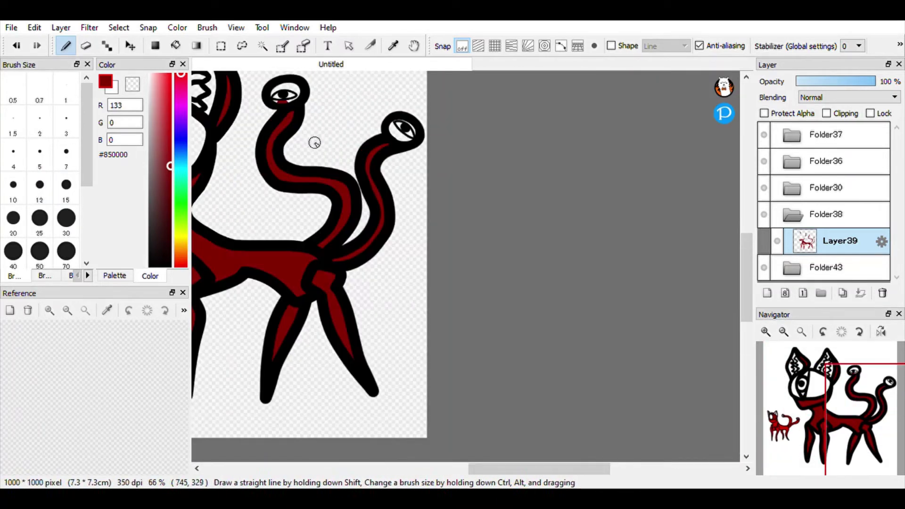
pyautogui.scroll(-1, 333, 260)
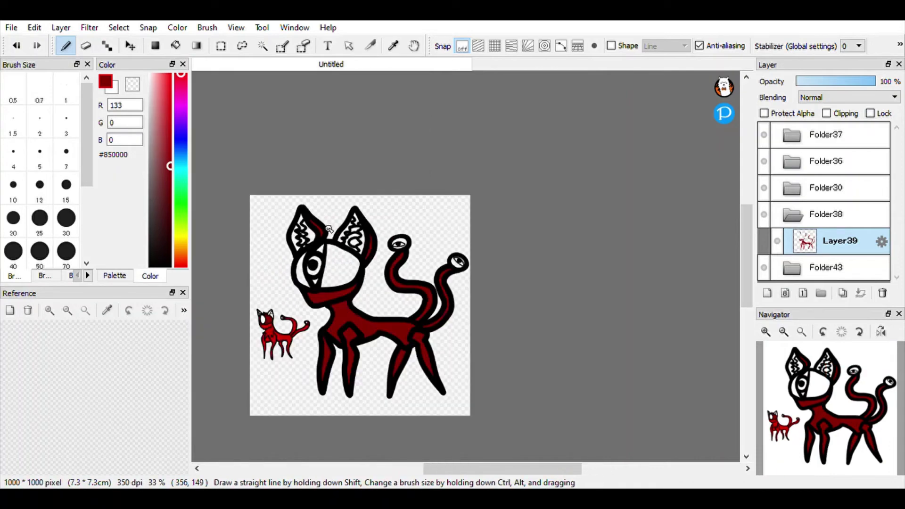
pyautogui.scroll(4, 329, 230)
pyautogui.scroll(-3, 408, 160)
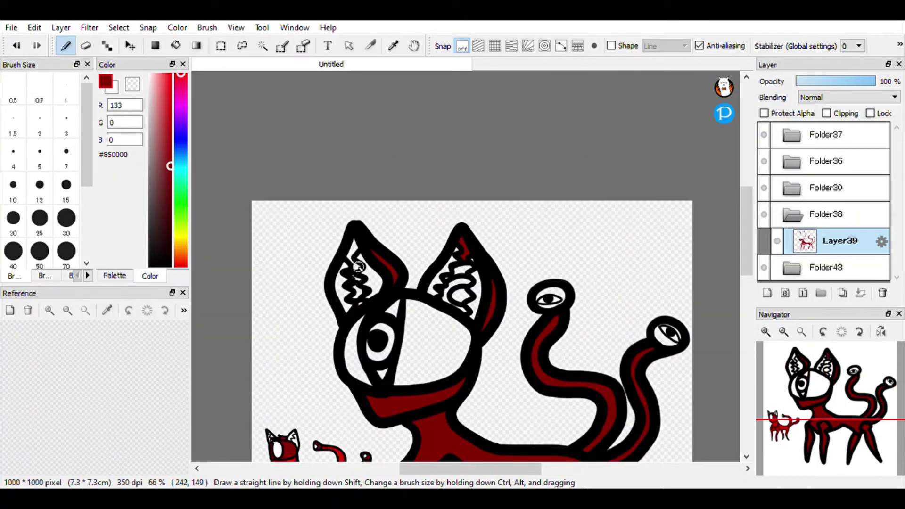
pyautogui.scroll(2, 358, 267)
pyautogui.scroll(-4, 346, 254)
pyautogui.scroll(2, 443, 310)
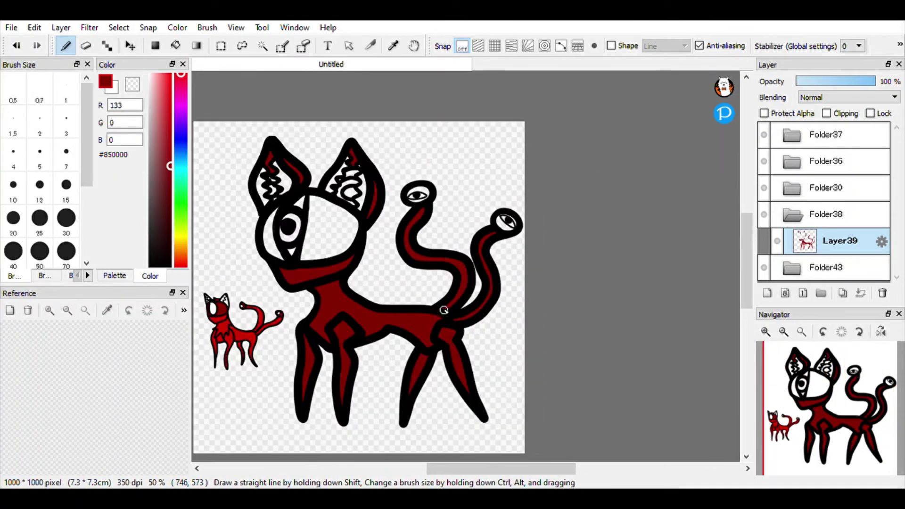
pyautogui.scroll(-2, 553, 326)
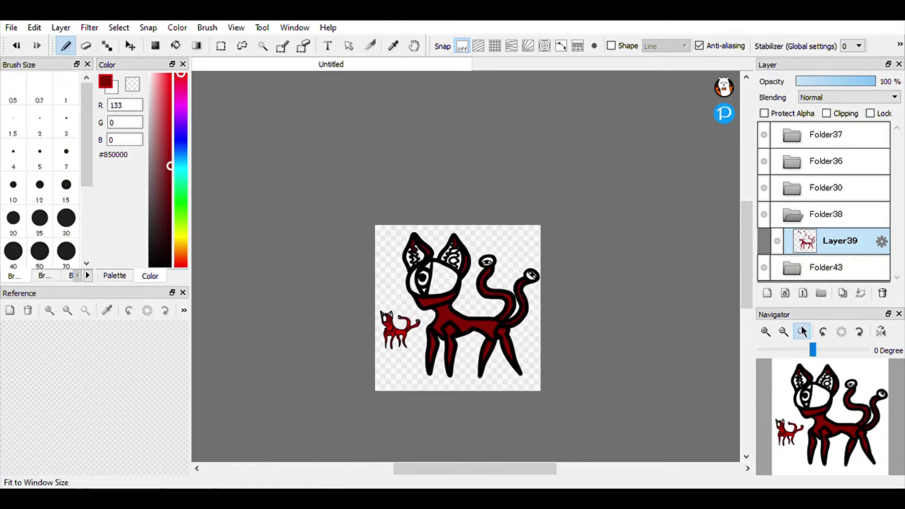
# Add a new layer above Layer39 and sample bright red #CD0000 from the small cat for bucket filling.
pyautogui.click(801, 332)
pyautogui.click(767, 293)
pyautogui.rightClick(319, 320)
pyautogui.click(175, 45)
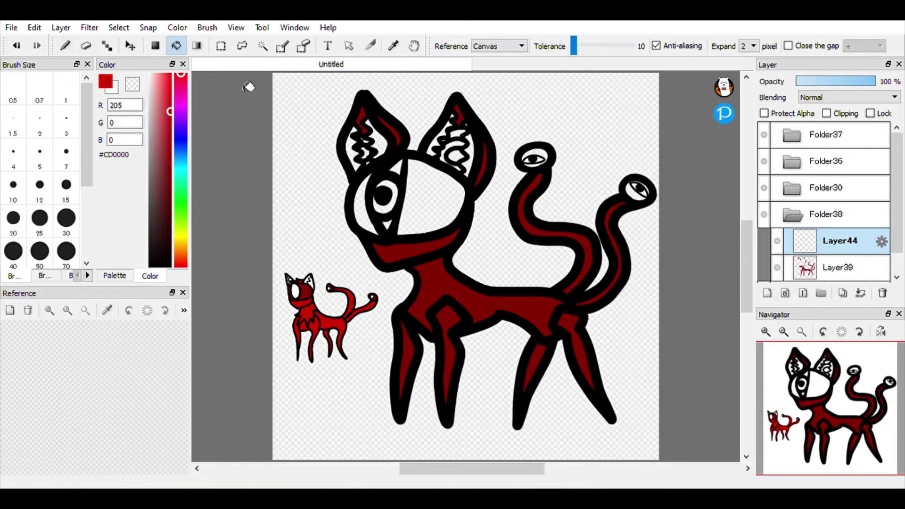
# Try filling both sides of the big cat's face with bright red #CD0000, then undo both fills.
pyautogui.click(430, 203)
pyautogui.click(361, 210)
pyautogui.click(17, 45)
pyautogui.click(16, 46)
# Fill both sides of the big cat's face around the eye with muted dark red #7D1C1C on Layer44.
pyautogui.click(429, 215)
pyautogui.scroll(2, 427, 215)
pyautogui.moveTo(171, 156)
pyautogui.mouseDown()
pyautogui.moveTo(172, 140)
pyautogui.moveTo(162, 143)
pyautogui.mouseUp()
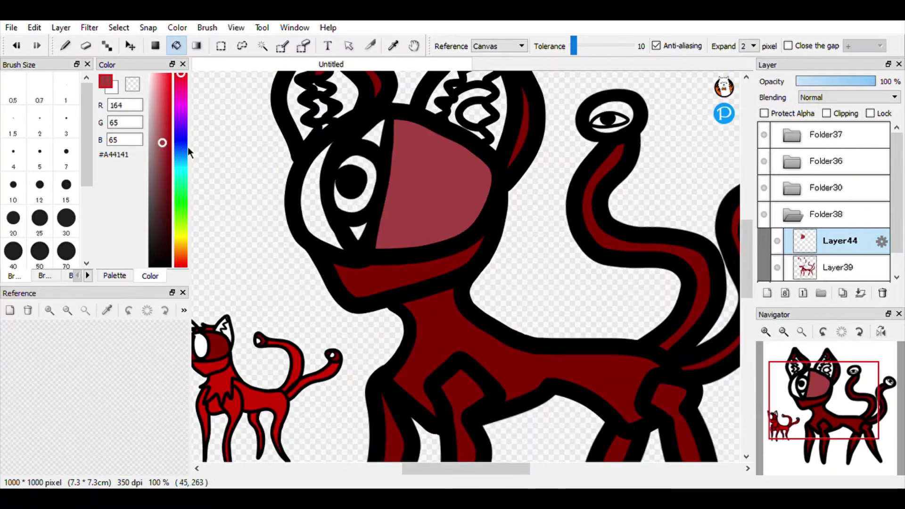
pyautogui.click(418, 209)
pyautogui.click(313, 203)
pyautogui.click(330, 223)
pyautogui.click(449, 233)
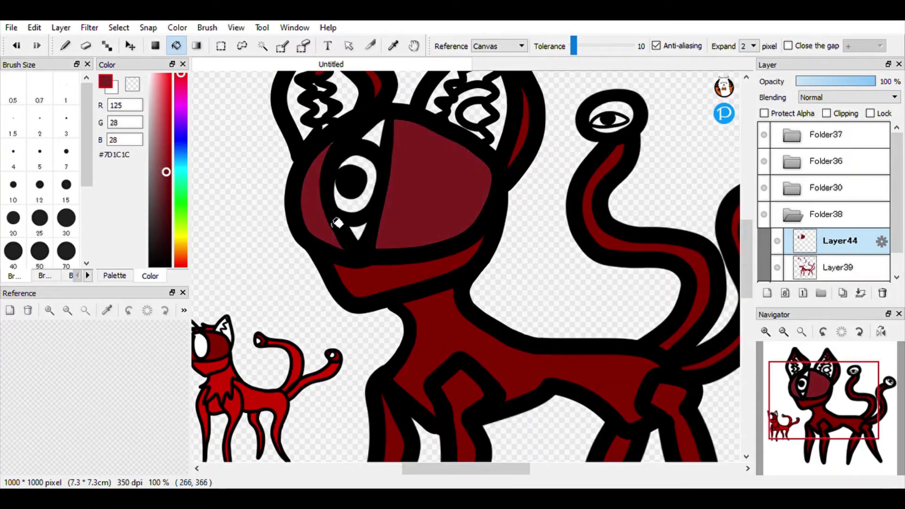
# Fill the wavy markings inside the big cat's right-hand ear with #7D1C1C and brush over the unfilled gaps.
pyautogui.click(65, 45)
pyautogui.scroll(-3, 408, 153)
pyautogui.scroll(2, 408, 147)
pyautogui.scroll(3, 462, 116)
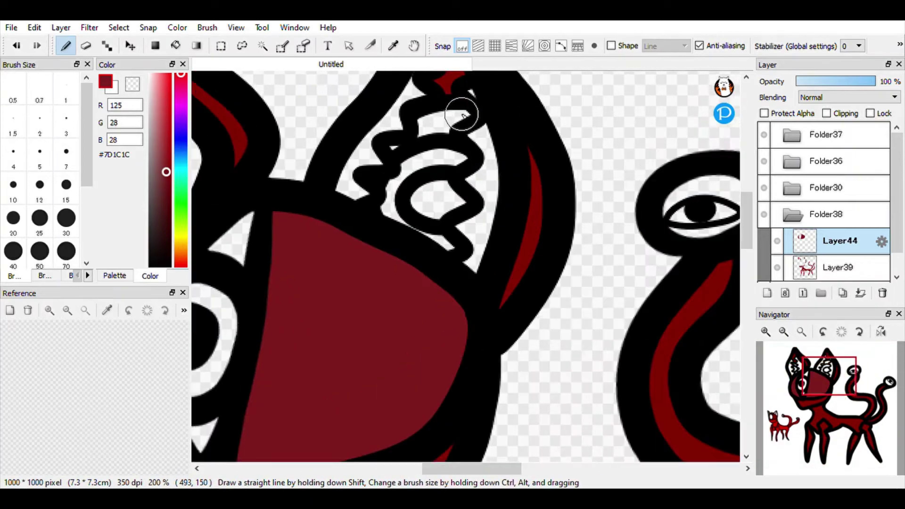
pyautogui.click(176, 46)
pyautogui.click(426, 186)
pyautogui.click(396, 203)
pyautogui.click(71, 46)
pyautogui.moveTo(451, 193); pyautogui.dragTo(429, 214)
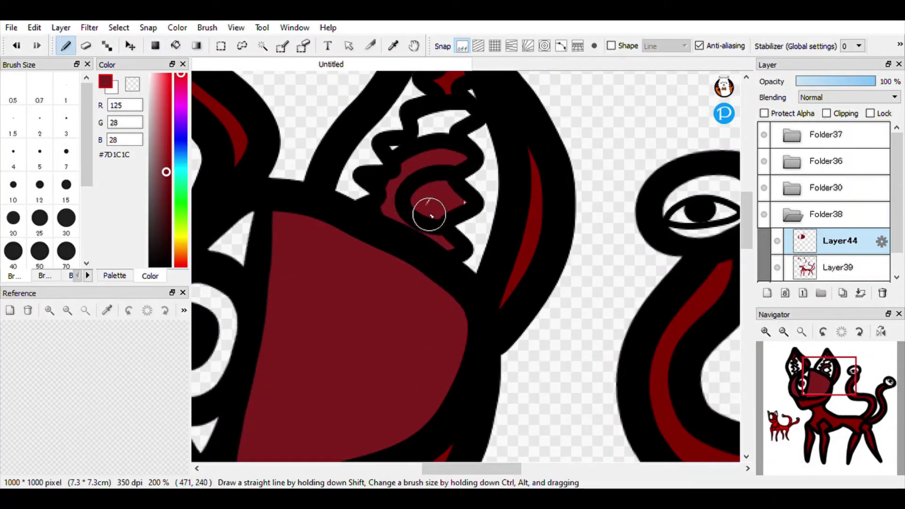
pyautogui.moveTo(458, 116); pyautogui.dragTo(438, 140)
# Brush #7D1C1C into the wavy markings inside the big cat's left-hand ear on Layer44.
pyautogui.scroll(-4, 427, 147)
pyautogui.scroll(5, 345, 124)
pyautogui.moveTo(436, 325); pyautogui.dragTo(434, 233)
# Colour the eyelids and eye areas on both tail tips with #7D1C1C, using bucket fills and brush strokes.
pyautogui.scroll(-5, 435, 232)
pyautogui.scroll(5, 602, 244)
pyautogui.click(178, 46)
pyautogui.click(509, 234)
pyautogui.click(482, 294)
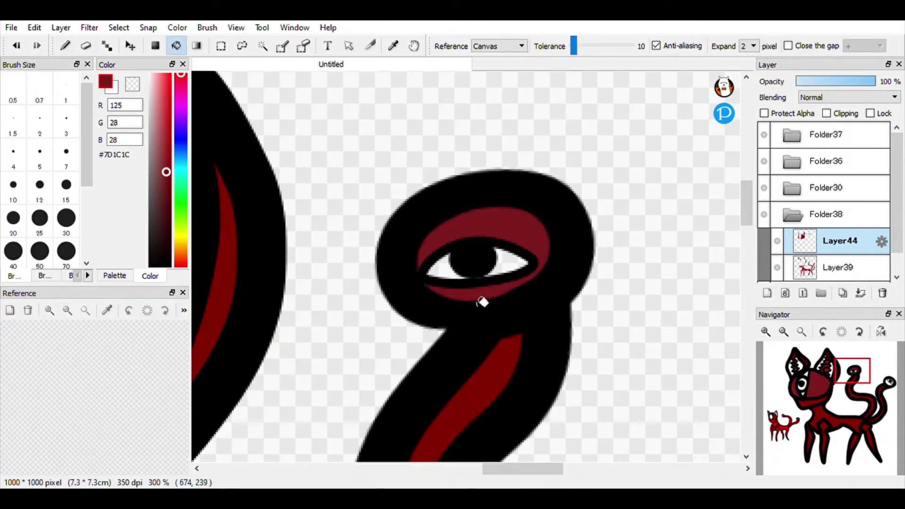
pyautogui.click(67, 47)
pyautogui.moveTo(404, 273); pyautogui.dragTo(473, 261)
pyautogui.scroll(-2, 475, 263)
pyautogui.moveTo(566, 306); pyautogui.dragTo(516, 263)
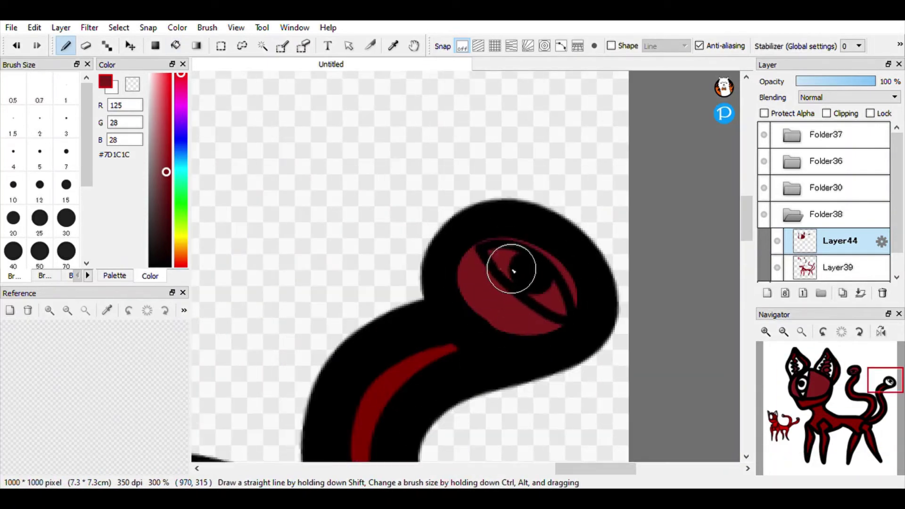
pyautogui.scroll(-4, 515, 263)
# Add a new layer above Layer44 and paint the inner ear areas beside the wavy markings white #FFFFFF.
pyautogui.click(802, 332)
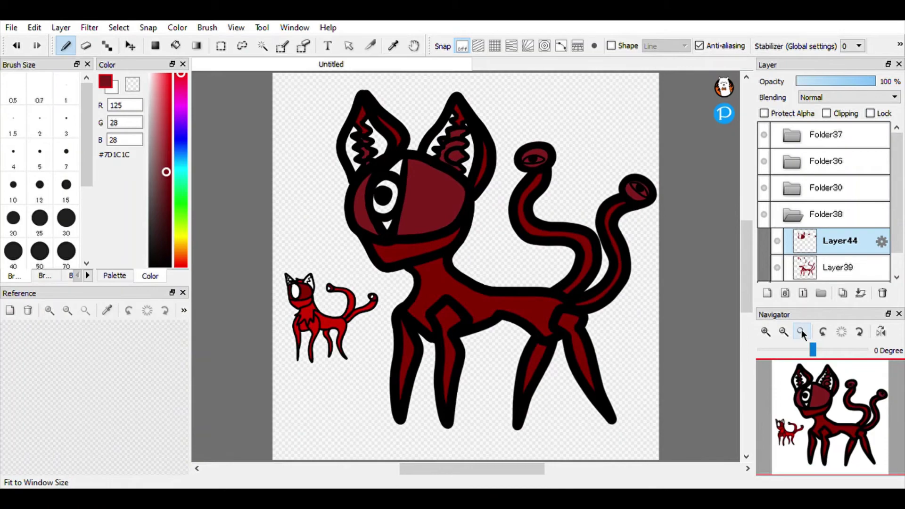
pyautogui.click(768, 292)
pyautogui.moveTo(162, 156); pyautogui.dragTo(149, 75)
pyautogui.scroll(4, 324, 250)
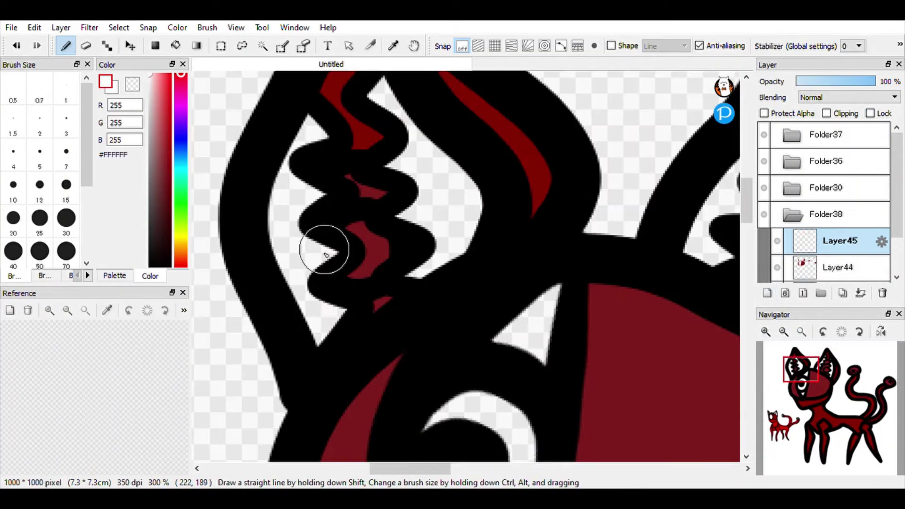
pyautogui.moveTo(320, 323); pyautogui.dragTo(291, 184)
pyautogui.scroll(-2, 291, 170)
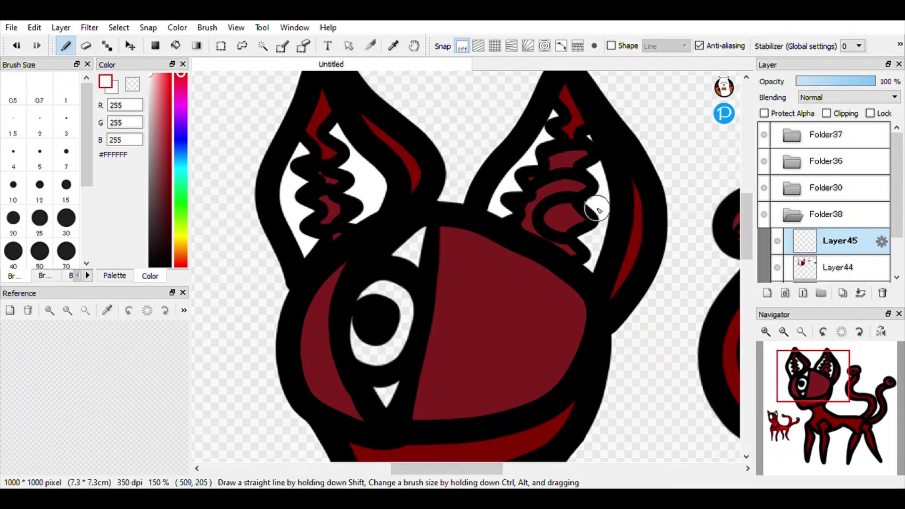
pyautogui.scroll(2, 570, 313)
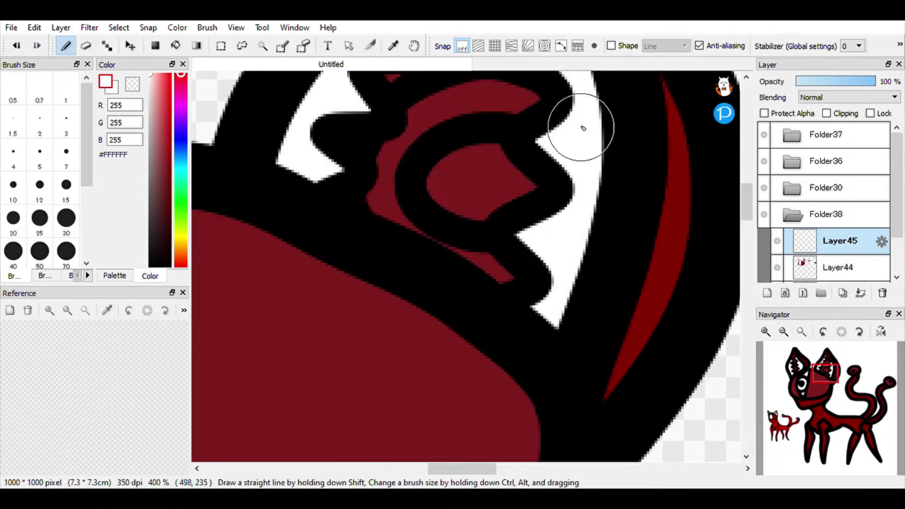
pyautogui.scroll(-5, 566, 156)
# Paint the eye whites on both tail tips white #FFFFFF around the black pupils on Layer45.
pyautogui.scroll(8, 566, 151)
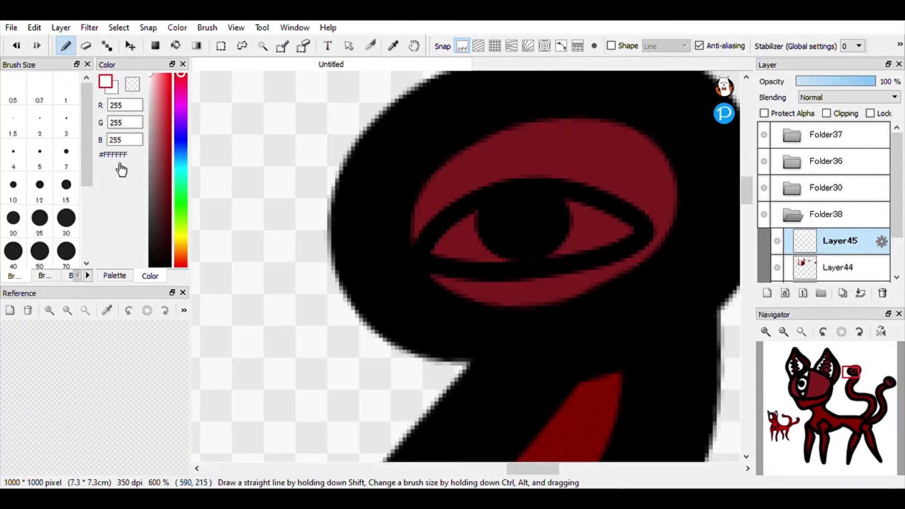
pyautogui.moveTo(497, 256)
pyautogui.mouseDown()
pyautogui.moveTo(456, 254)
pyautogui.moveTo(491, 215)
pyautogui.moveTo(540, 254)
pyautogui.moveTo(557, 203)
pyautogui.mouseUp()
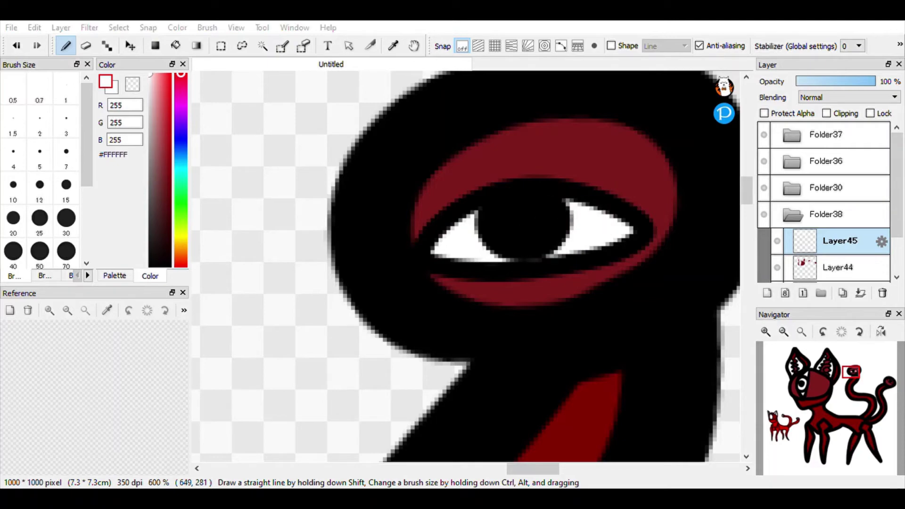
pyautogui.scroll(-5, 464, 369)
pyautogui.scroll(5, 508, 368)
pyautogui.moveTo(675, 400)
pyautogui.mouseDown()
pyautogui.moveTo(507, 368)
pyautogui.moveTo(408, 273)
pyautogui.moveTo(512, 354)
pyautogui.mouseUp()
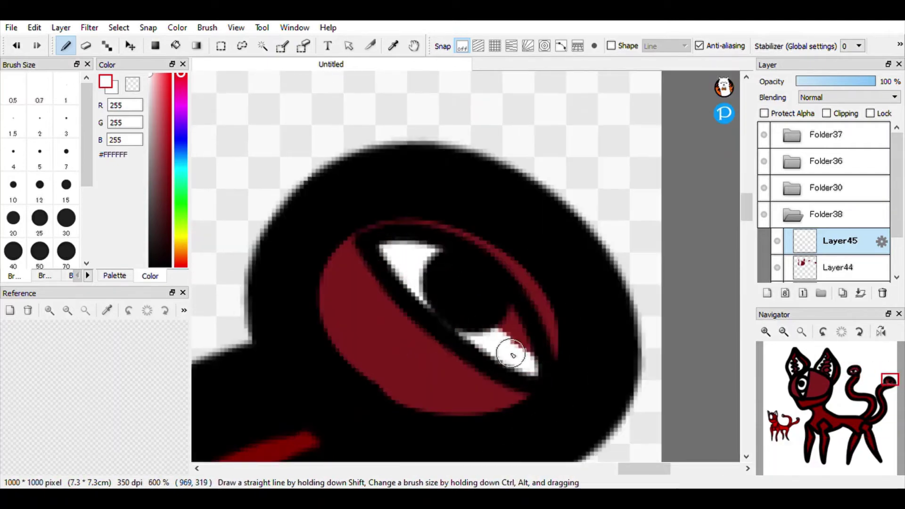
# Paint the small triangles above and below the big cat's face eye white #FFFFFF.
pyautogui.scroll(-10, 372, 448)
pyautogui.scroll(6, 371, 448)
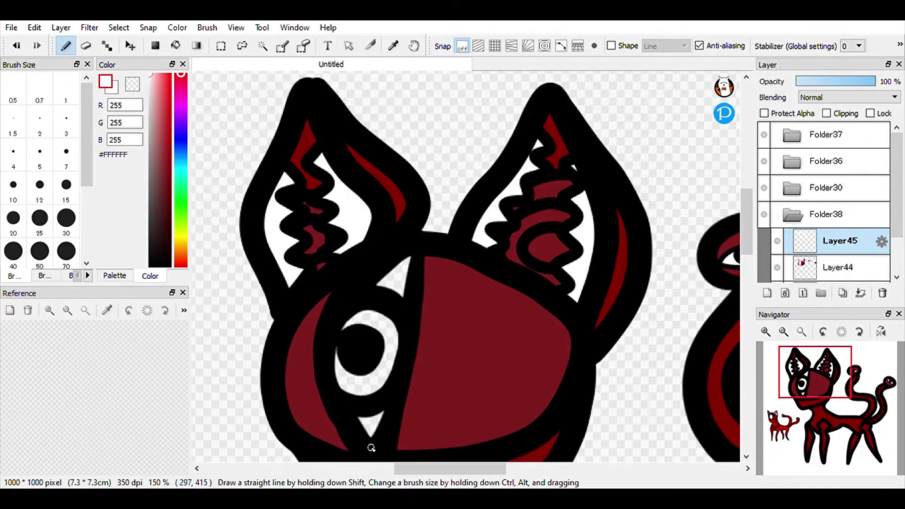
pyautogui.scroll(4, 372, 436)
pyautogui.moveTo(410, 350); pyautogui.dragTo(364, 433)
pyautogui.scroll(-5, 367, 427)
pyautogui.scroll(4, 384, 325)
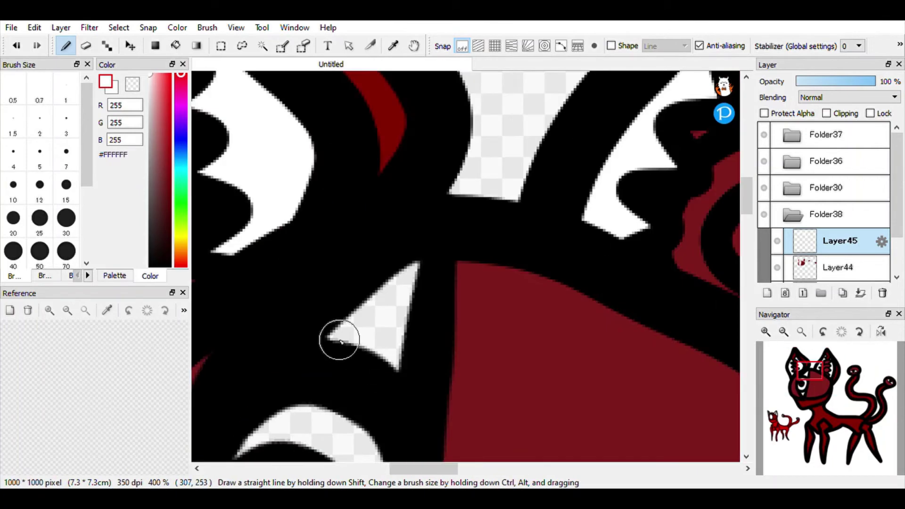
pyautogui.moveTo(339, 340)
pyautogui.mouseDown()
pyautogui.moveTo(407, 277)
pyautogui.moveTo(366, 350)
pyautogui.moveTo(402, 287)
pyautogui.mouseUp()
# Paint the ring around the pupil of the big cat's face eye white #FFFFFF.
pyautogui.scroll(-5, 418, 273)
pyautogui.scroll(3, 411, 309)
pyautogui.scroll(2, 401, 339)
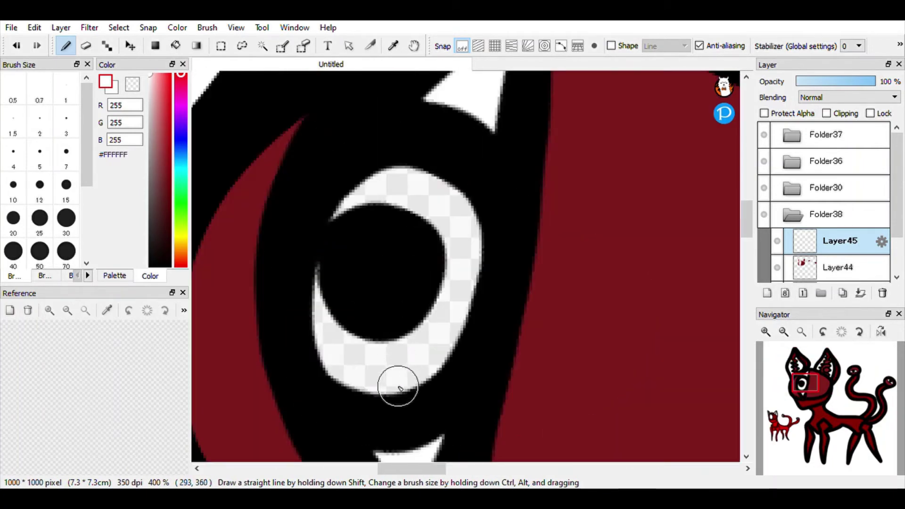
pyautogui.moveTo(396, 384)
pyautogui.mouseDown()
pyautogui.moveTo(325, 290)
pyautogui.moveTo(461, 265)
pyautogui.moveTo(413, 380)
pyautogui.moveTo(382, 178)
pyautogui.mouseUp()
pyautogui.scroll(-6, 313, 238)
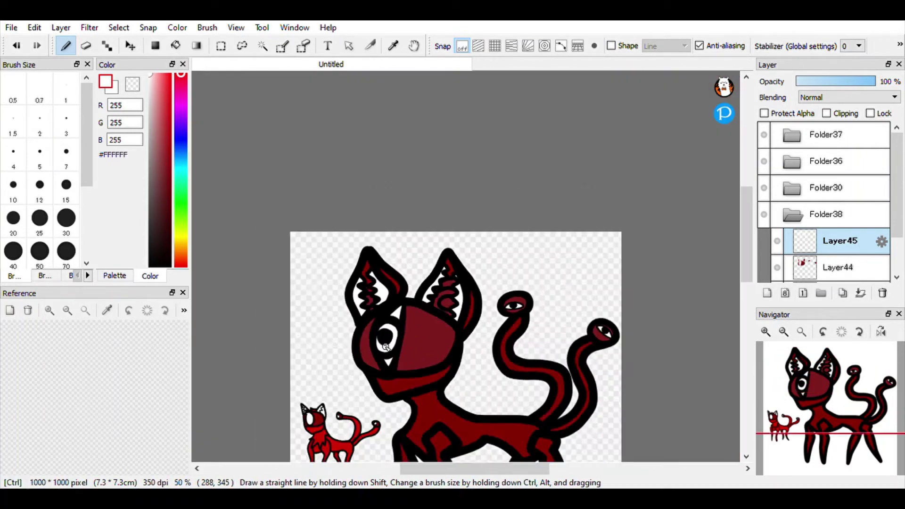
# Add a new layer above Layer45 and paint the ring around the face eye's pupil light grey #C3C3C3.
pyautogui.scroll(5, 401, 330)
pyautogui.click(145, 90)
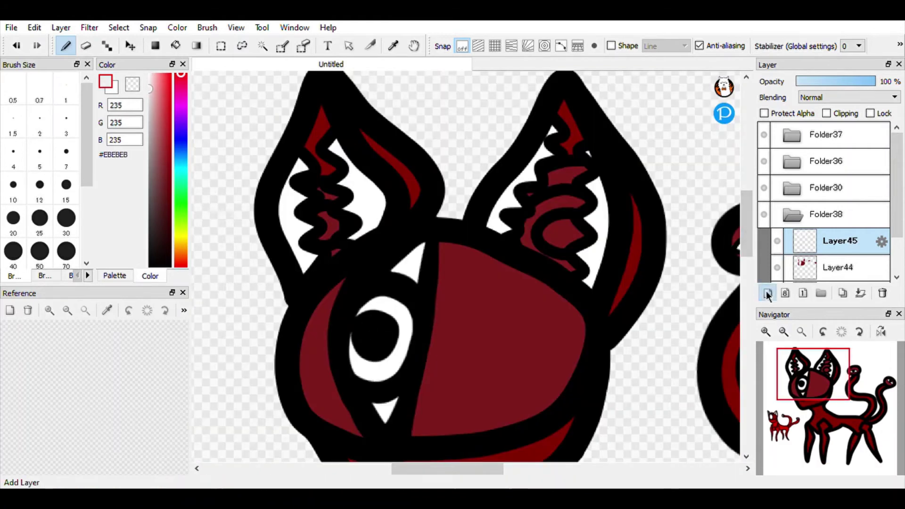
pyautogui.click(768, 293)
pyautogui.scroll(2, 339, 393)
pyautogui.moveTo(349, 394)
pyautogui.mouseDown()
pyautogui.moveTo(311, 299)
pyautogui.moveTo(346, 387)
pyautogui.moveTo(381, 363)
pyautogui.moveTo(367, 237)
pyautogui.mouseUp()
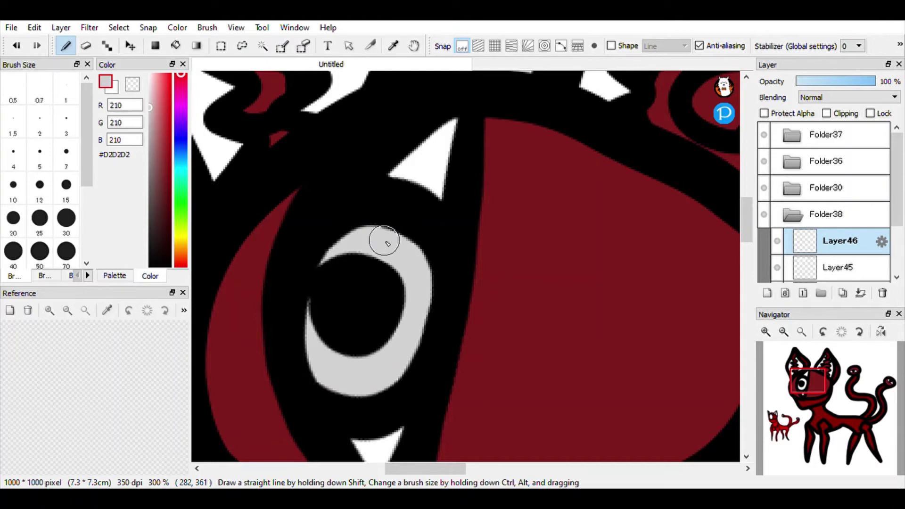
pyautogui.scroll(-4, 386, 243)
pyautogui.scroll(3, 387, 242)
pyautogui.scroll(3, 332, 244)
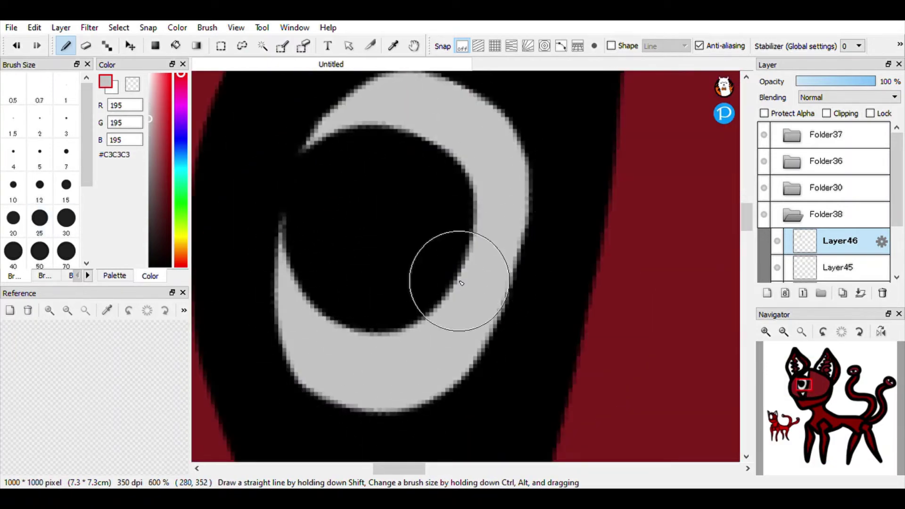
# Paint the whites of both tail-tip eyes light grey #C3C3C3 on Layer46.
pyautogui.scroll(-10, 457, 281)
pyautogui.scroll(8, 506, 198)
pyautogui.scroll(3, 506, 198)
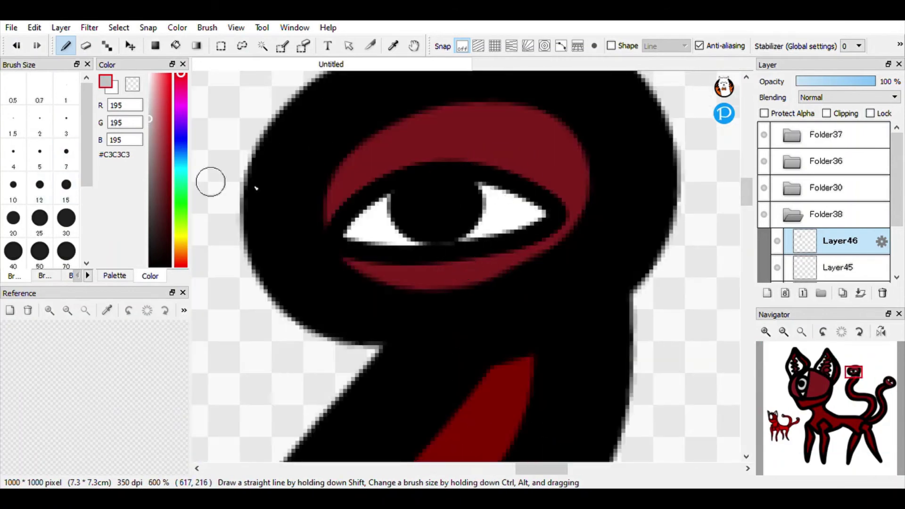
pyautogui.scroll(-3, 505, 202)
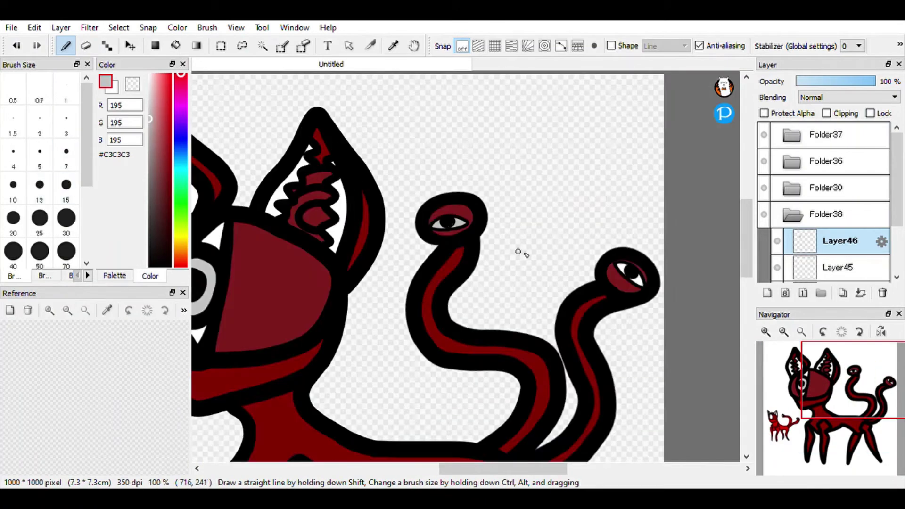
pyautogui.scroll(3, 519, 253)
pyautogui.moveTo(532, 243); pyautogui.dragTo(479, 179)
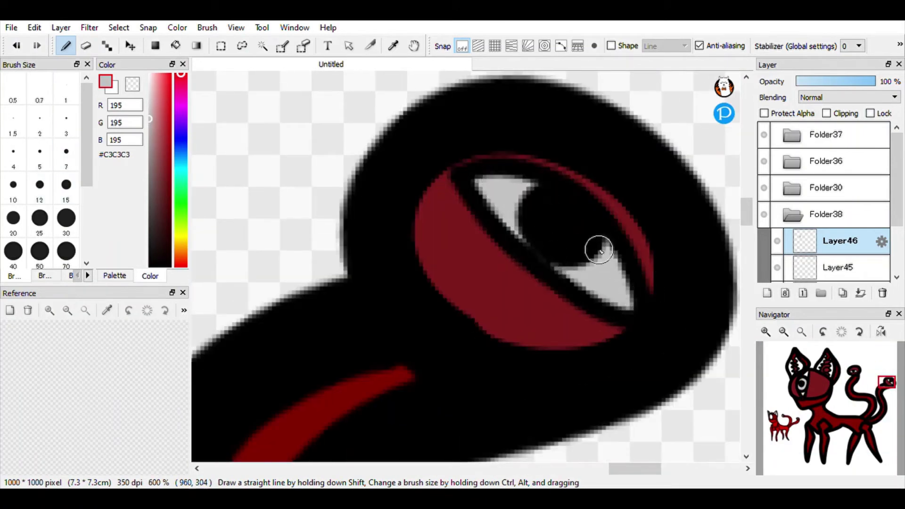
pyautogui.scroll(-5, 599, 250)
pyautogui.scroll(-1, 569, 319)
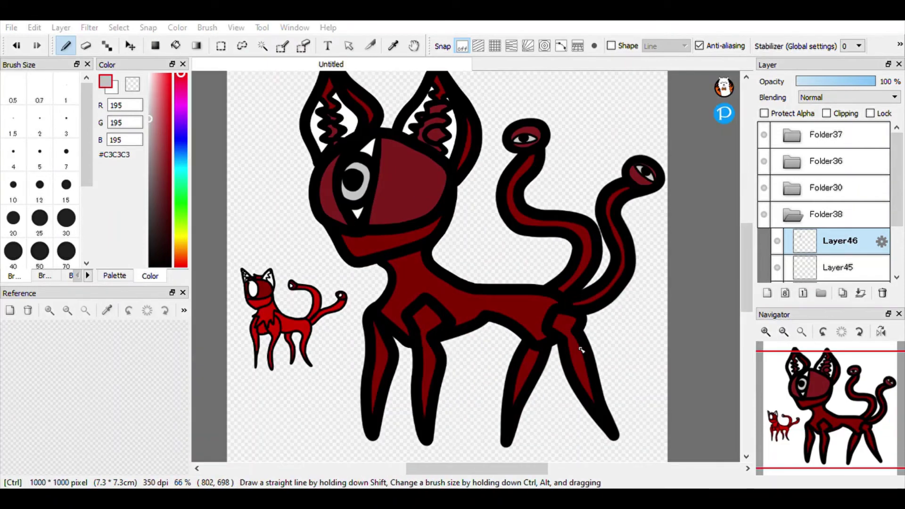
# Add a new layer above Layer46 and fill the big cat's legs and outer tail with #7D1C1C sampled from the face.
pyautogui.rightClick(428, 203)
pyautogui.click(768, 294)
pyautogui.press('g')
pyautogui.click(399, 337)
pyautogui.click(436, 333)
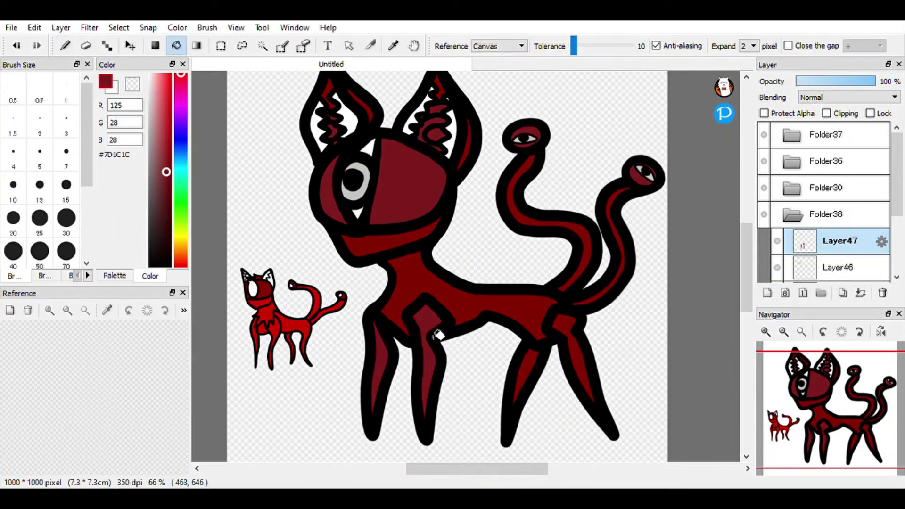
pyautogui.click(622, 229)
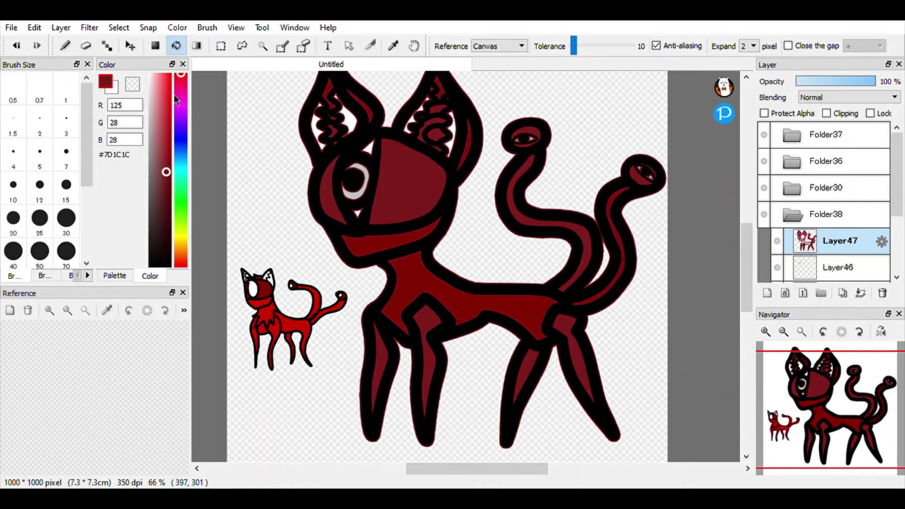
# Undo the stray #7D1C1C background fill around the outlines while keeping the leg and outer tail fills on Layer47.
pyautogui.click(17, 46)
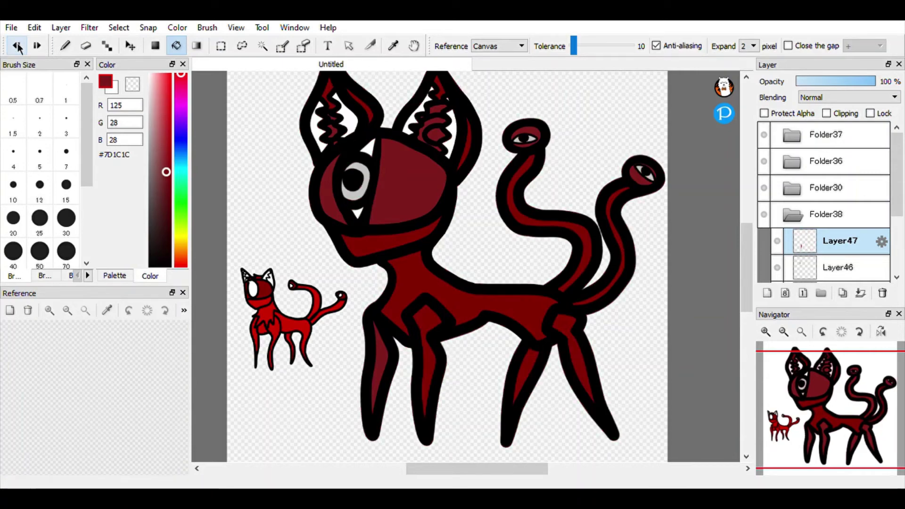
pyautogui.click(17, 47)
pyautogui.click(38, 47)
pyautogui.click(38, 47)
pyautogui.scroll(2, 641, 285)
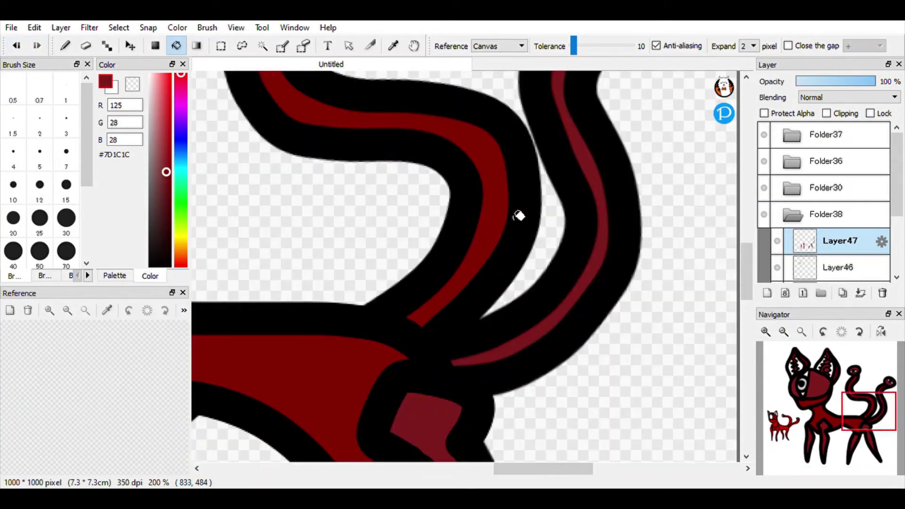
# Darken the leg and outer tail fills on Layer47.
pyautogui.scroll(-3, 510, 207)
pyautogui.click(802, 331)
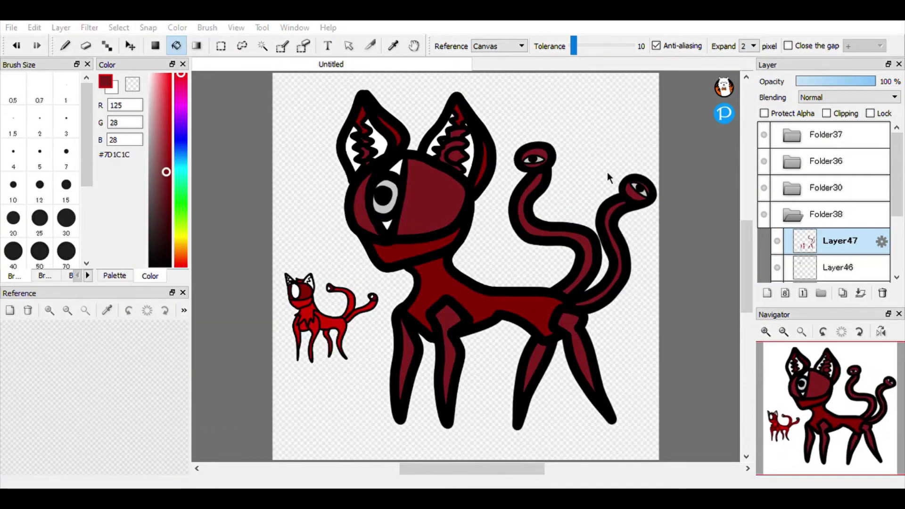
pyautogui.moveTo(311, 188); pyautogui.dragTo(304, 191)
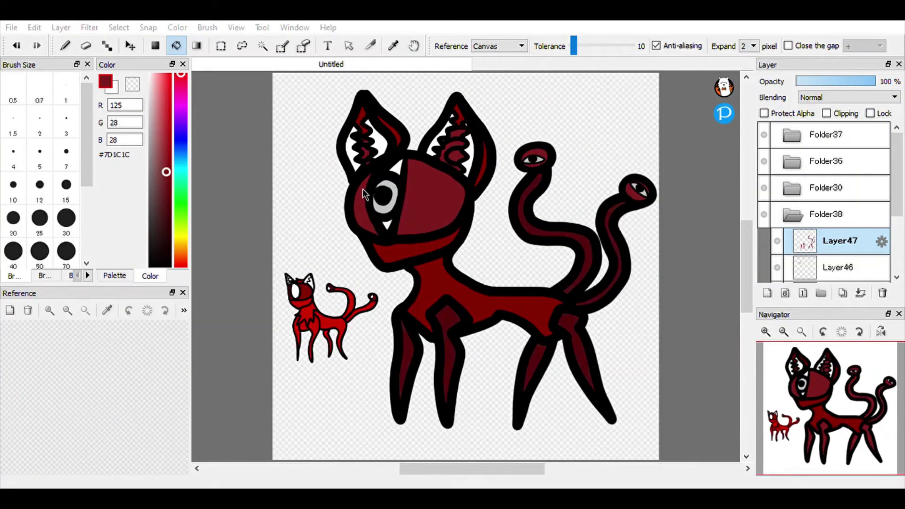
pyautogui.click(255, 222)
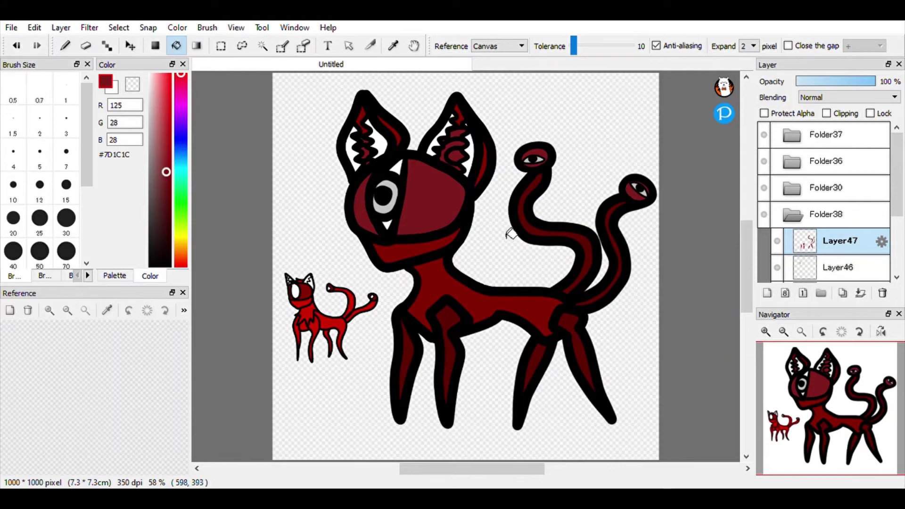
# Add a new layer above Layer47 and recolour the inner-ear ring markings with #5E0000 sampled from the front leg.
pyautogui.scroll(5, 399, 160)
pyautogui.scroll(-4, 534, 268)
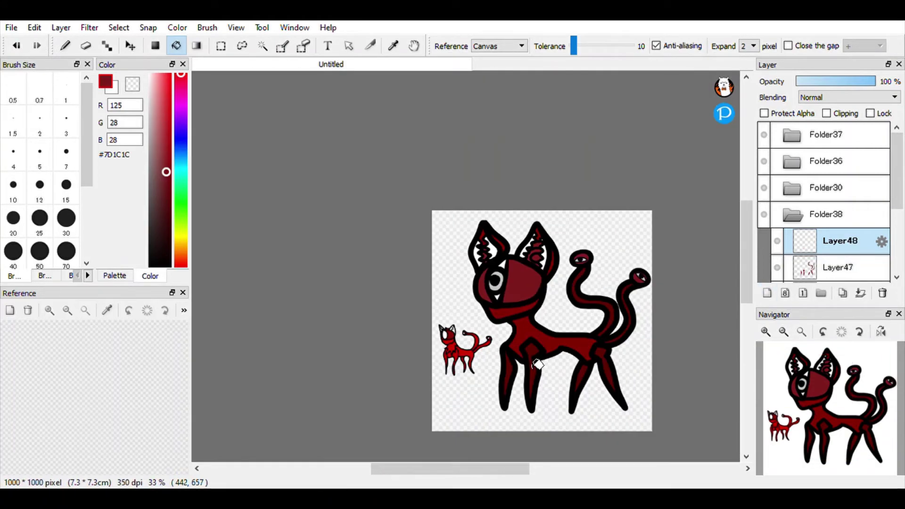
pyautogui.rightClick(530, 347)
pyautogui.scroll(5, 538, 253)
pyautogui.click(540, 270)
pyautogui.click(523, 232)
pyautogui.press('b')
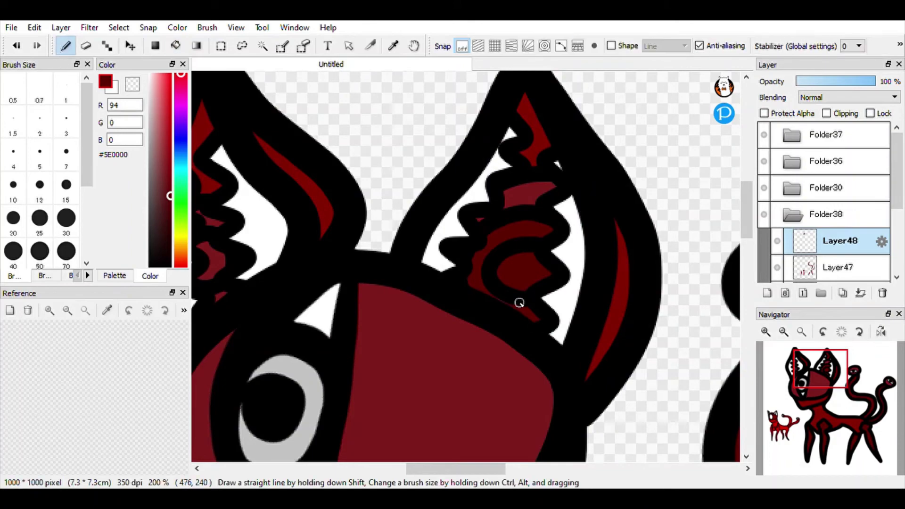
pyautogui.scroll(2, 499, 235)
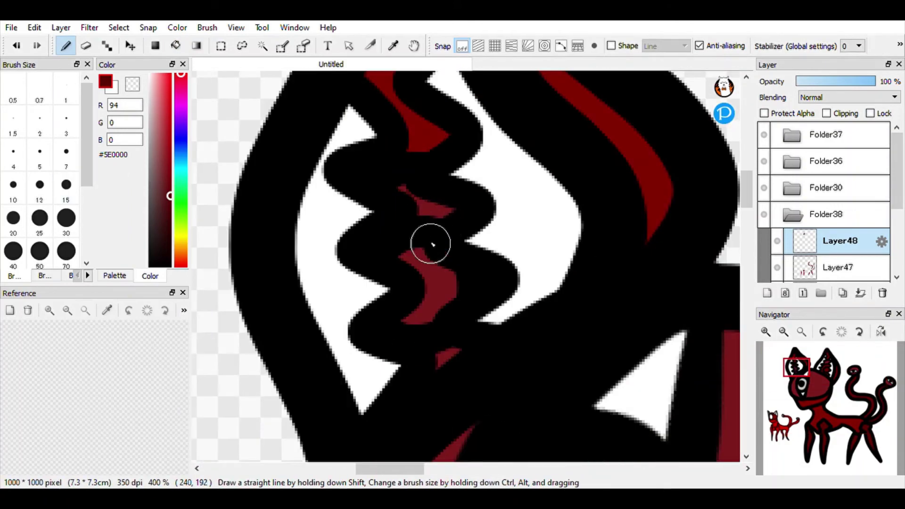
pyautogui.scroll(-5, 456, 317)
pyautogui.scroll(3, 471, 306)
# Add a new layer above Layer48 and paint the inner-ear centres and the triangles above and below the face eye #310000.
pyautogui.click(767, 293)
pyautogui.click(170, 206)
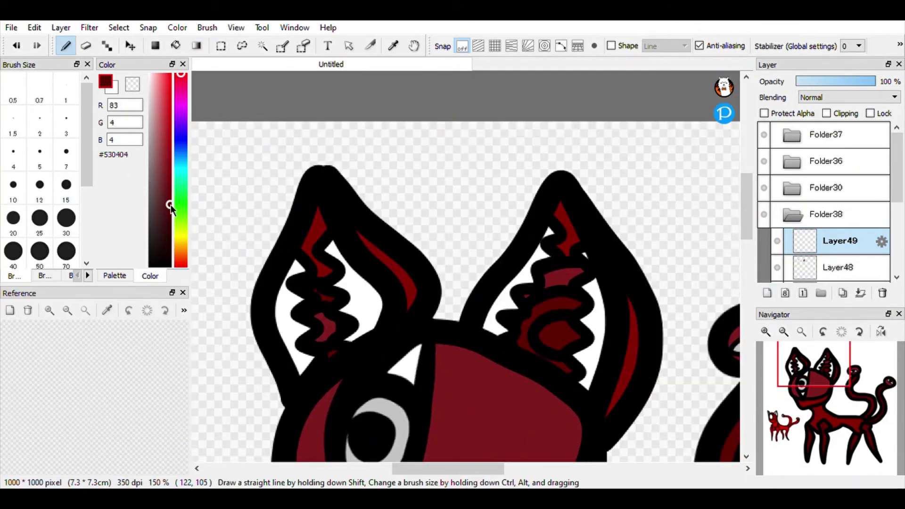
pyautogui.scroll(3, 536, 348)
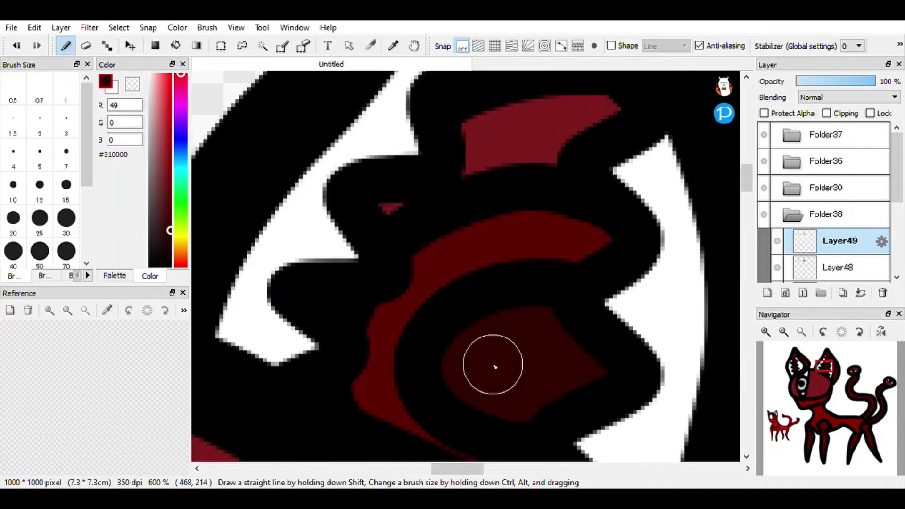
pyautogui.scroll(-6, 493, 363)
pyautogui.scroll(1, 418, 211)
pyautogui.scroll(3, 418, 210)
pyautogui.scroll(-3, 416, 384)
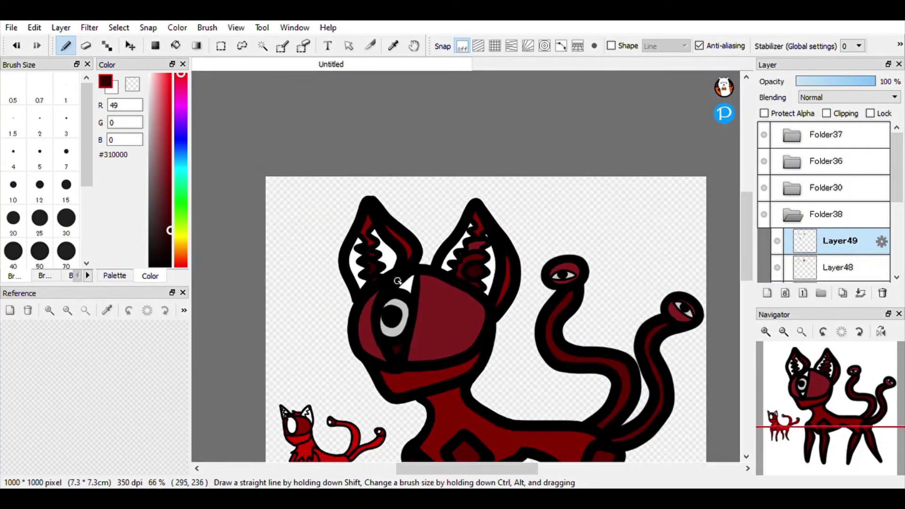
pyautogui.scroll(3, 418, 293)
pyautogui.scroll(-3, 412, 272)
pyautogui.scroll(-3, 412, 272)
pyautogui.scroll(2, 486, 273)
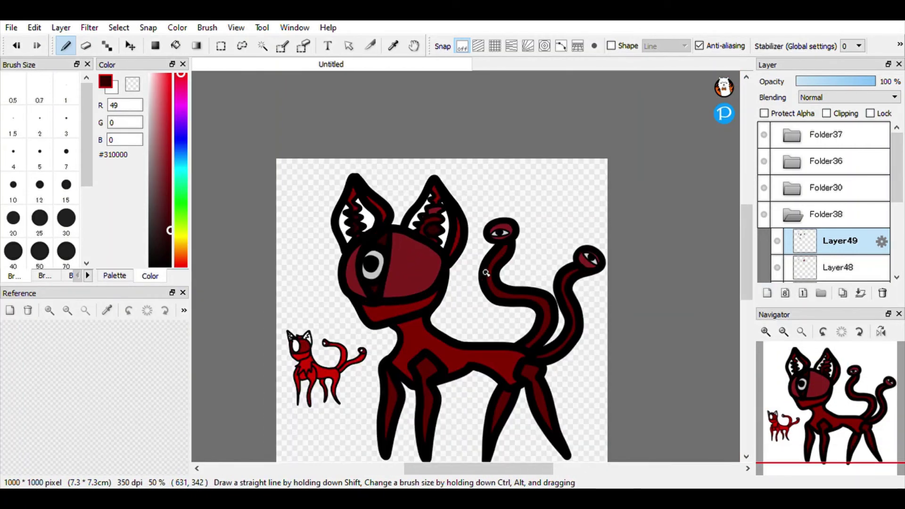
# Fill the chin band and the outer strips of both ears with #310000 on Layer49.
pyautogui.press('g')
pyautogui.scroll(3, 392, 315)
pyautogui.scroll(-3, 360, 309)
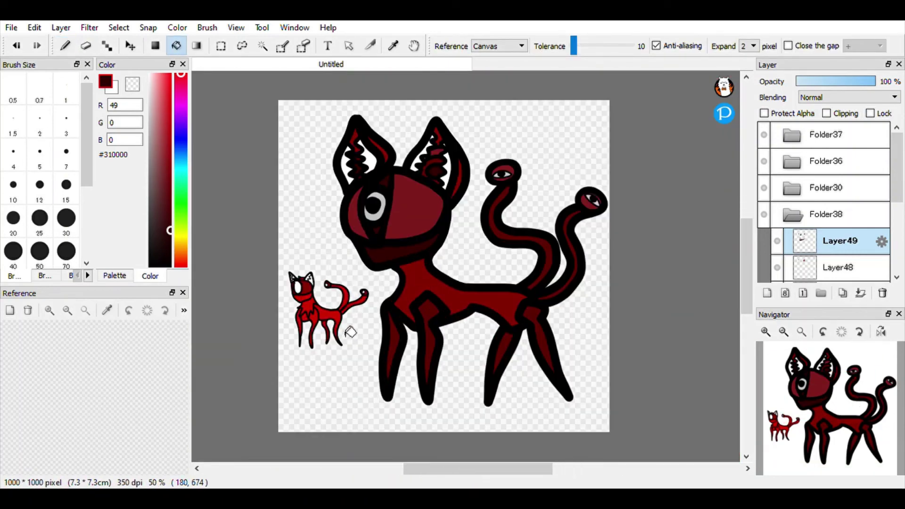
pyautogui.scroll(2, 492, 199)
pyautogui.click(492, 200)
pyautogui.scroll(-3, 491, 200)
pyautogui.click(805, 332)
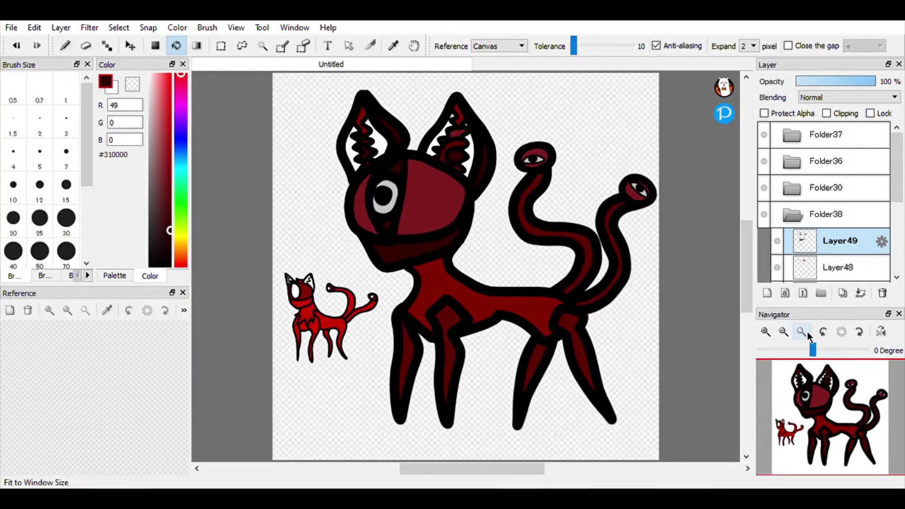
# Add a new layer above Layer49 and darken the small inner-ear markings with #200000.
pyautogui.scroll(3, 453, 169)
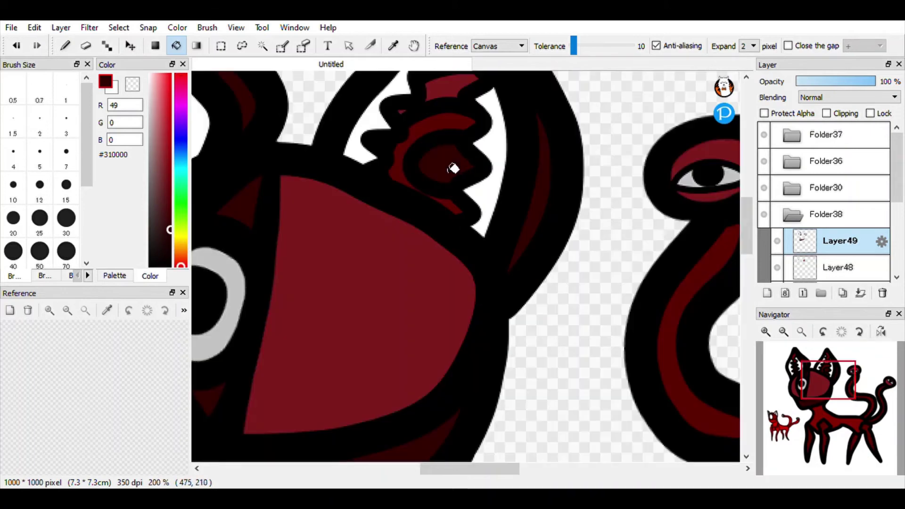
pyautogui.scroll(-3, 453, 171)
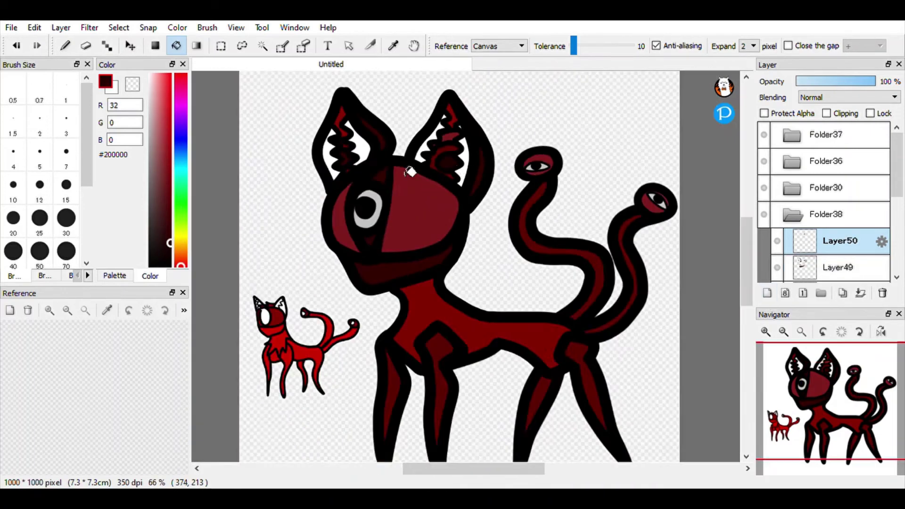
pyautogui.scroll(3, 410, 172)
pyautogui.scroll(-5, 304, 172)
pyautogui.scroll(3, 311, 177)
pyautogui.scroll(-2, 353, 203)
pyautogui.scroll(2, 354, 202)
pyautogui.scroll(-2, 354, 201)
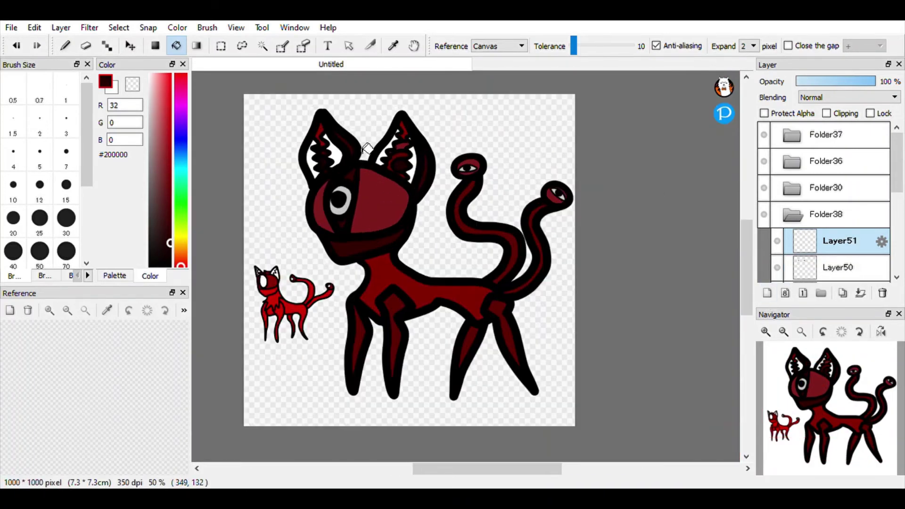
# Try filling the white inner-ear areas with pale yellow #FFF88B on Layer51 and discard that fill.
pyautogui.scroll(2, 367, 149)
pyautogui.click(178, 233)
pyautogui.click(291, 189)
pyautogui.click(436, 202)
pyautogui.scroll(2, 500, 131)
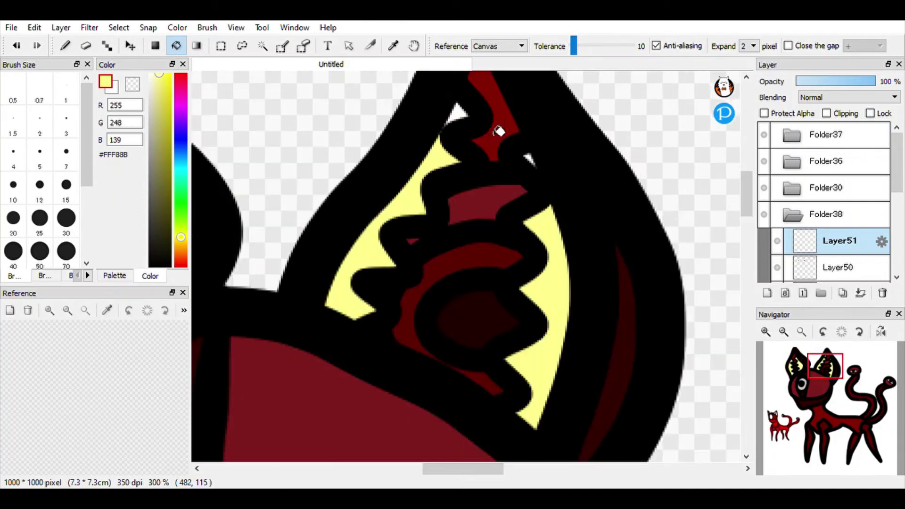
pyautogui.scroll(-2, 538, 169)
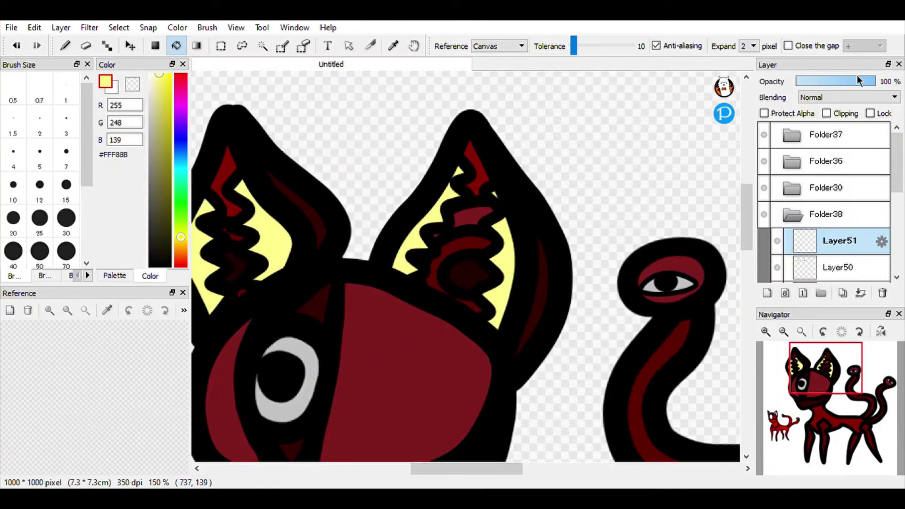
pyautogui.scroll(-1, 503, 217)
pyautogui.click(883, 292)
pyautogui.click(763, 295)
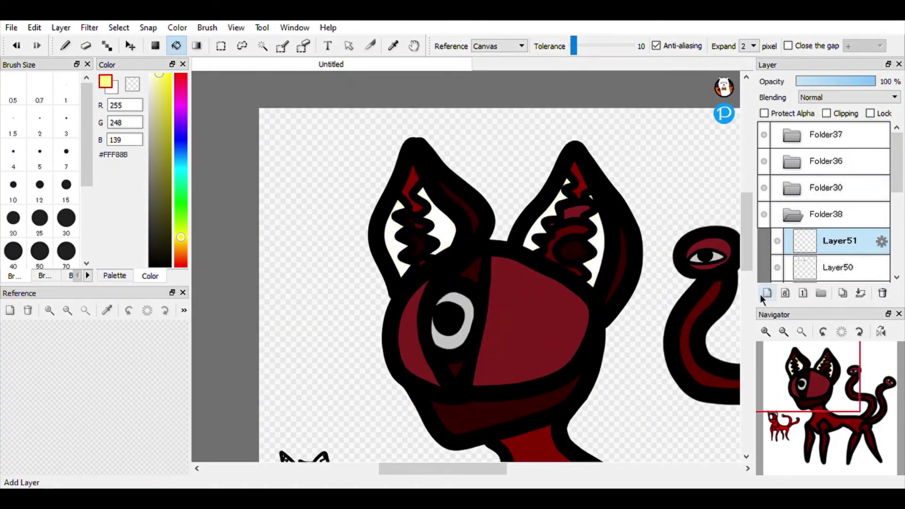
pyautogui.hotkey('ctrl', 'z')
# Add a fresh layer above Layer50 and paint over the whole cat with a very large #FFF88B brush.
pyautogui.click(810, 242)
pyautogui.click(768, 293)
pyautogui.scroll(-5, 617, 236)
pyautogui.scroll(3, 705, 314)
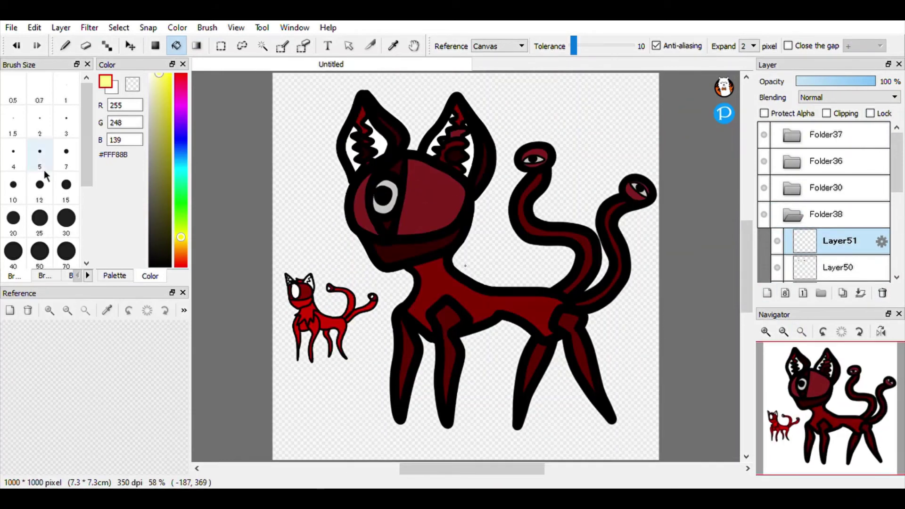
pyautogui.click(65, 46)
pyautogui.click(66, 253)
pyautogui.moveTo(88, 165); pyautogui.dragTo(90, 186)
pyautogui.click(66, 247)
pyautogui.click(764, 269)
pyautogui.moveTo(896, 186)
pyautogui.mouseDown()
pyautogui.moveTo(896, 264)
pyautogui.moveTo(896, 190)
pyautogui.mouseUp()
pyautogui.moveTo(622, 191)
pyautogui.mouseDown()
pyautogui.moveTo(593, 401)
pyautogui.moveTo(539, 144)
pyautogui.moveTo(399, 199)
pyautogui.moveTo(429, 297)
pyautogui.moveTo(546, 333)
pyautogui.mouseUp()
# Hide Layer51 and select the background around the cat with the Magic Wand at tolerance 31 and 2 px expansion.
pyautogui.click(780, 167)
pyautogui.click(262, 49)
pyautogui.click(336, 172)
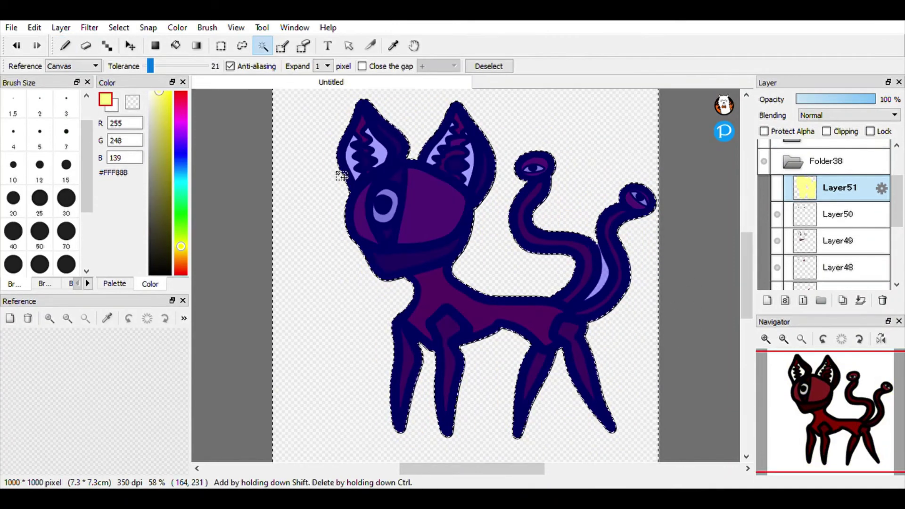
pyautogui.click(488, 67)
pyautogui.click(189, 67)
pyautogui.click(307, 138)
pyautogui.click(487, 67)
pyautogui.click(322, 67)
pyautogui.click(317, 93)
pyautogui.click(307, 152)
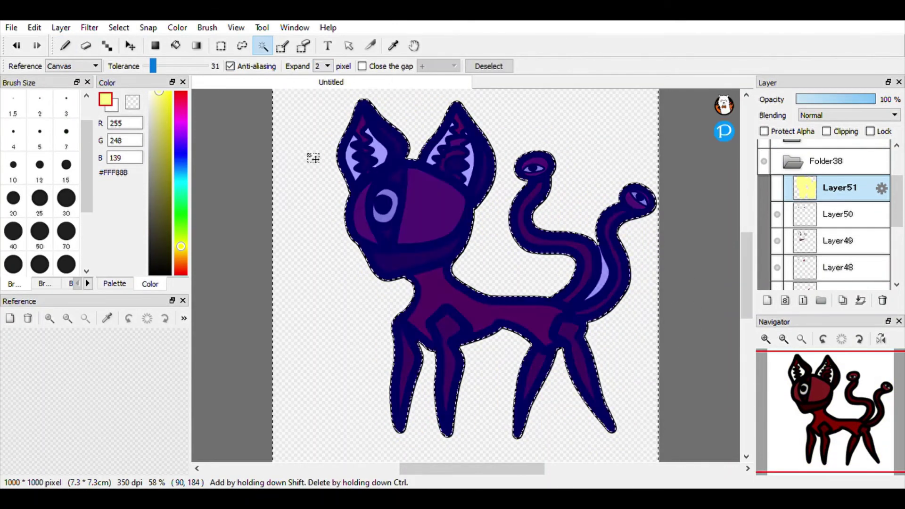
# Reselect the background around the cat with the Magic Wand tolerance raised to 91.
pyautogui.click(488, 66)
pyautogui.click(187, 68)
pyautogui.click(309, 160)
pyautogui.click(487, 66)
pyautogui.click(314, 165)
pyautogui.click(487, 67)
pyautogui.click(189, 68)
pyautogui.click(318, 178)
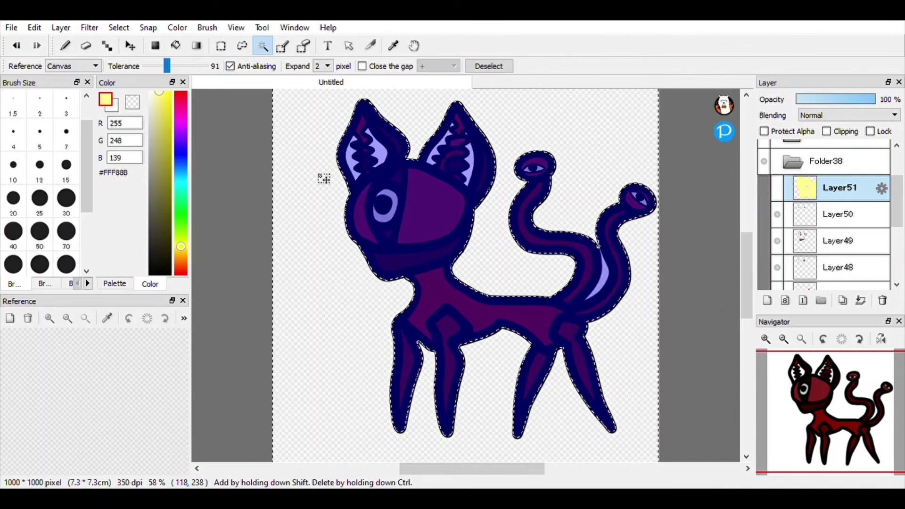
# Reselect the background around the cat at Magic Wand tolerance 234 and compare it with Layer51 shown and hidden.
pyautogui.click(487, 66)
pyautogui.moveTo(169, 67); pyautogui.dragTo(205, 66)
pyautogui.click(613, 336)
pyautogui.click(777, 192)
pyautogui.click(779, 193)
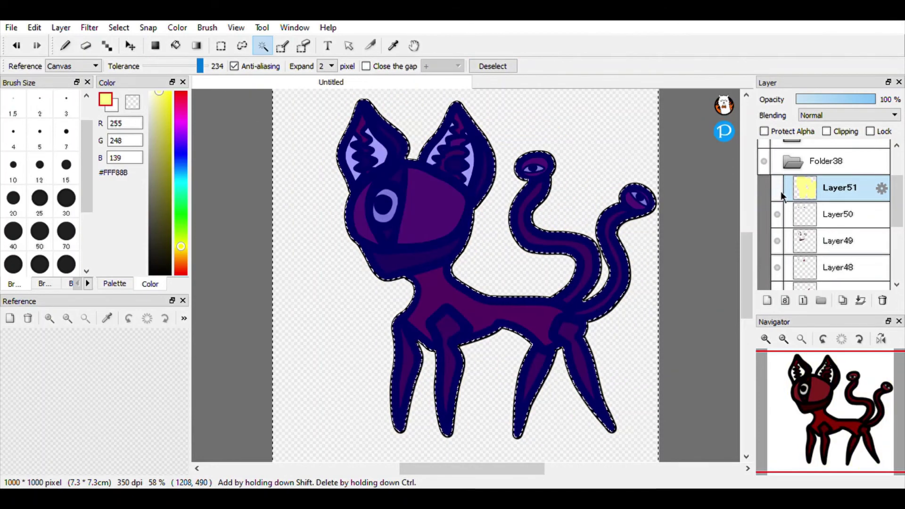
pyautogui.click(779, 193)
# Cover the rest of Layer51 with #FFF88B and reselect the background around the cat while the layer is hidden.
pyautogui.click(491, 67)
pyautogui.click(122, 145)
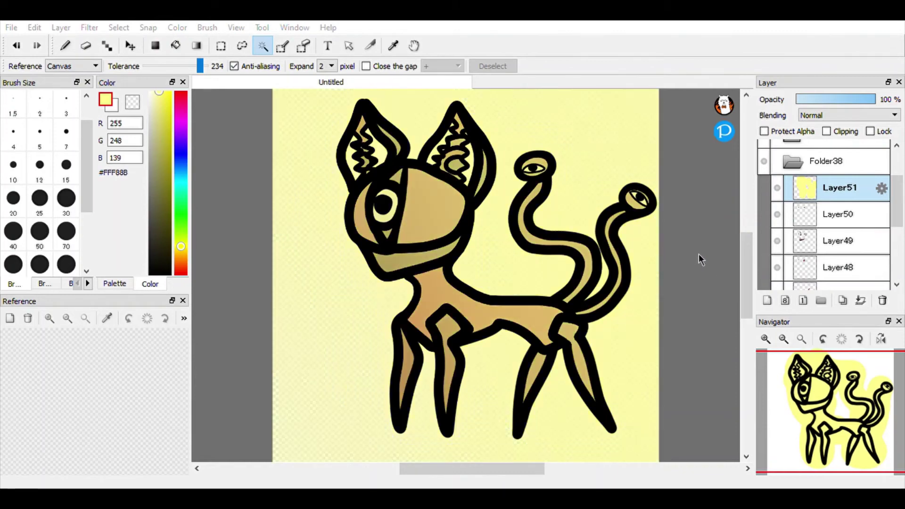
pyautogui.click(777, 188)
pyautogui.click(614, 160)
pyautogui.click(778, 188)
pyautogui.click(86, 45)
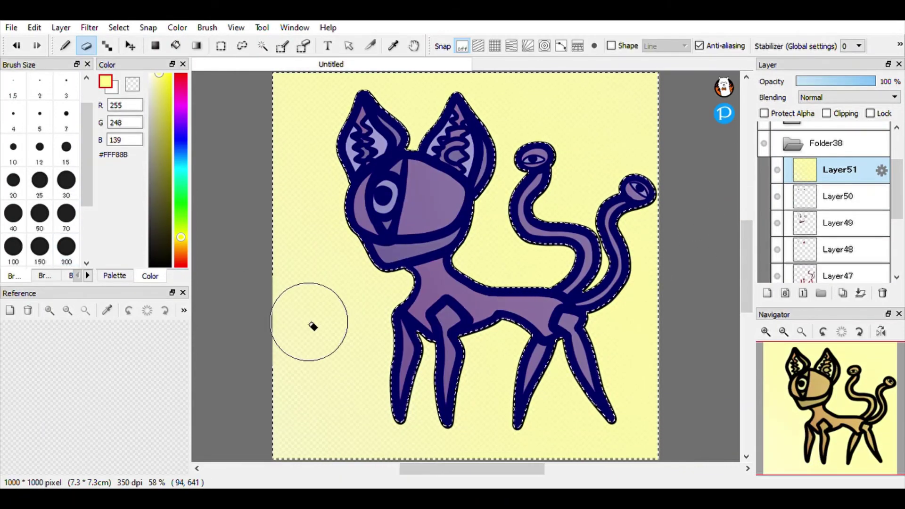
# Erase the yellow outside the cat on Layer51 with a larger eraser and clear the selection.
pyautogui.moveTo(87, 179); pyautogui.dragTo(87, 245)
pyautogui.click(17, 259)
pyautogui.click(526, 273)
pyautogui.moveTo(87, 194); pyautogui.dragTo(89, 116)
pyautogui.click(262, 46)
pyautogui.click(492, 66)
pyautogui.press('b')
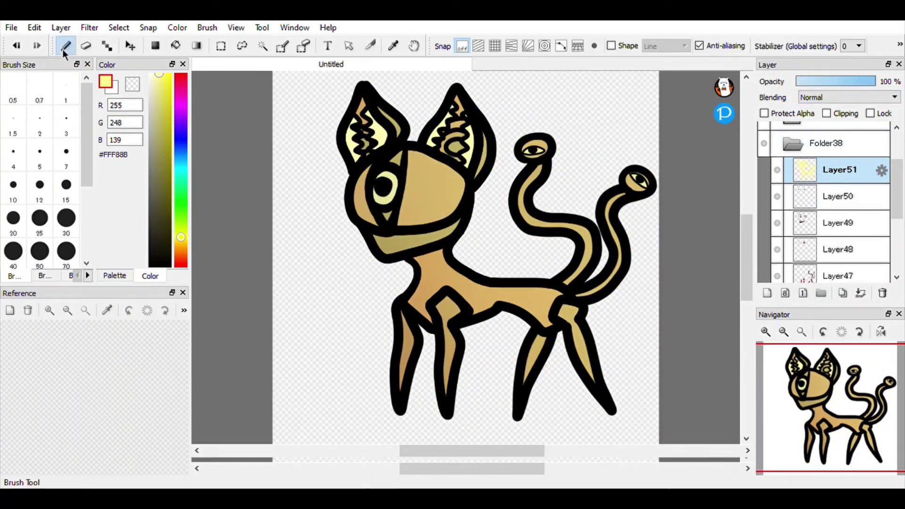
# Try the yellow overlay on Layer51 at 9% and 16% opacity and delete the layer.
pyautogui.click(830, 81)
pyautogui.click(806, 81)
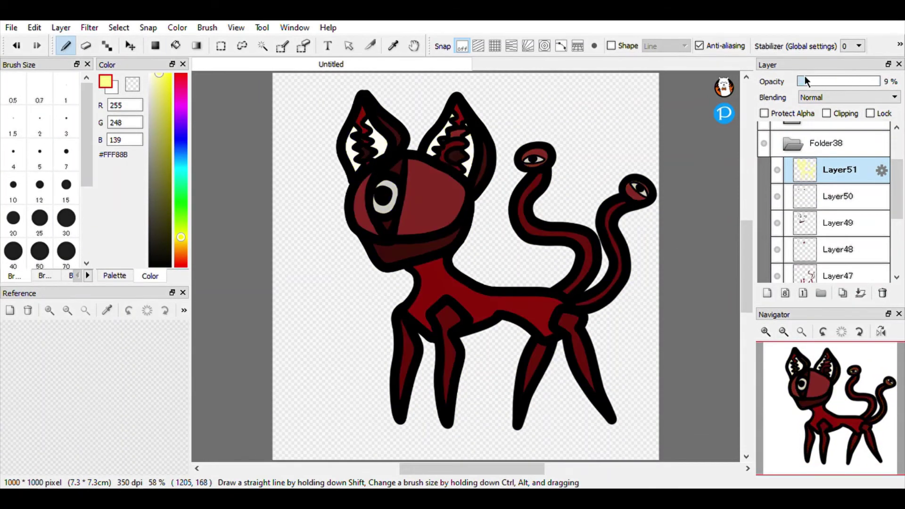
pyautogui.click(810, 81)
pyautogui.click(773, 169)
pyautogui.click(773, 169)
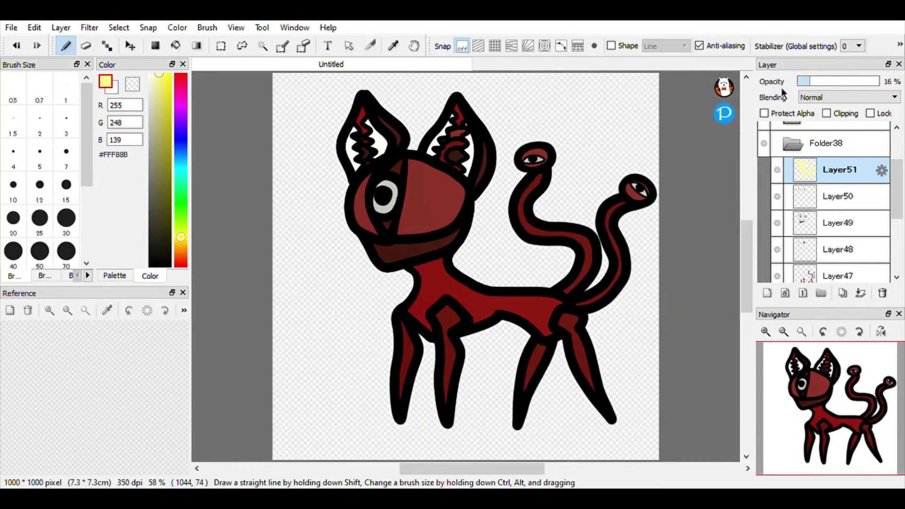
pyautogui.click(805, 81)
pyautogui.click(777, 170)
pyautogui.click(777, 170)
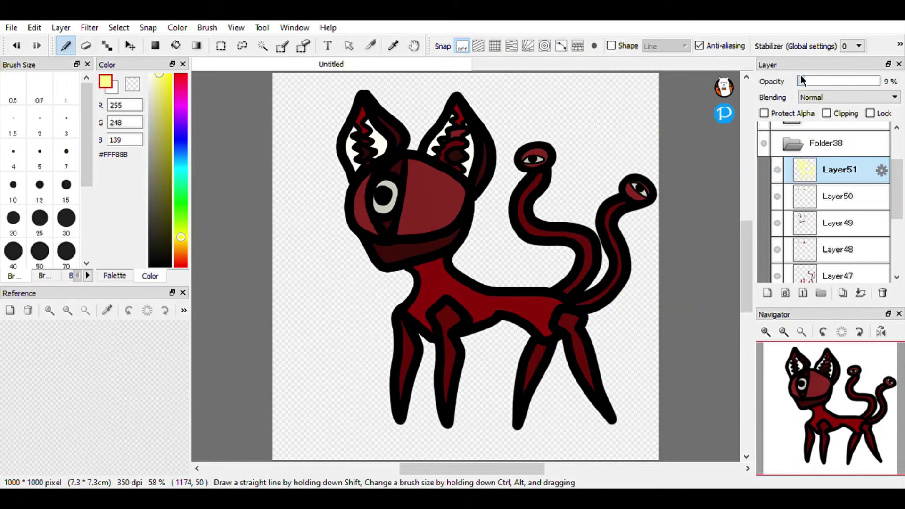
pyautogui.click(883, 293)
# Add a new layer above Layer50 and paint #FFF88B along the wavy edges inside the left ear with a smaller brush.
pyautogui.click(768, 293)
pyautogui.scroll(2, 403, 133)
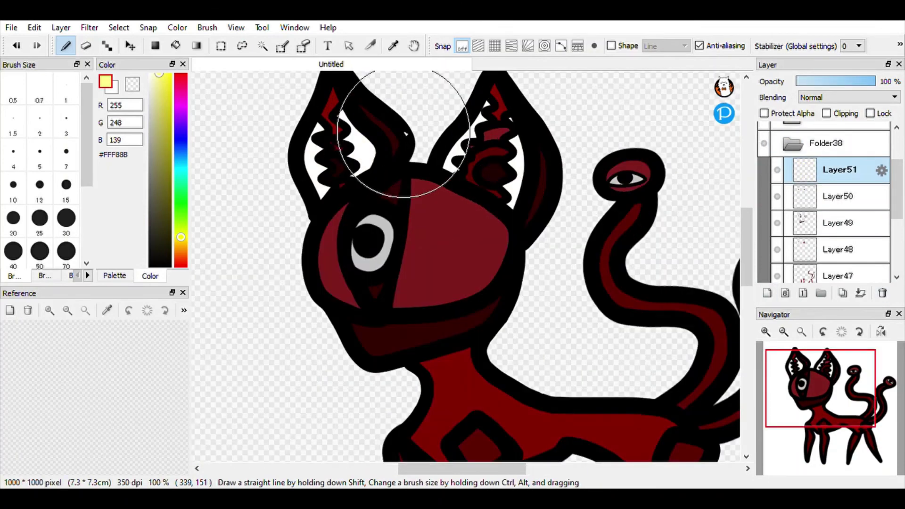
pyautogui.click(22, 189)
pyautogui.scroll(2, 363, 132)
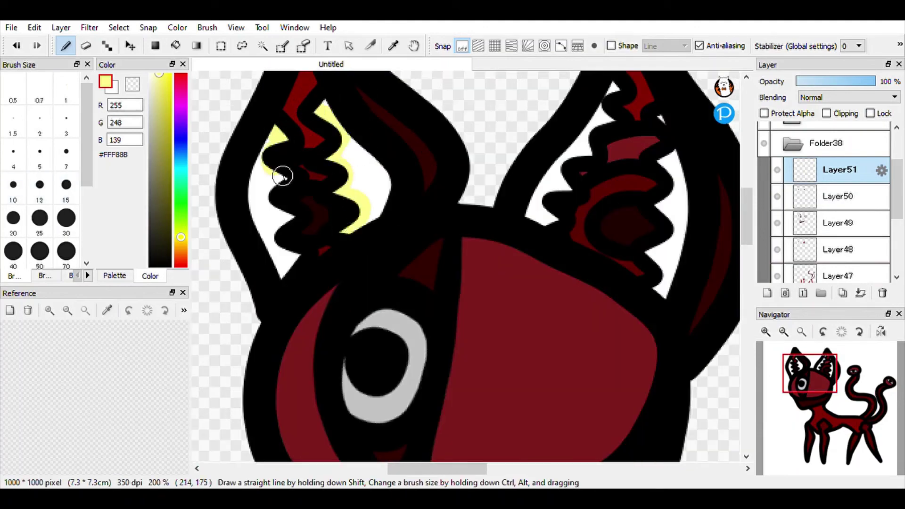
pyautogui.scroll(2, 481, 317)
# Paint #FFF88B along the wavy edges inside the right ear on Layer51, undoing the stray stroke.
pyautogui.moveTo(489, 217); pyautogui.dragTo(490, 159)
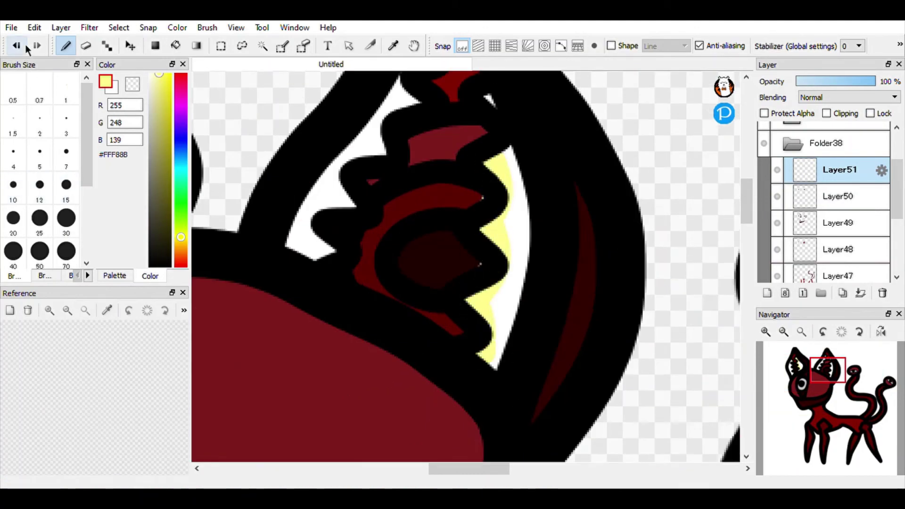
pyautogui.click(18, 45)
pyautogui.scroll(-5, 478, 325)
pyautogui.scroll(2, 472, 299)
pyautogui.scroll(2, 284, 267)
pyautogui.scroll(-2, 334, 278)
pyautogui.scroll(4, 514, 297)
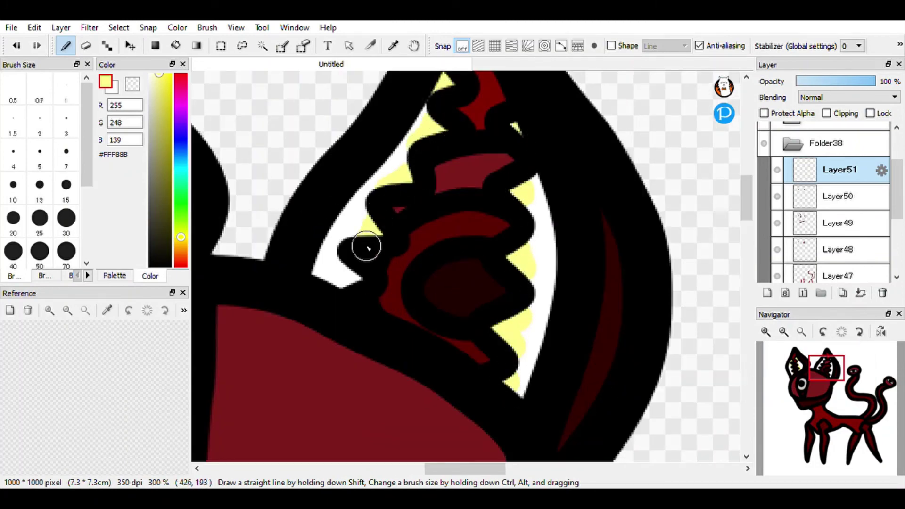
pyautogui.scroll(-2, 390, 228)
pyautogui.scroll(1, 262, 78)
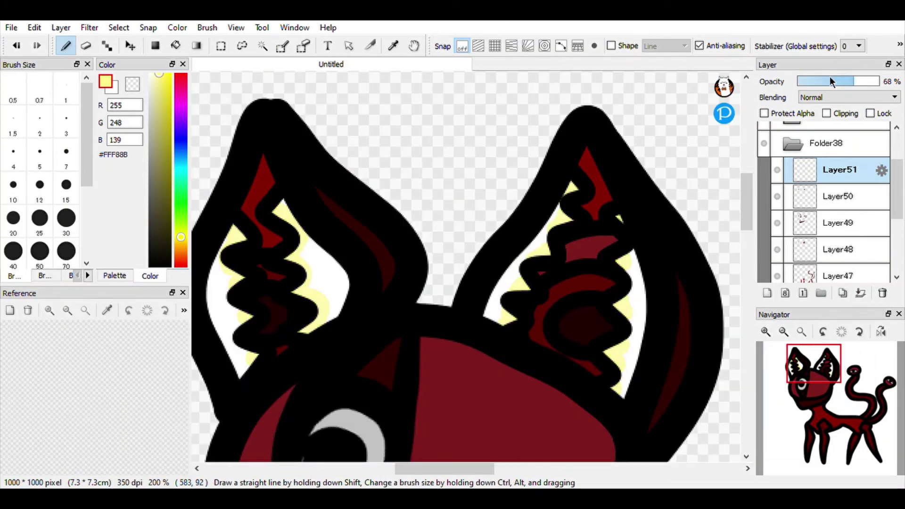
# Lower the opacity of the yellow ear shading on Layer51 to 36%.
pyautogui.moveTo(831, 81); pyautogui.dragTo(820, 81)
pyautogui.scroll(-4, 598, 183)
pyautogui.click(801, 331)
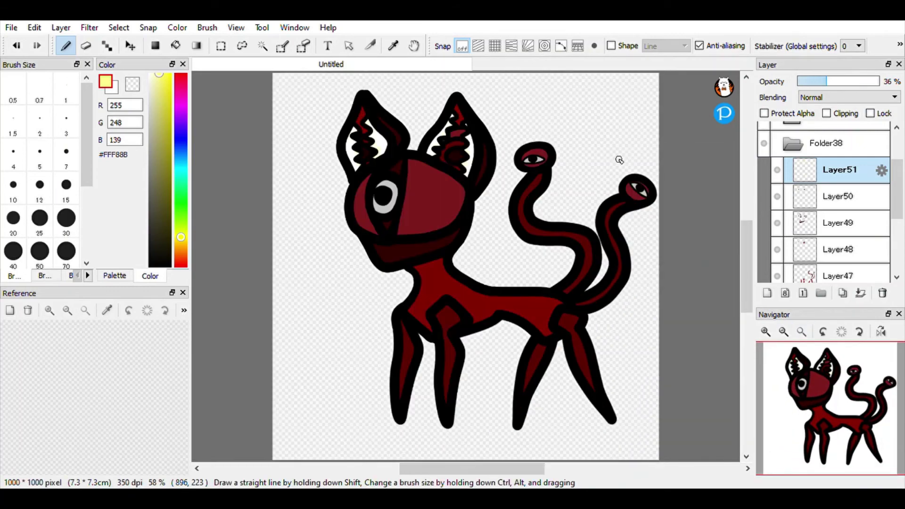
# Add a new layer above Layer51, paint #FFF88B arcs just above and below the large eye, and lower its opacity to 5%.
pyautogui.scroll(3, 388, 218)
pyautogui.scroll(-5, 388, 218)
pyautogui.scroll(3, 432, 189)
pyautogui.click(768, 293)
pyautogui.scroll(4, 410, 269)
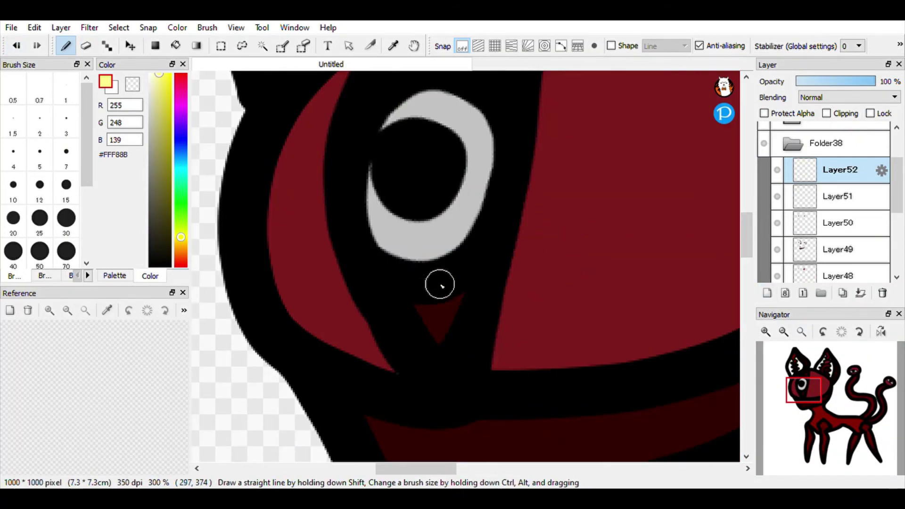
pyautogui.moveTo(463, 290); pyautogui.dragTo(414, 303)
pyautogui.scroll(-2, 413, 301)
pyautogui.moveTo(430, 170); pyautogui.dragTo(458, 180)
pyautogui.click(831, 81)
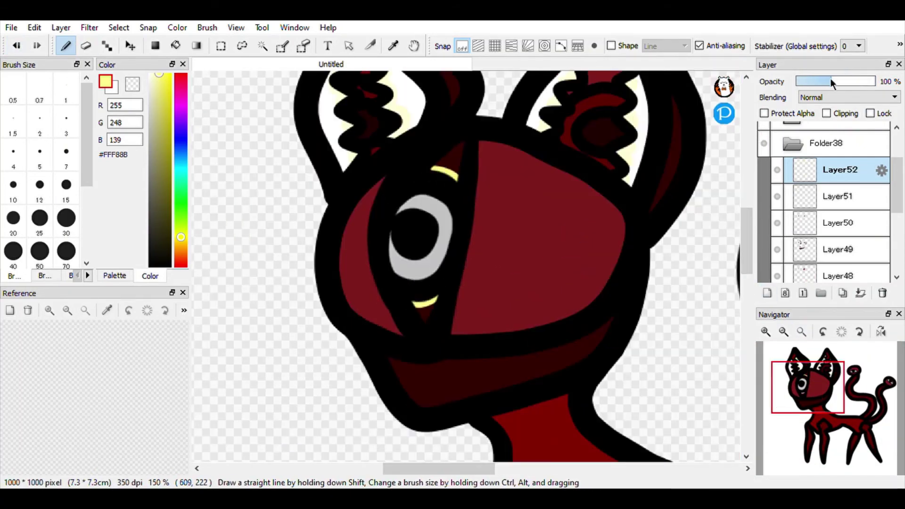
pyautogui.click(803, 80)
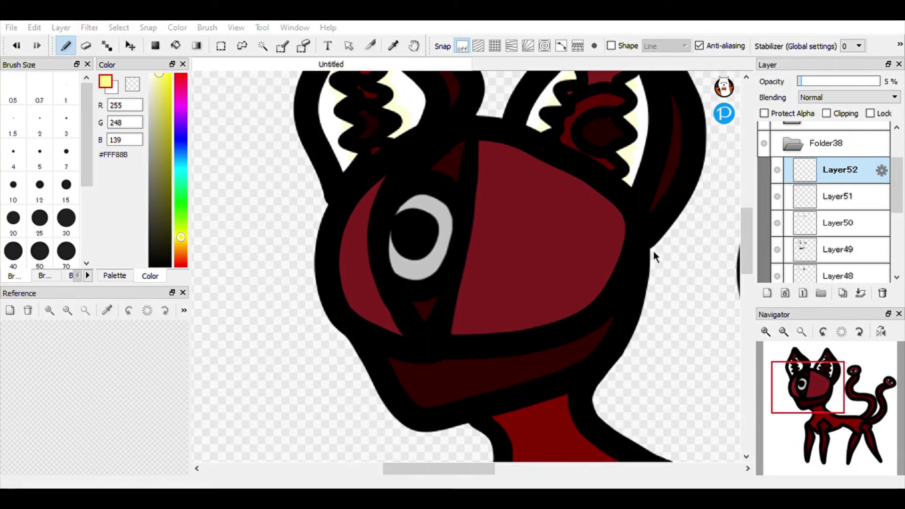
# Add a new layer above Layer52 and paint black #000000 shading over the red face areas along the dark eye band.
pyautogui.scroll(-4, 620, 286)
pyautogui.scroll(1, 620, 287)
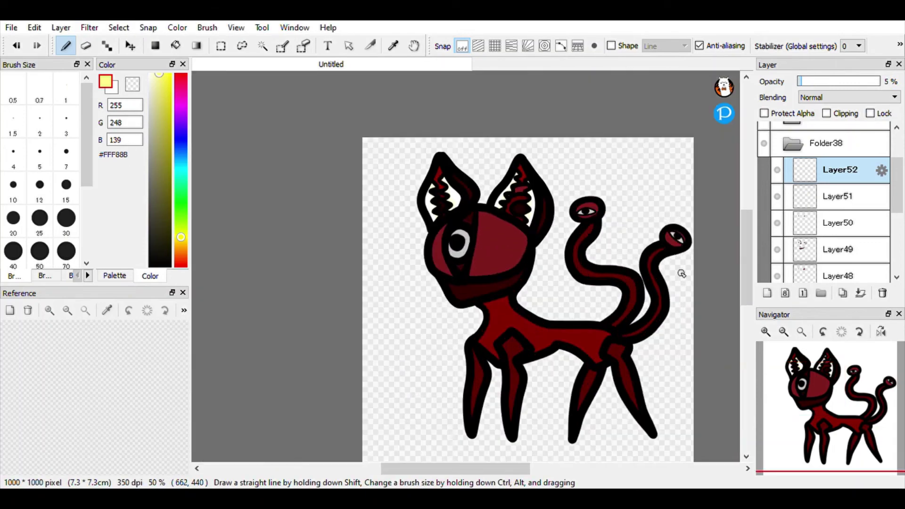
pyautogui.click(767, 293)
pyautogui.click(150, 266)
pyautogui.scroll(3, 495, 258)
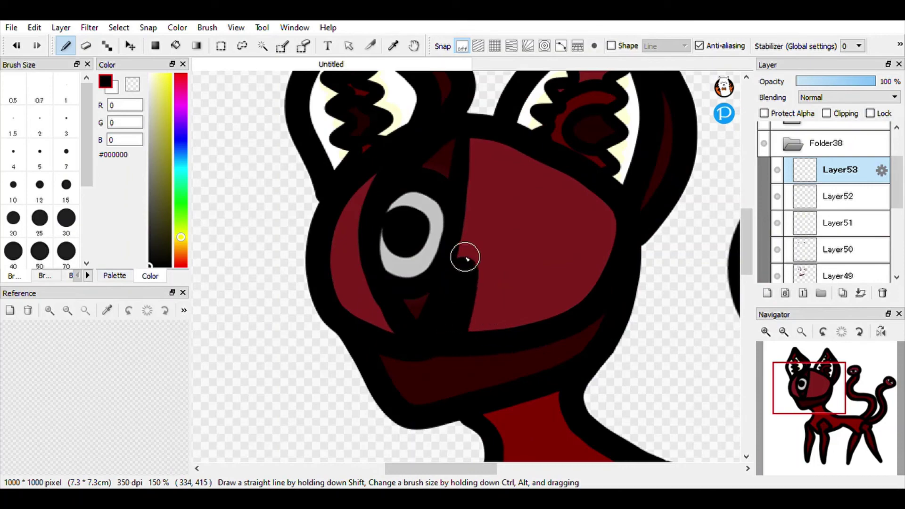
pyautogui.scroll(-3, 471, 361)
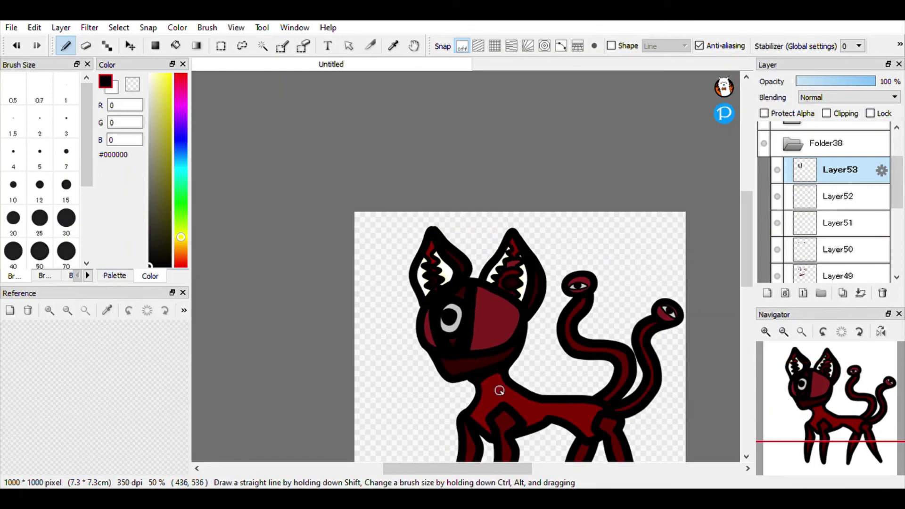
# Extend the black shading on Layer53 over the body, legs and tails and blur it into soft shadows.
pyautogui.scroll(2, 500, 390)
pyautogui.scroll(1, 447, 270)
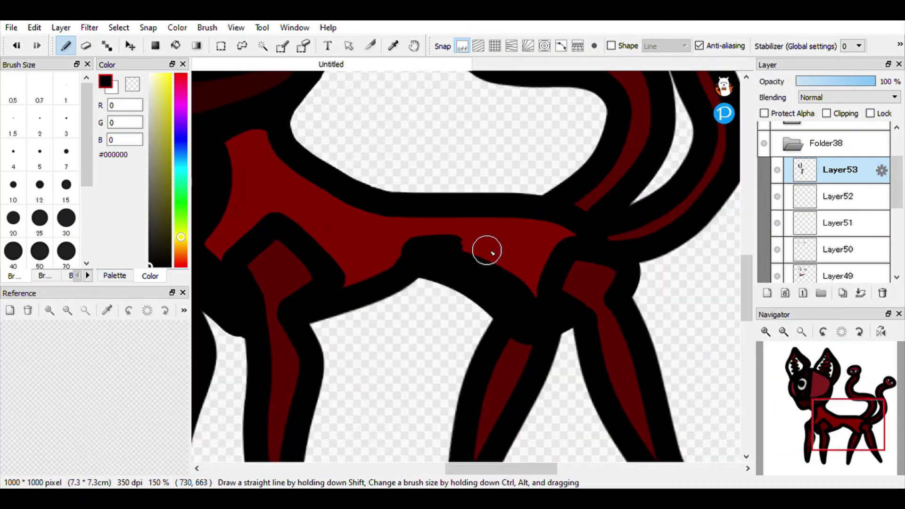
pyautogui.scroll(-3, 539, 194)
pyautogui.scroll(3, 551, 206)
pyautogui.scroll(-3, 510, 215)
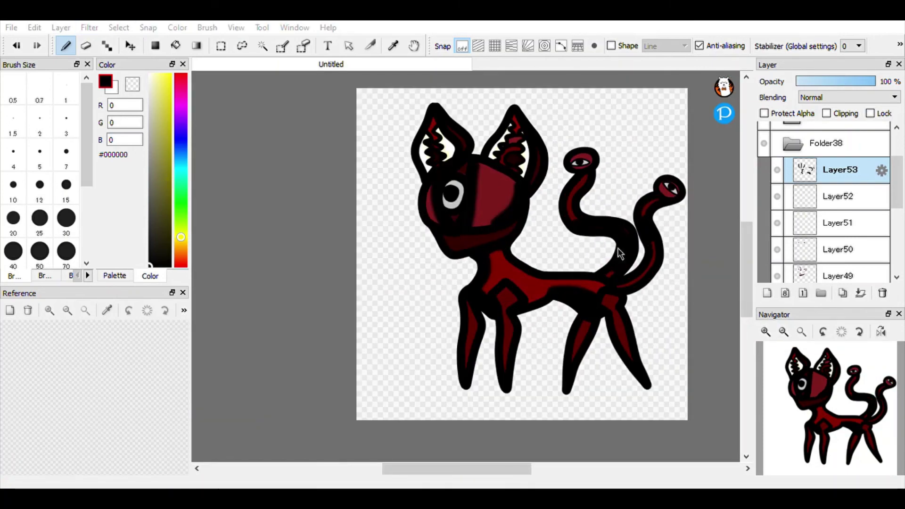
pyautogui.click(638, 248)
# Select the area outside the cat with the shading hidden, erase the Layer53 shading there with a very large eraser, and deselect.
pyautogui.click(778, 170)
pyautogui.click(263, 45)
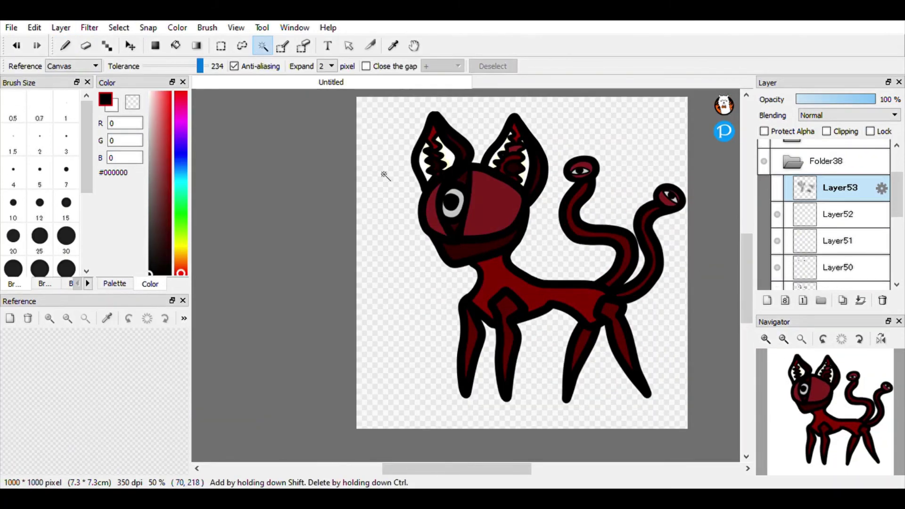
pyautogui.click(384, 174)
pyautogui.click(778, 187)
pyautogui.click(86, 46)
pyautogui.scroll(-3, 44, 250)
pyautogui.click(66, 254)
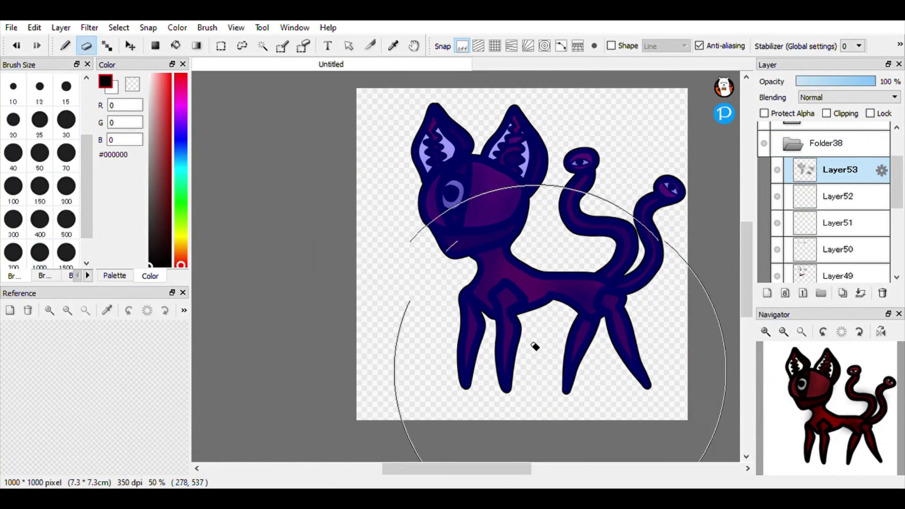
pyautogui.moveTo(547, 345)
pyautogui.mouseDown()
pyautogui.moveTo(580, 267)
pyautogui.moveTo(551, 252)
pyautogui.mouseUp()
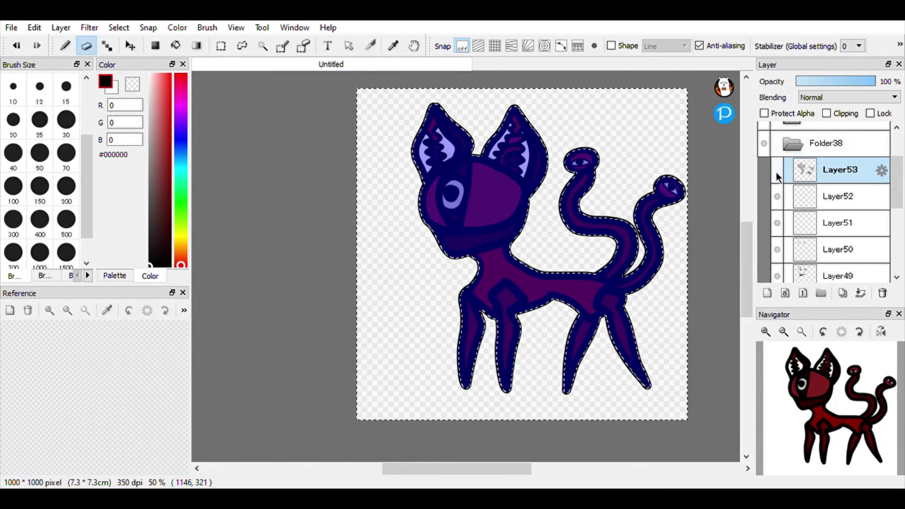
pyautogui.click(262, 47)
pyautogui.hotkey('ctrl', 'd')
# Compare the cat with and without the Layer53 shading and lower that layer's opacity to 55%.
pyautogui.click(66, 45)
pyautogui.scroll(1, 590, 253)
pyautogui.click(779, 170)
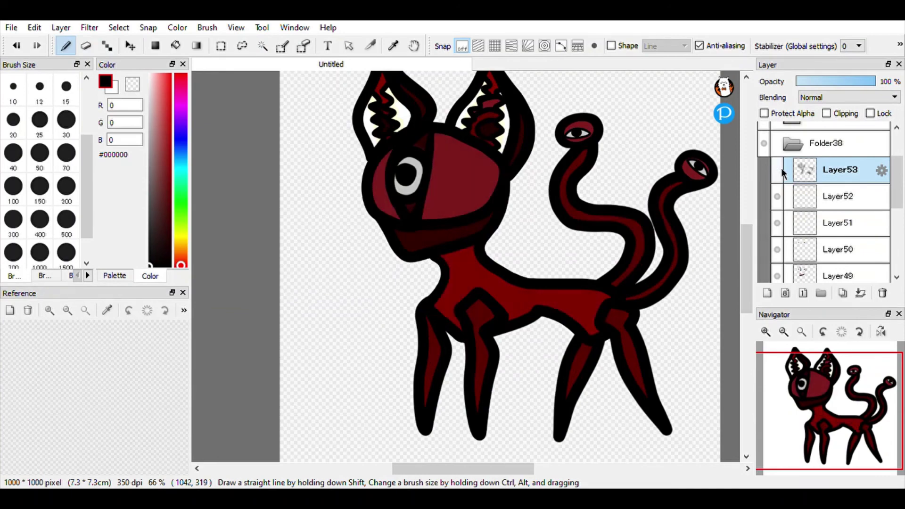
pyautogui.click(779, 169)
pyautogui.click(802, 332)
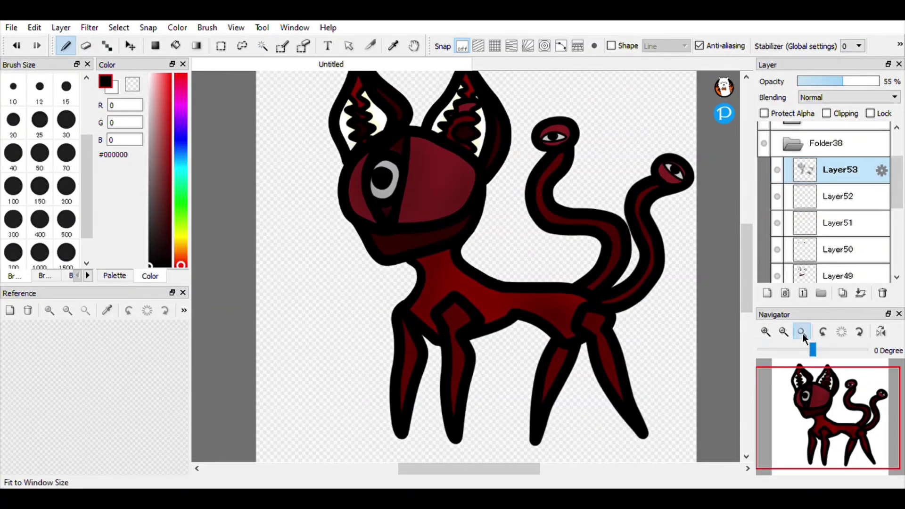
# Add a new layer above Layer53 and paint black over the dark red centres inside the ears, reducing the brush size to 12.
pyautogui.click(767, 293)
pyautogui.scroll(3, 432, 181)
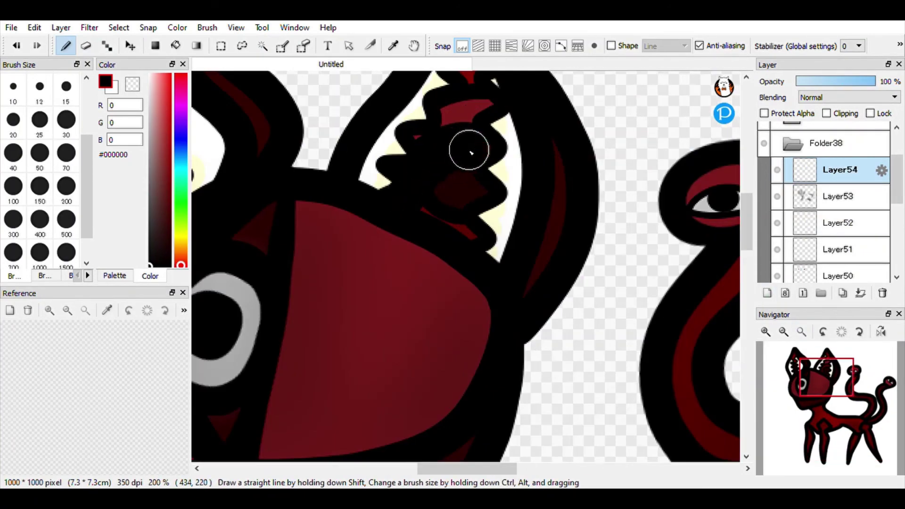
pyautogui.moveTo(426, 143); pyautogui.dragTo(466, 112)
pyautogui.scroll(-3, 472, 110)
pyautogui.scroll(3, 381, 90)
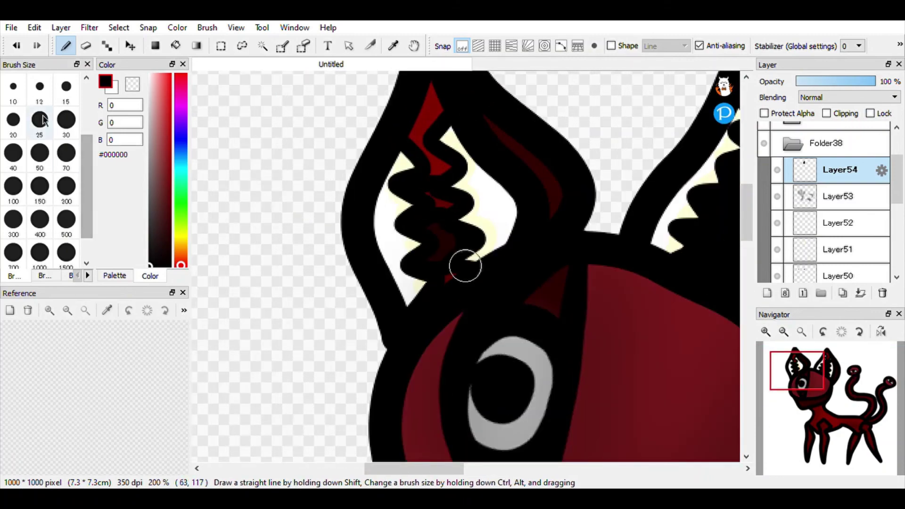
pyautogui.click(39, 87)
pyautogui.scroll(-3, 420, 188)
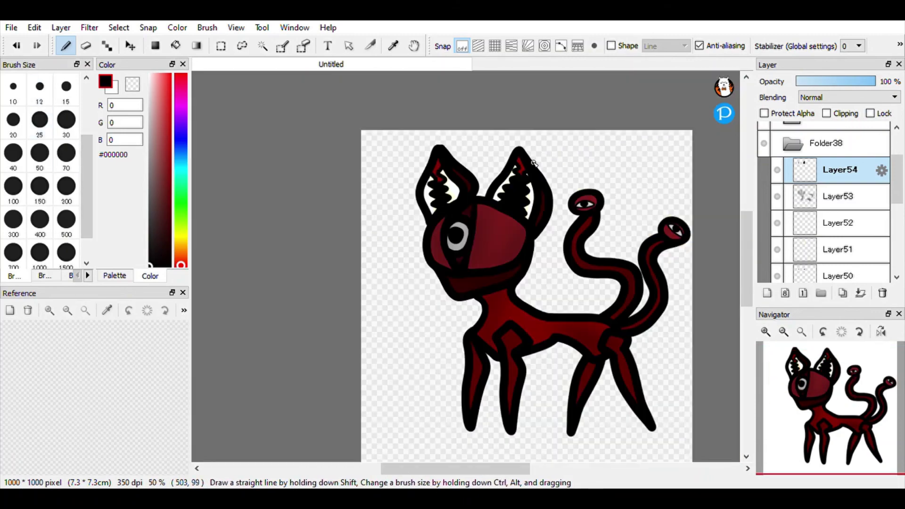
# Lower the opacity of the black inner-ear shading on Layer54 to 20%.
pyautogui.scroll(2, 416, 204)
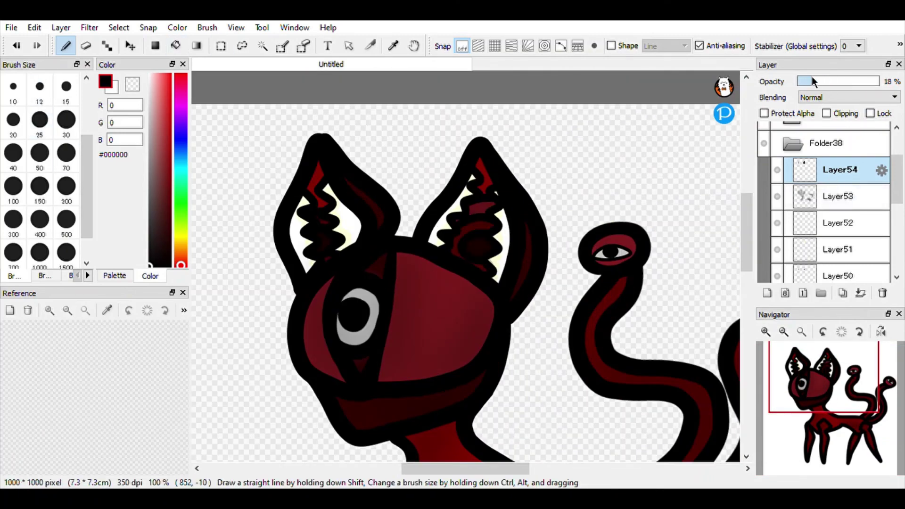
pyautogui.click(90, 27)
pyautogui.click(132, 153)
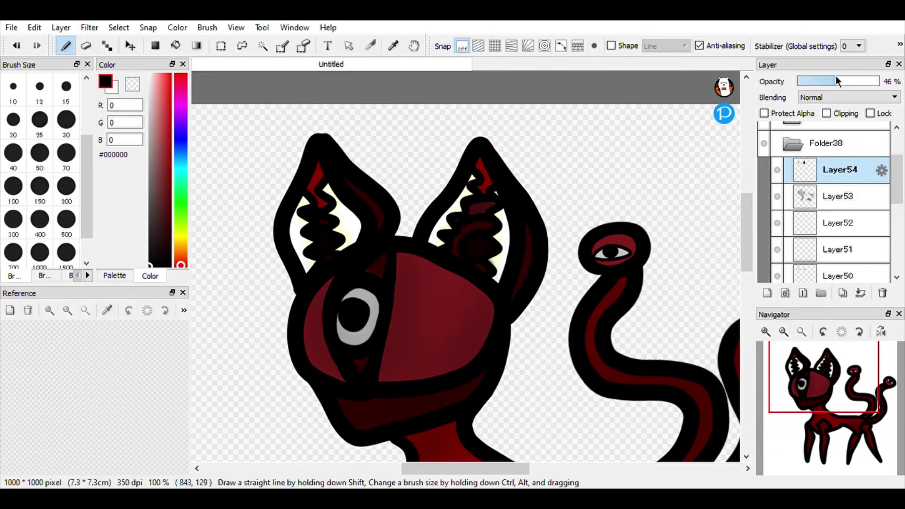
pyautogui.moveTo(821, 81); pyautogui.dragTo(814, 82)
pyautogui.click(801, 332)
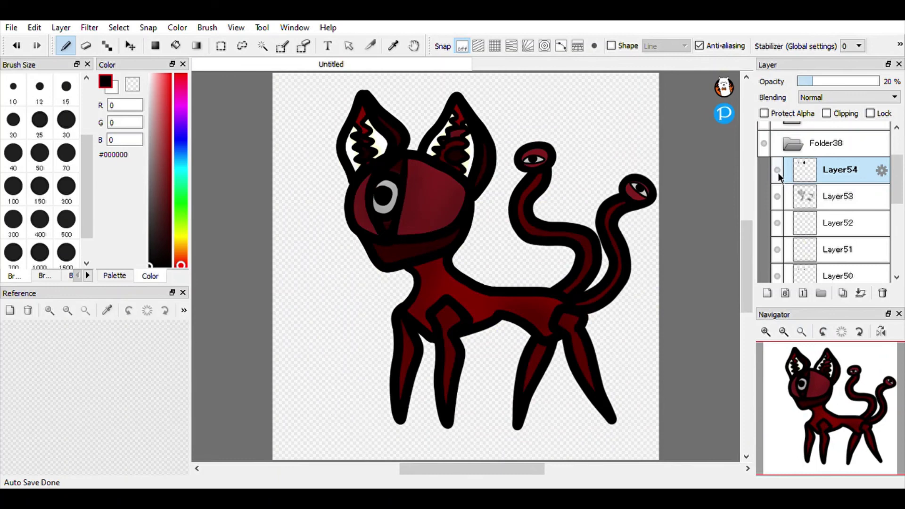
pyautogui.click(830, 197)
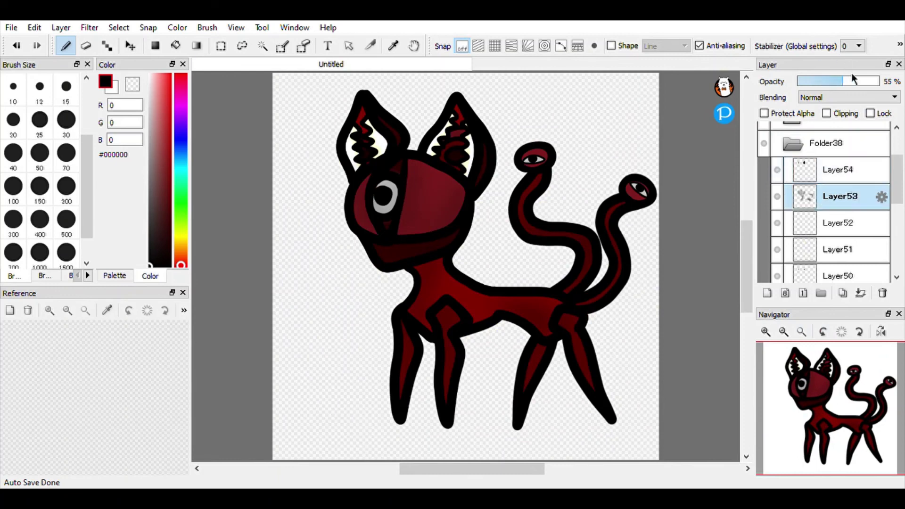
pyautogui.click(851, 173)
# Make the small guide sketch in Folder43 visible and collapse Folder38.
pyautogui.scroll(-3, 830, 264)
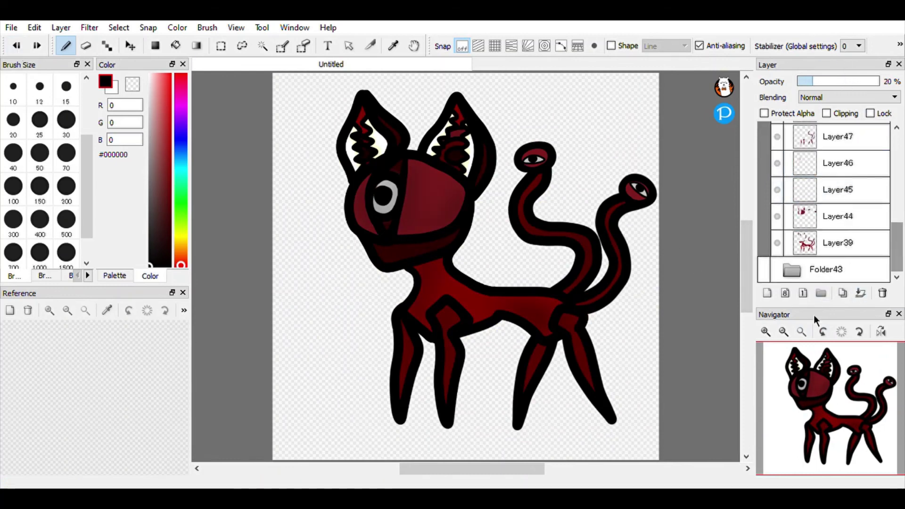
pyautogui.click(764, 270)
pyautogui.moveTo(897, 247); pyautogui.dragTo(897, 157)
pyautogui.click(792, 215)
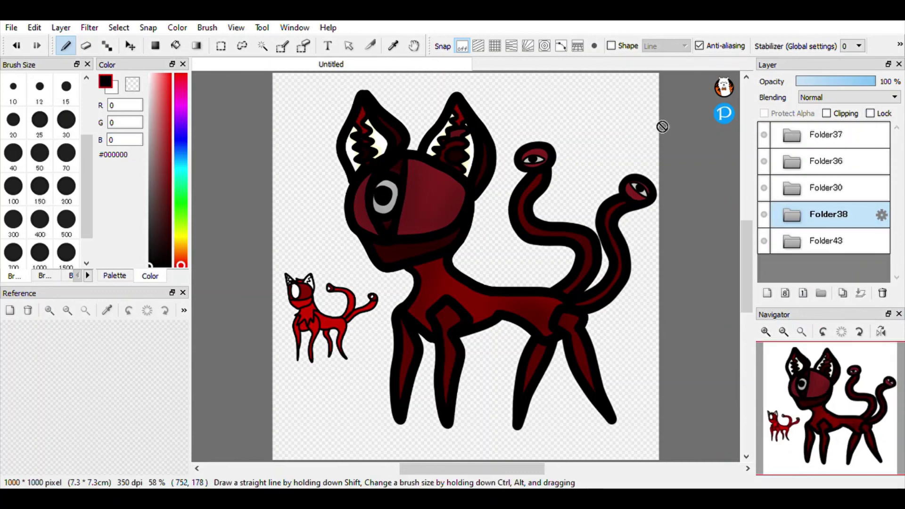
# Examine the small guide sketch up close from a tilted view and compare it with the full-size cat.
pyautogui.scroll(5, 321, 304)
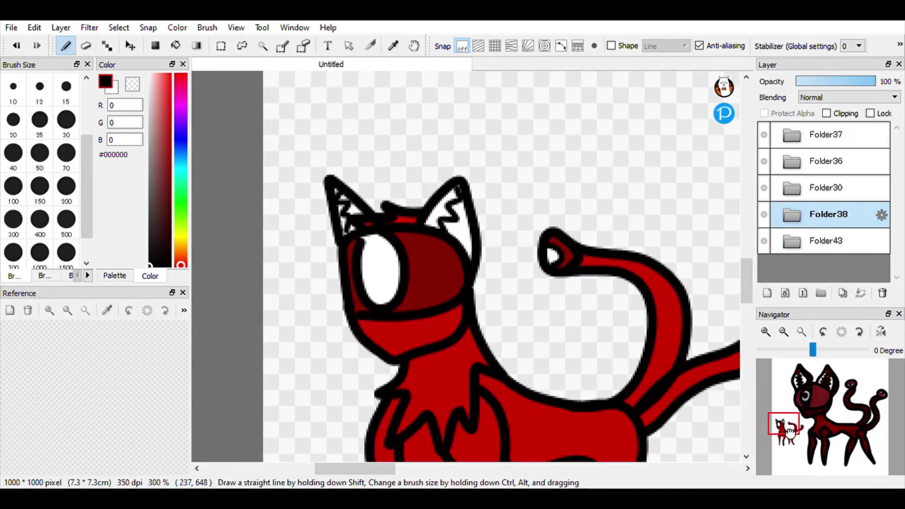
pyautogui.moveTo(790, 432); pyautogui.dragTo(796, 439)
pyautogui.moveTo(813, 350); pyautogui.dragTo(810, 355)
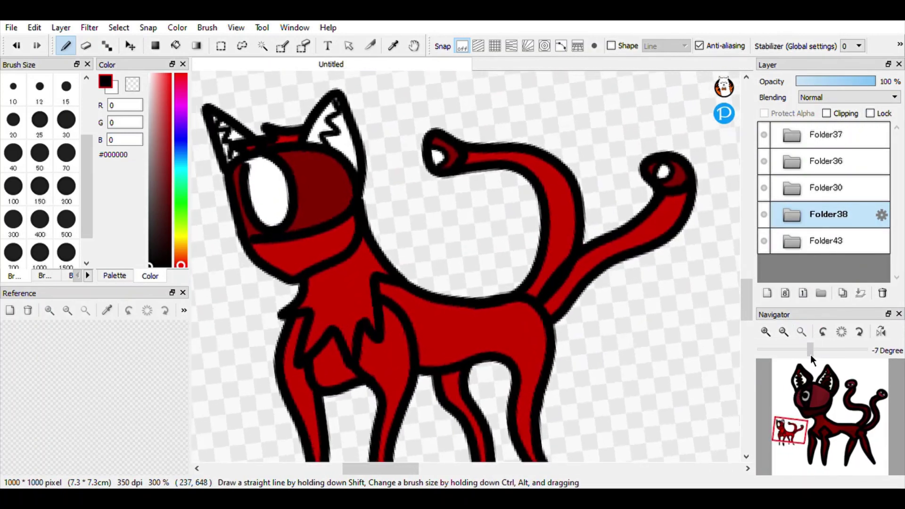
pyautogui.click(802, 332)
pyautogui.click(841, 332)
pyautogui.scroll(-4, 304, 338)
pyautogui.scroll(7, 303, 338)
pyautogui.scroll(-5, 657, 350)
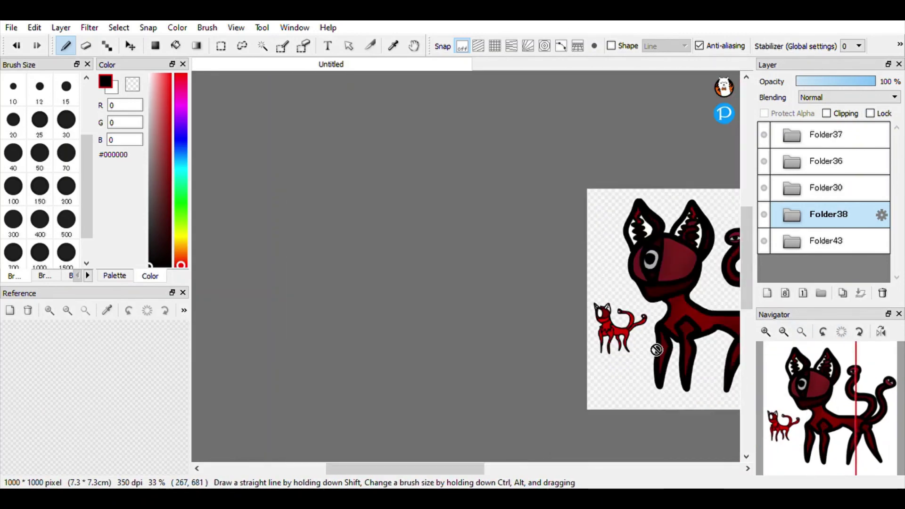
pyautogui.scroll(-2, 657, 350)
pyautogui.click(801, 332)
pyautogui.scroll(1, 661, 283)
pyautogui.click(801, 332)
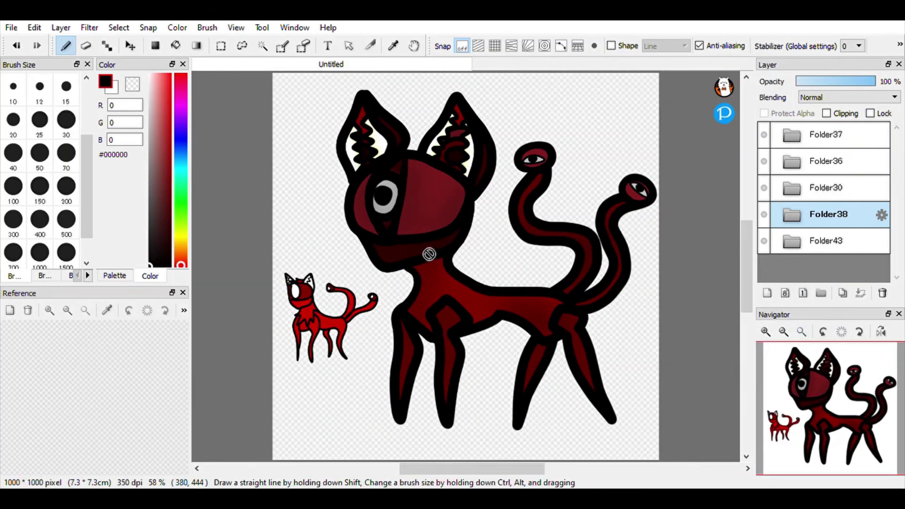